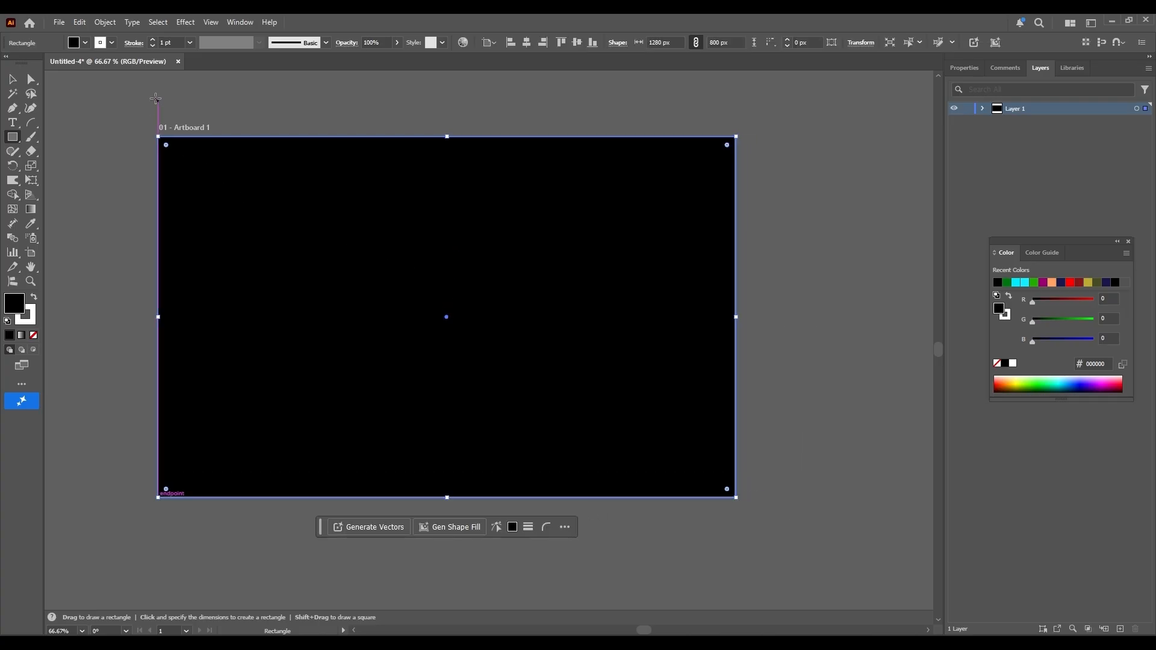
Step: Lock the selected black background rectangle on the artboard
{"action": "left_click", "coordinate": [100, 25]}
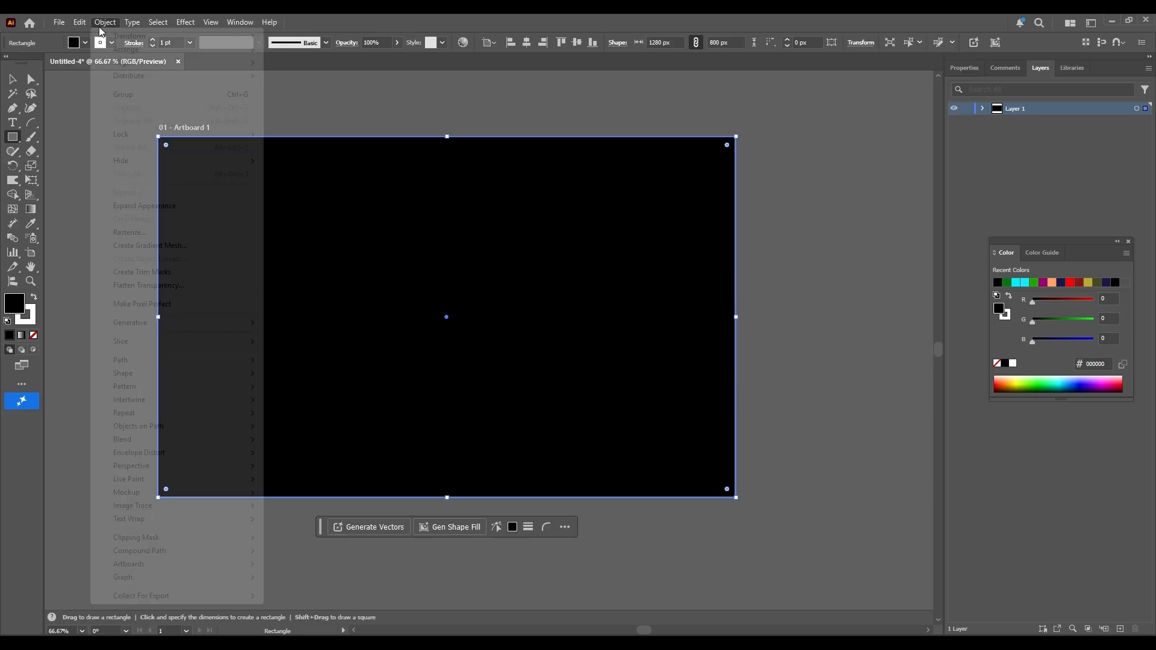
{"action": "mouse_move", "coordinate": [192, 134]}
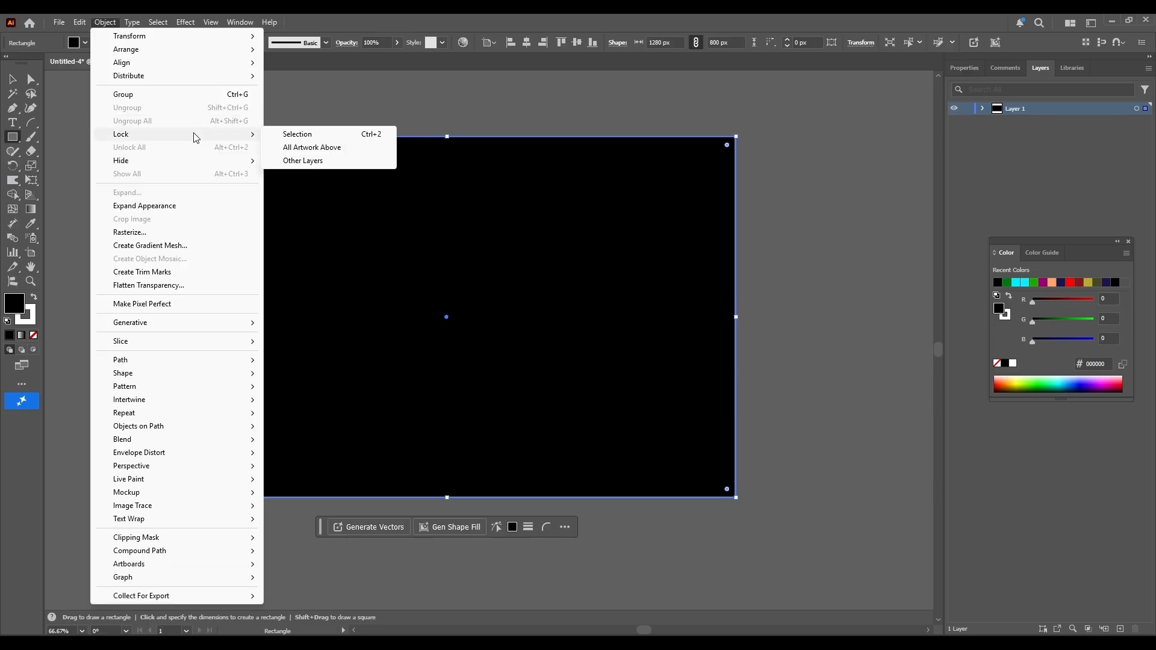
{"action": "left_click", "coordinate": [299, 132]}
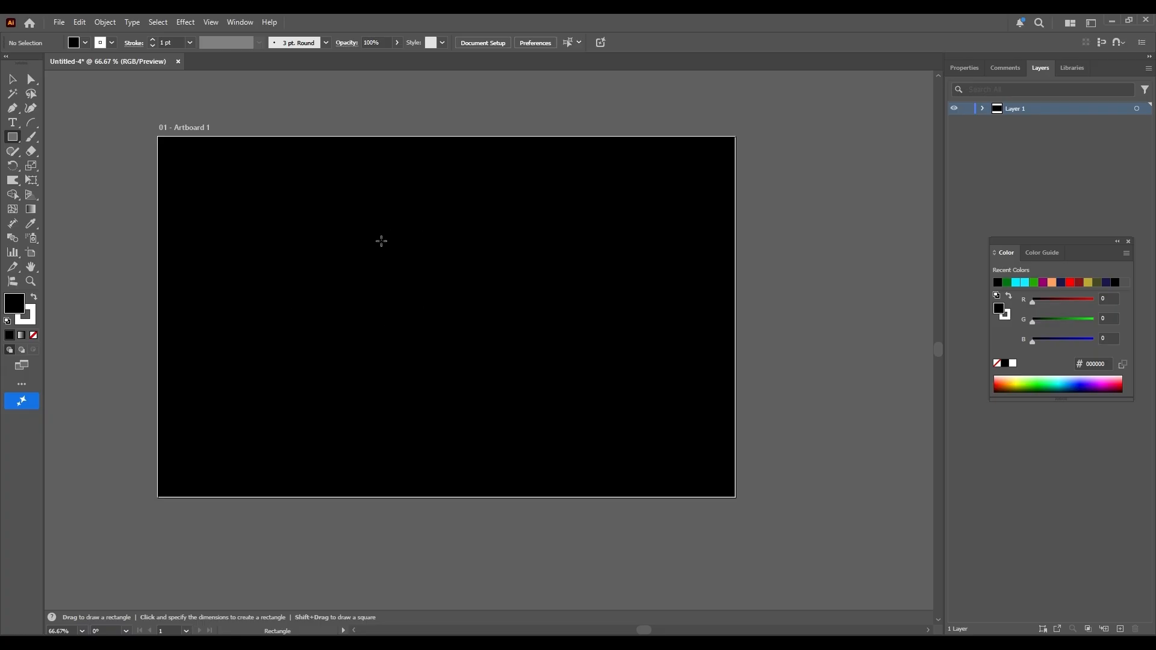
Step: Load the red linear gradient from the Brights presets and delete its middle color stop, leaving only the two end stops
{"action": "double_click", "coordinate": [31, 210]}
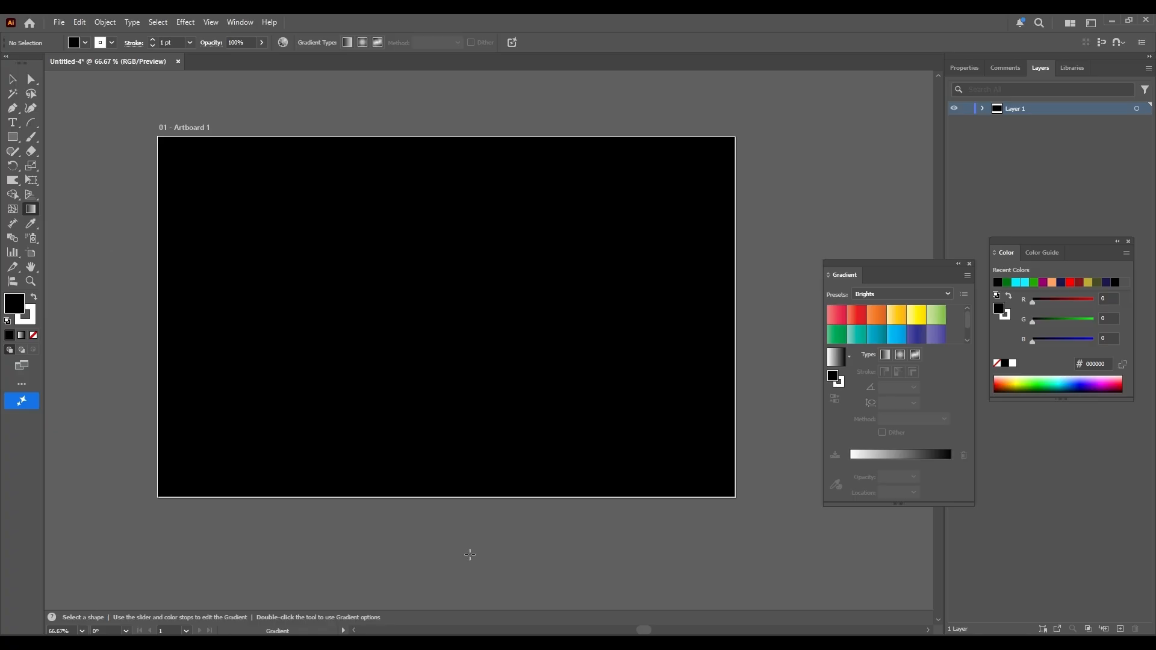
{"action": "left_click", "coordinate": [857, 316]}
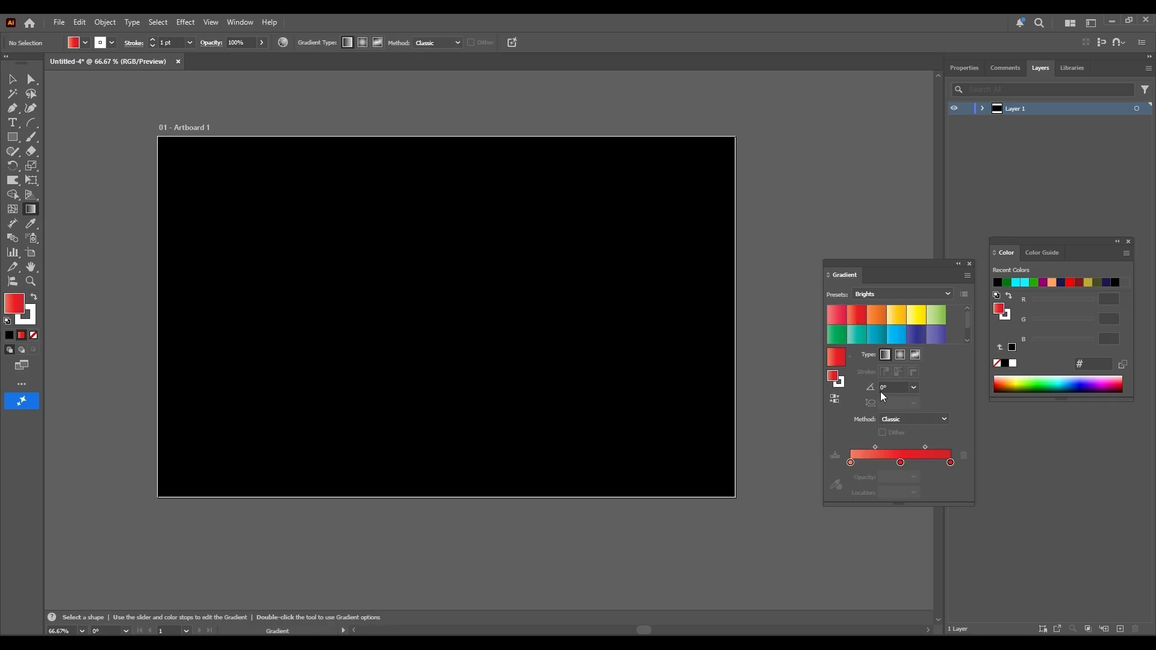
{"action": "left_click", "coordinate": [900, 463]}
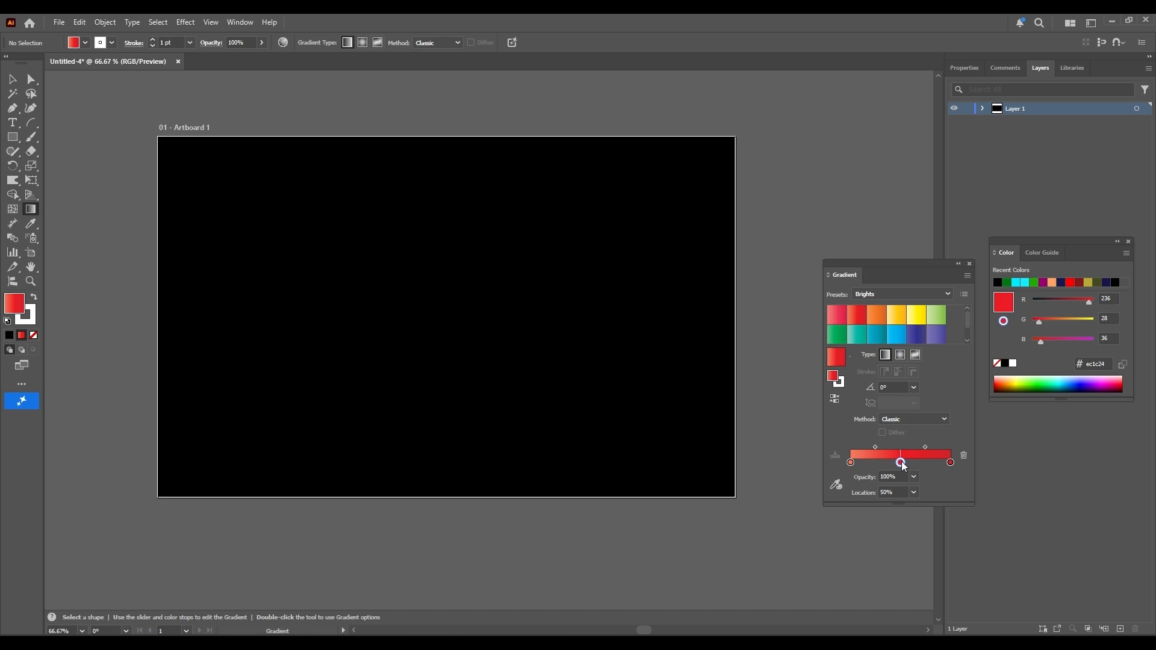
{"action": "left_click", "coordinate": [964, 456]}
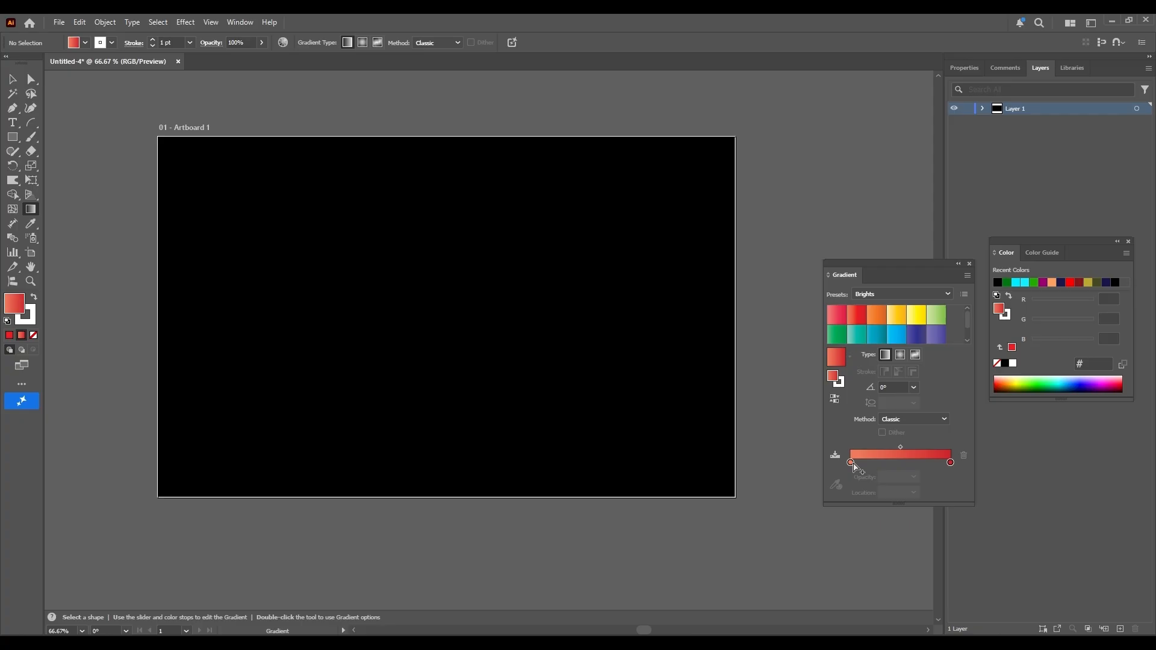
{"action": "left_click_drag", "start_coordinate": [850, 463], "coordinate": [854, 464]}
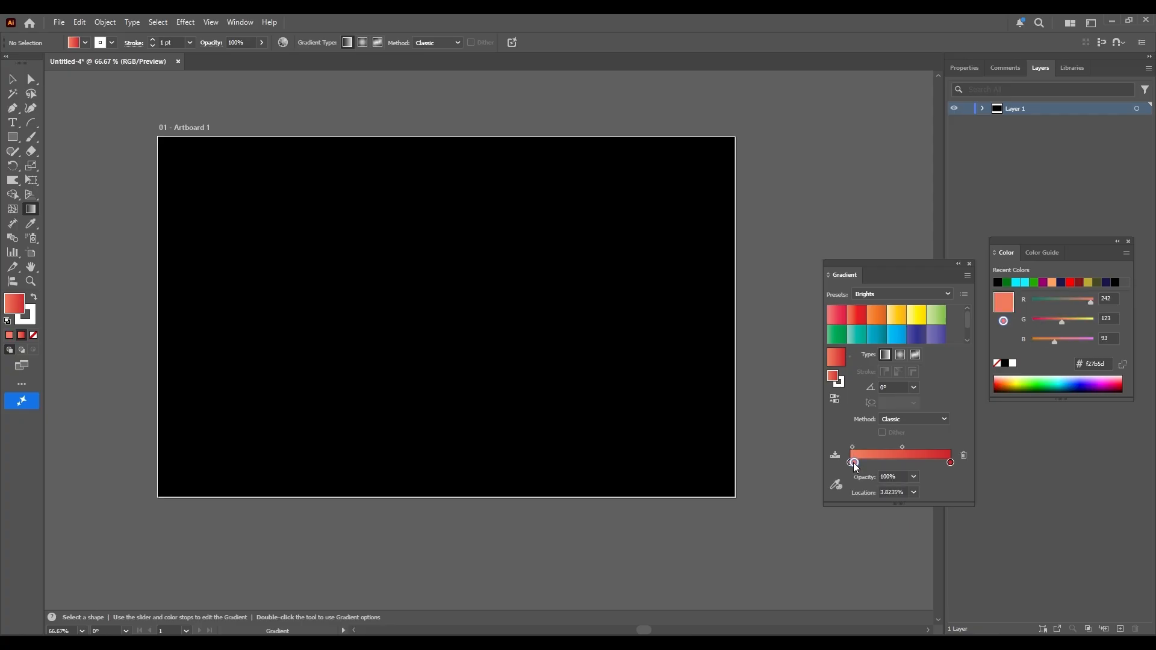
{"action": "left_click", "coordinate": [964, 456]}
Step: Color the gradient's start stop dark red and its end stop black (000000)
{"action": "left_click", "coordinate": [852, 462]}
{"action": "left_click", "coordinate": [998, 383]}
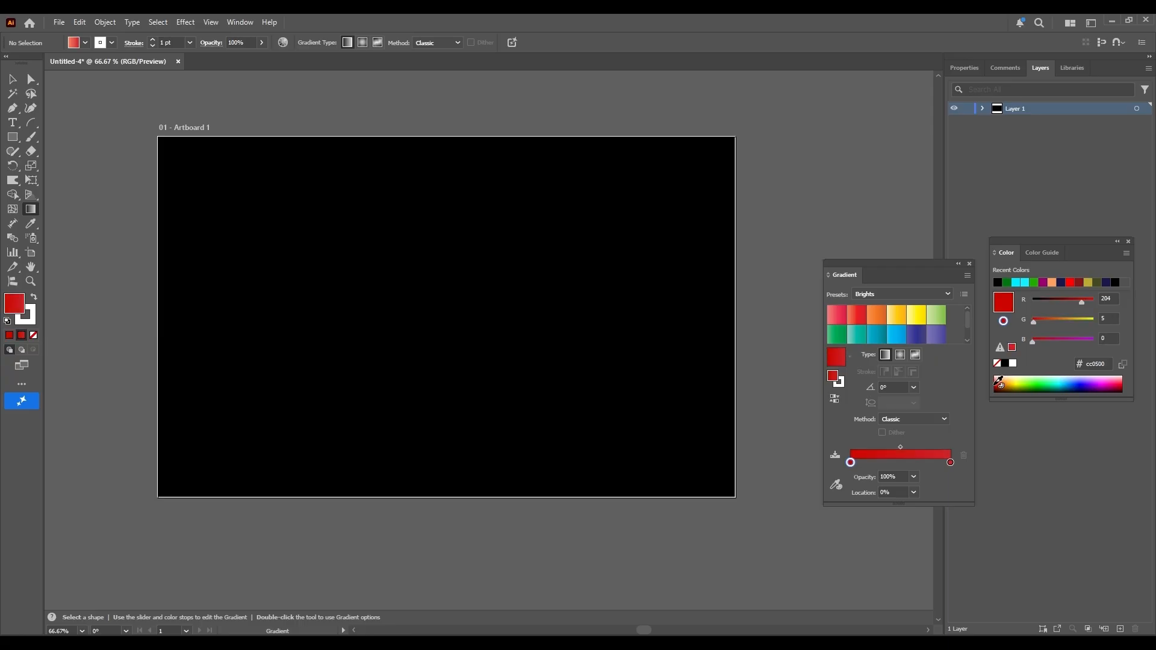
{"action": "left_click", "coordinate": [1000, 384]}
{"action": "left_click", "coordinate": [1000, 385]}
{"action": "left_click", "coordinate": [952, 463]}
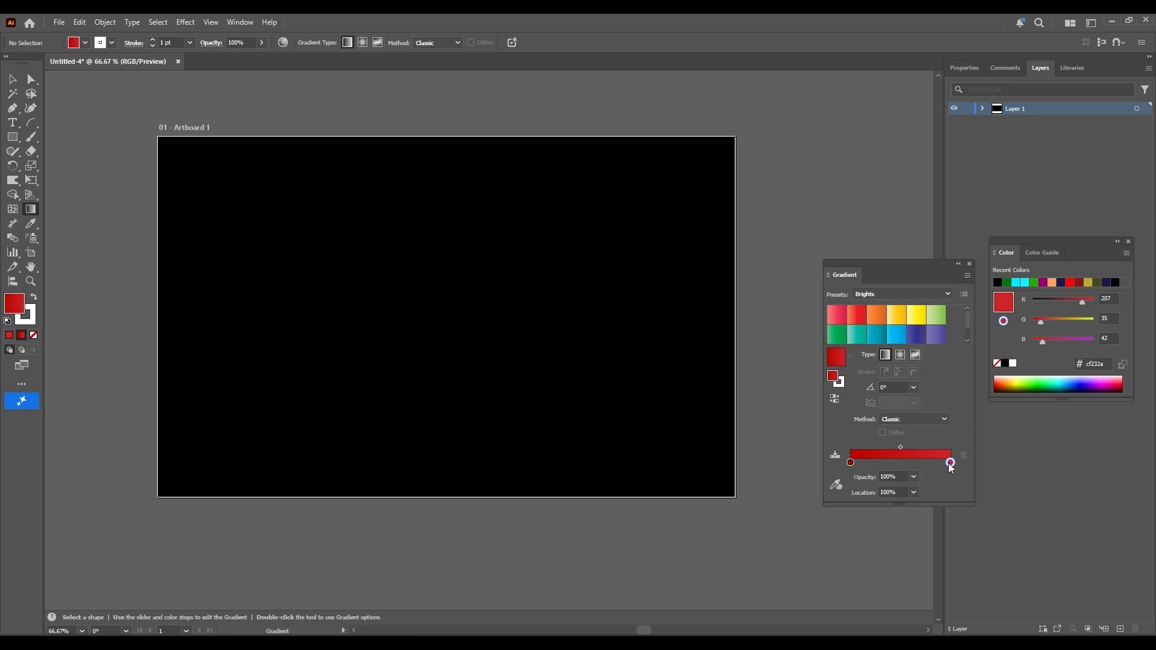
{"action": "left_click", "coordinate": [1005, 364]}
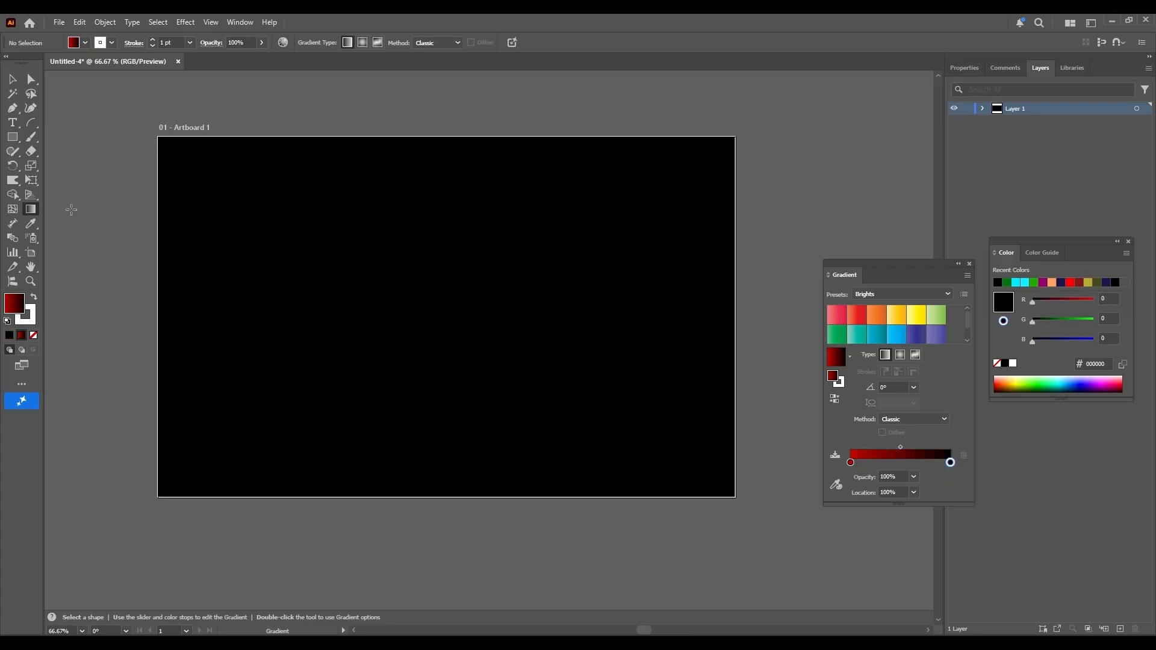
{"action": "left_click", "coordinate": [33, 137]}
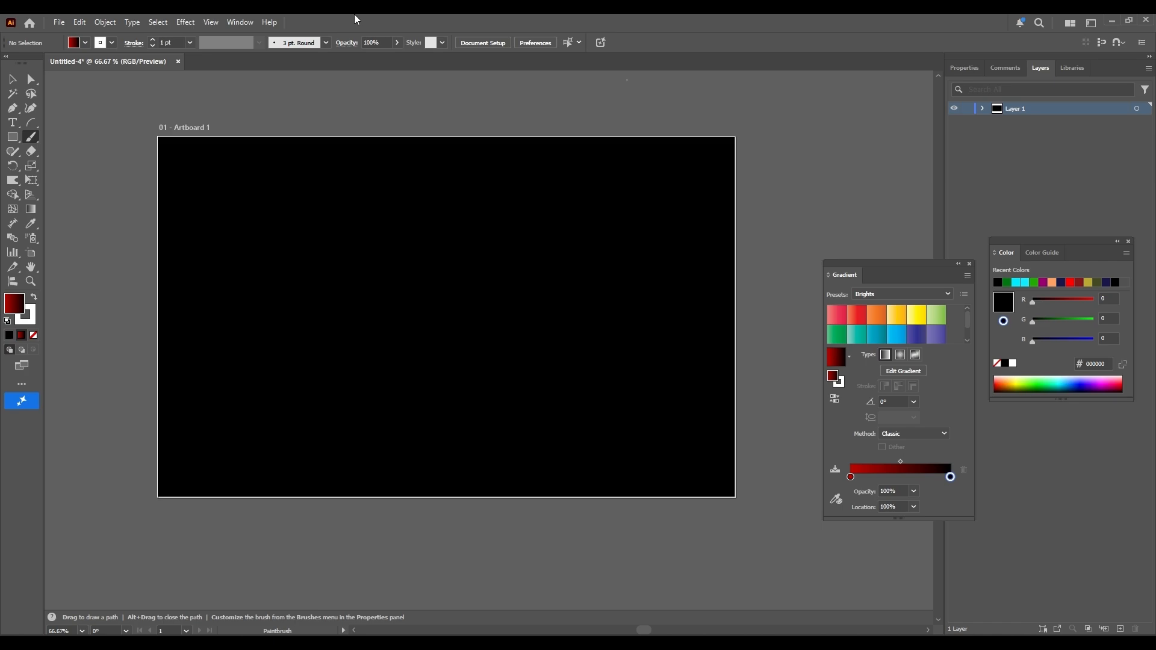
{"action": "mouse_move", "coordinate": [585, 112]}
{"action": "left_mouse_down"}
{"action": "mouse_move", "coordinate": [573, 211]}
{"action": "mouse_move", "coordinate": [509, 247]}
{"action": "mouse_move", "coordinate": [388, 278]}
{"action": "mouse_move", "coordinate": [325, 392]}
{"action": "mouse_move", "coordinate": [309, 534]}
{"action": "mouse_move", "coordinate": [273, 582]}
{"action": "left_mouse_up"}
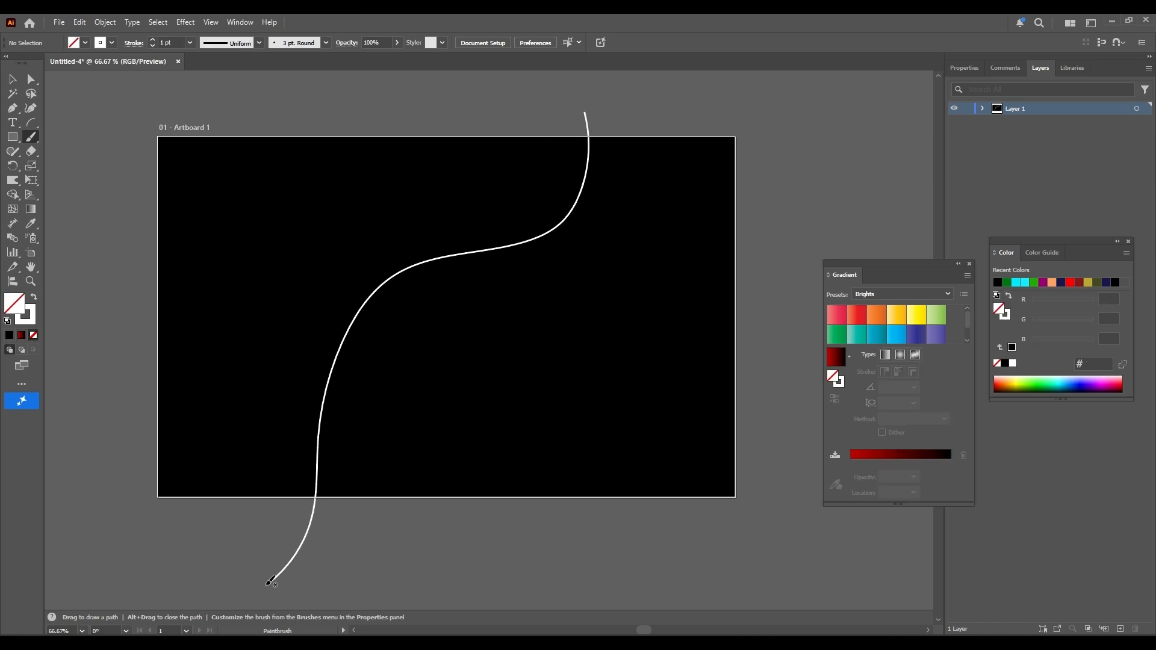
{"action": "left_click", "coordinate": [24, 336]}
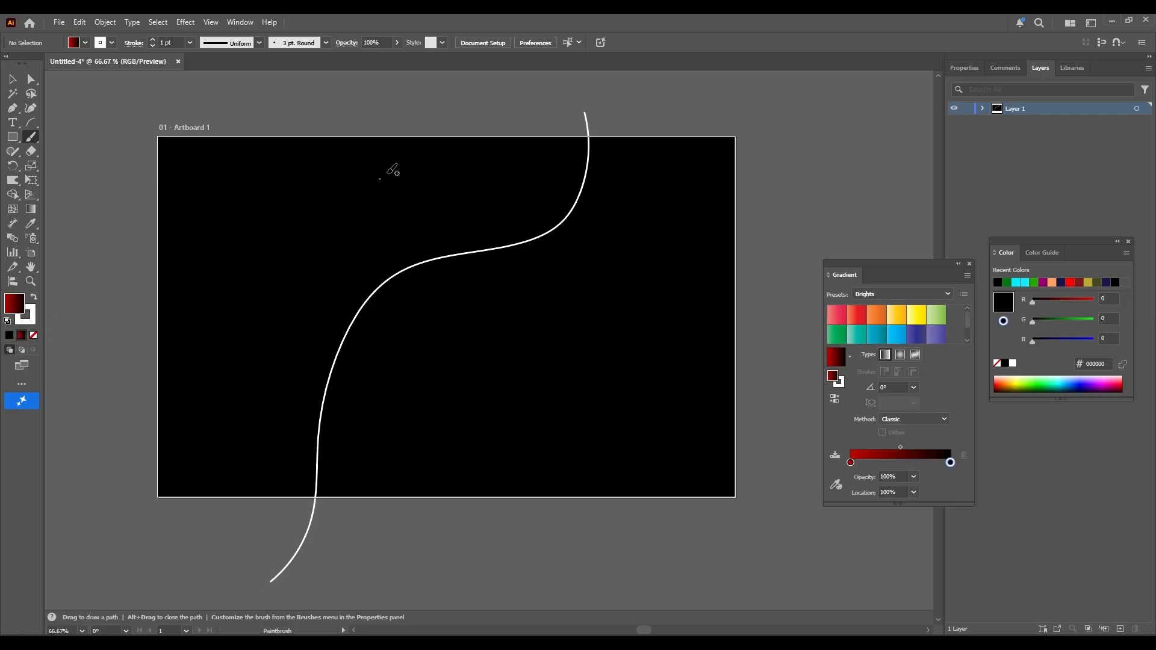
{"action": "mouse_move", "coordinate": [484, 118]}
{"action": "left_mouse_down"}
{"action": "mouse_move", "coordinate": [450, 188]}
{"action": "mouse_move", "coordinate": [359, 232]}
{"action": "mouse_move", "coordinate": [301, 295]}
{"action": "mouse_move", "coordinate": [256, 499]}
{"action": "mouse_move", "coordinate": [178, 573]}
{"action": "left_mouse_up"}
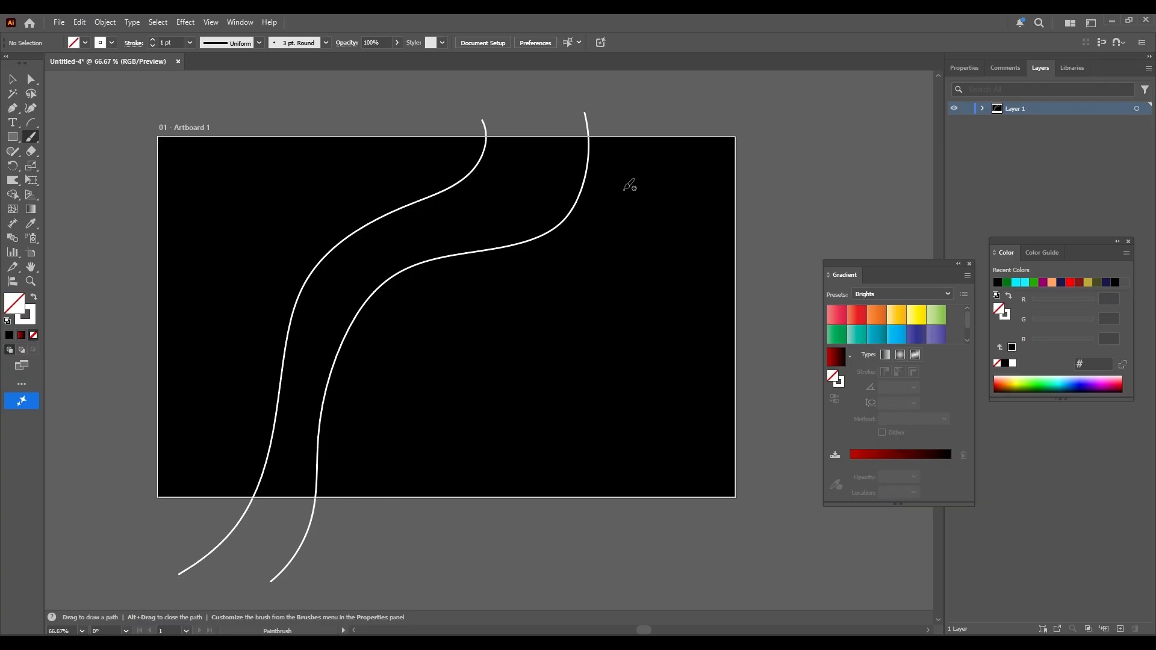
{"action": "key", "text": "v"}
{"action": "key", "text": "ctrl+z"}
{"action": "key", "text": "ctrl+z"}
{"action": "key", "text": "ctrl+z"}
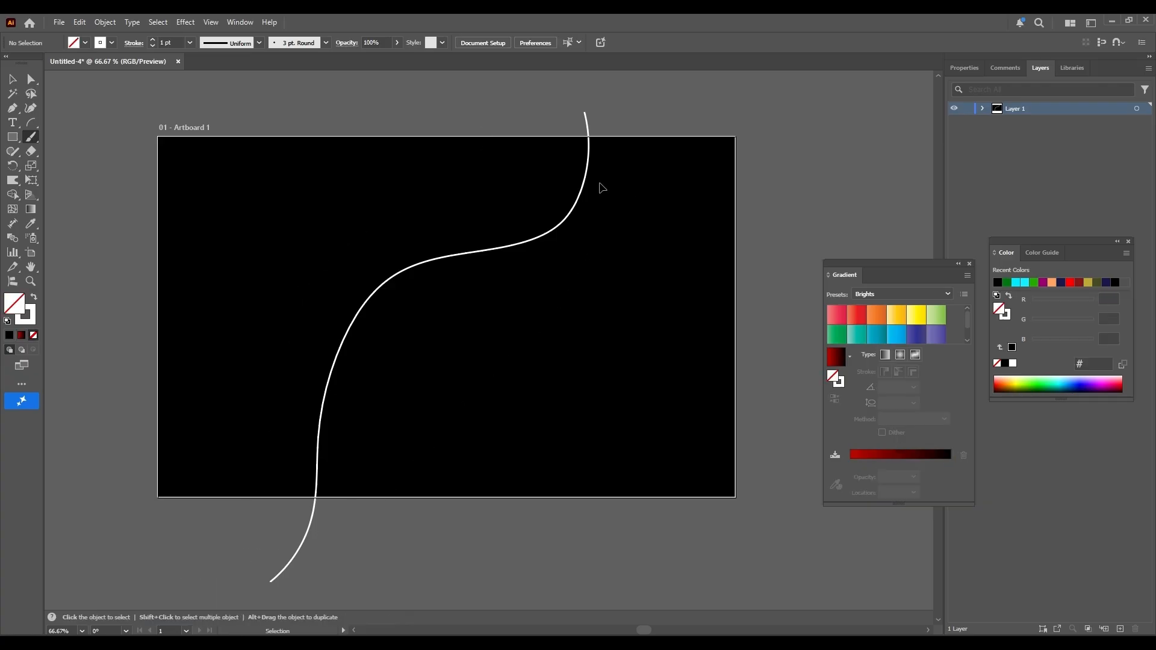
Step: Swap the red-to-black gradient onto the stroke and paint three flowing Paintbrush curves from above the artboard to below its lower-left area
{"action": "key", "text": "b"}
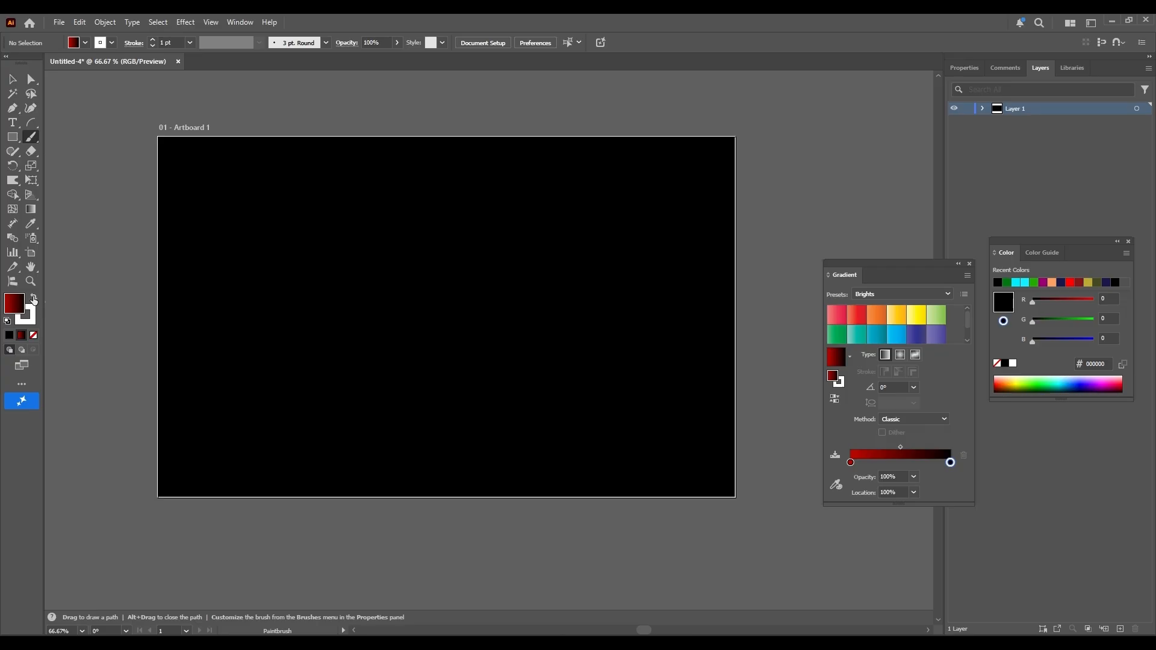
{"action": "key", "text": "shift+x"}
{"action": "mouse_move", "coordinate": [611, 107]}
{"action": "left_mouse_down"}
{"action": "mouse_move", "coordinate": [399, 340]}
{"action": "mouse_move", "coordinate": [320, 521]}
{"action": "mouse_move", "coordinate": [289, 542]}
{"action": "left_mouse_up"}
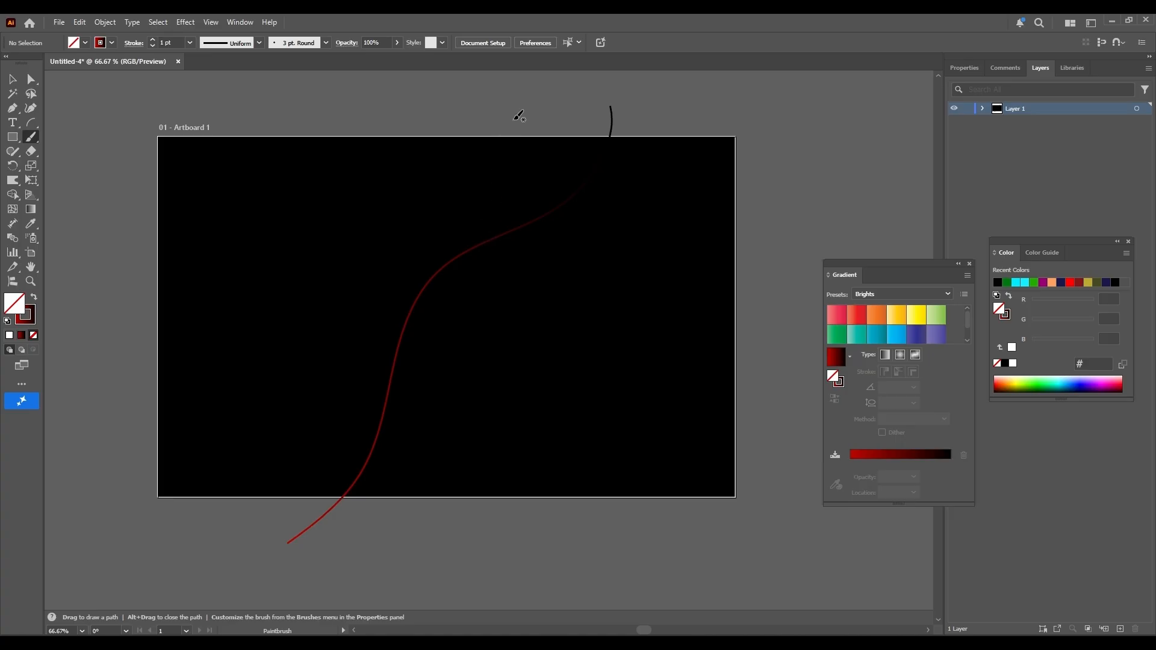
{"action": "mouse_move", "coordinate": [513, 119]}
{"action": "left_mouse_down"}
{"action": "mouse_move", "coordinate": [485, 162]}
{"action": "mouse_move", "coordinate": [523, 315]}
{"action": "mouse_move", "coordinate": [456, 424]}
{"action": "mouse_move", "coordinate": [118, 518]}
{"action": "left_mouse_up"}
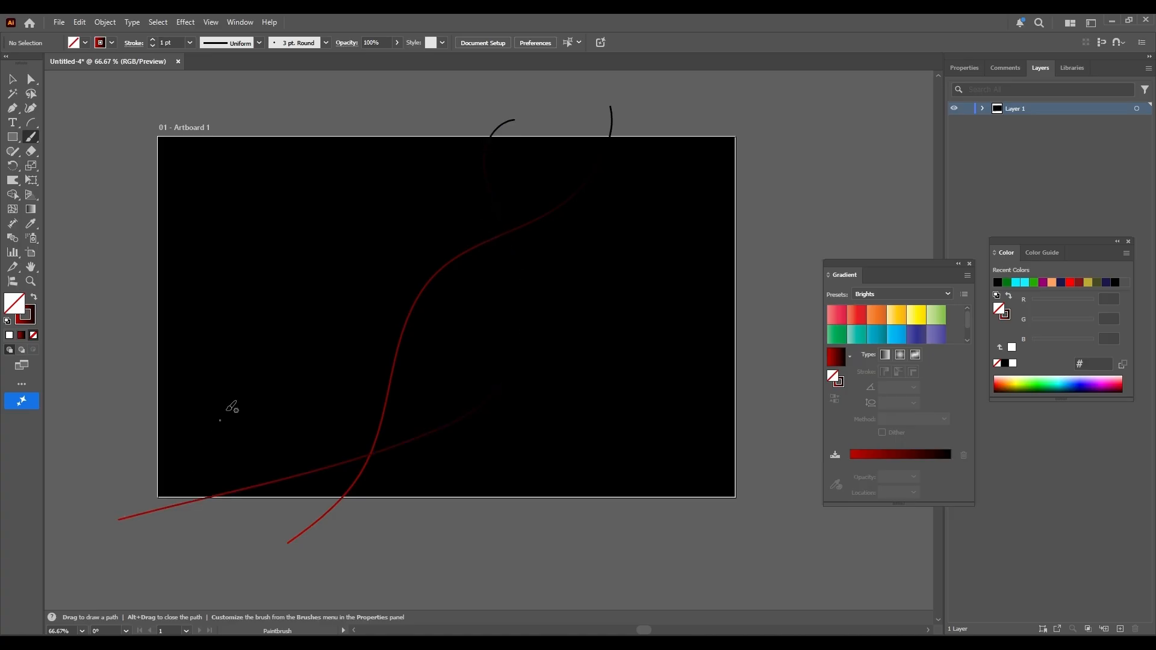
{"action": "mouse_move", "coordinate": [453, 112]}
{"action": "left_mouse_down"}
{"action": "mouse_move", "coordinate": [397, 141]}
{"action": "mouse_move", "coordinate": [316, 227]}
{"action": "mouse_move", "coordinate": [298, 370]}
{"action": "mouse_move", "coordinate": [244, 500]}
{"action": "mouse_move", "coordinate": [171, 547]}
{"action": "left_mouse_up"}
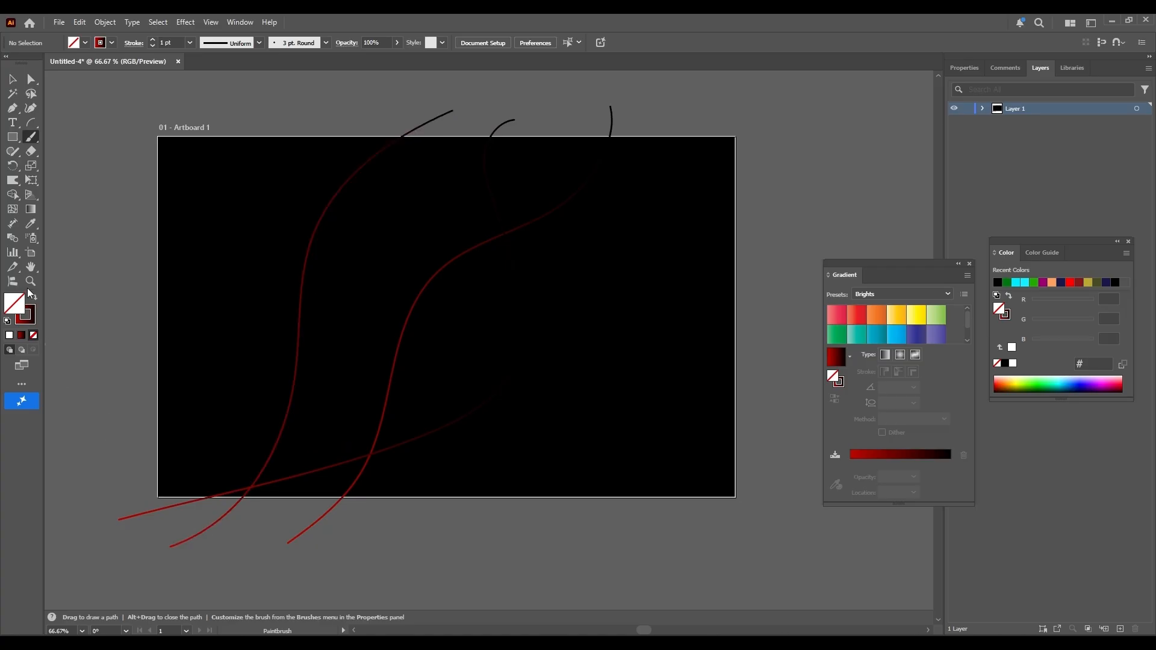
Step: Blend the three gradient curves together, from the crossing curve through the middle one to the leftmost
{"action": "left_click", "coordinate": [12, 239]}
{"action": "left_click", "coordinate": [501, 392]}
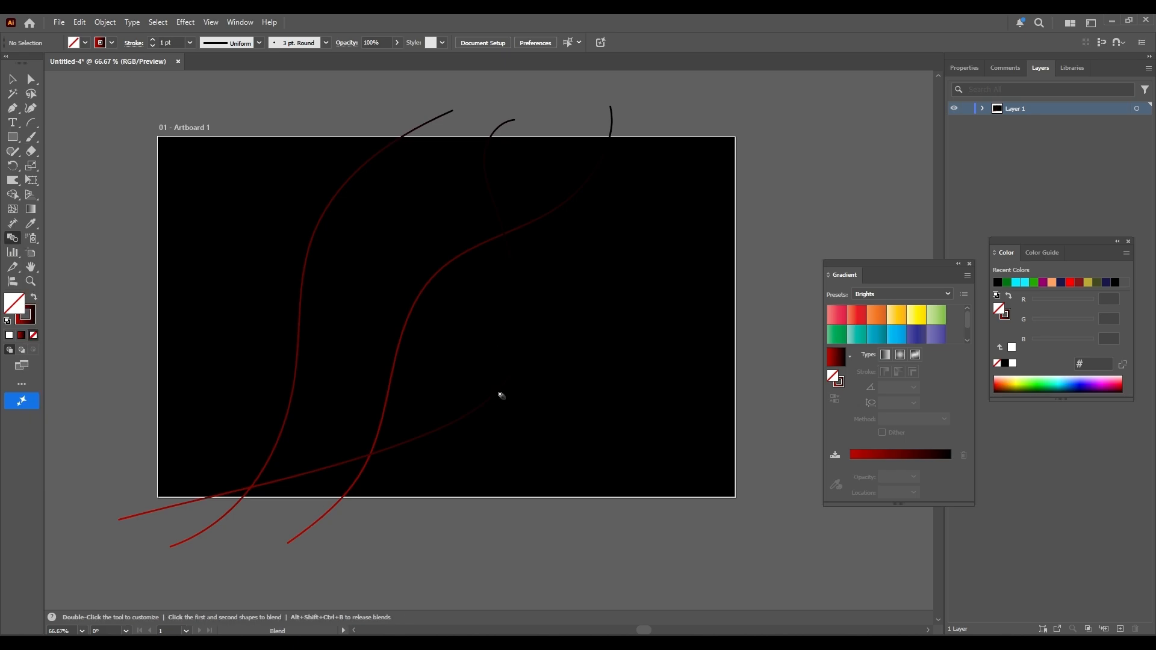
{"action": "left_click", "coordinate": [412, 315]}
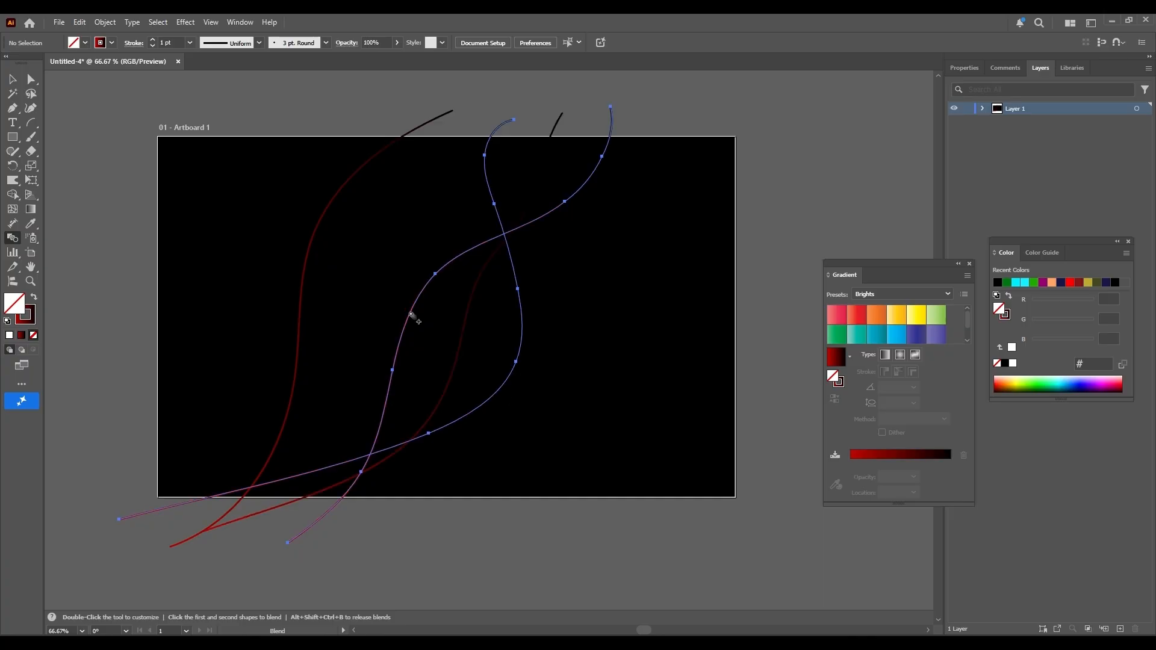
{"action": "left_click", "coordinate": [310, 247]}
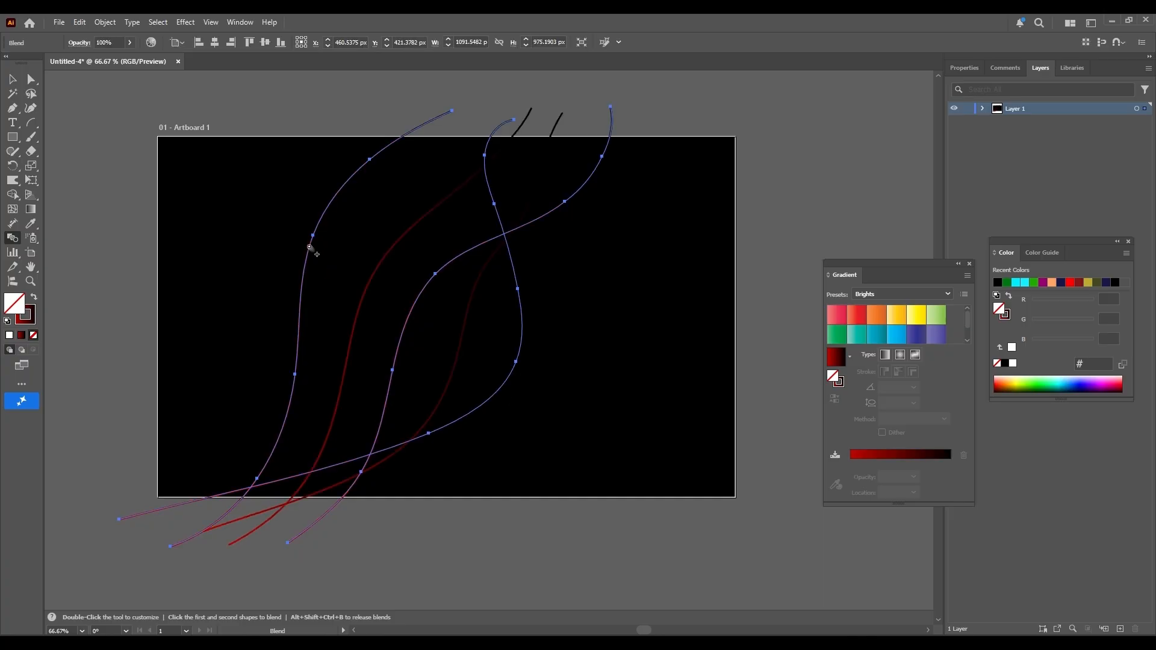
Step: Set the blend's spacing to Specified Steps with 50 steps
{"action": "double_click", "coordinate": [17, 241]}
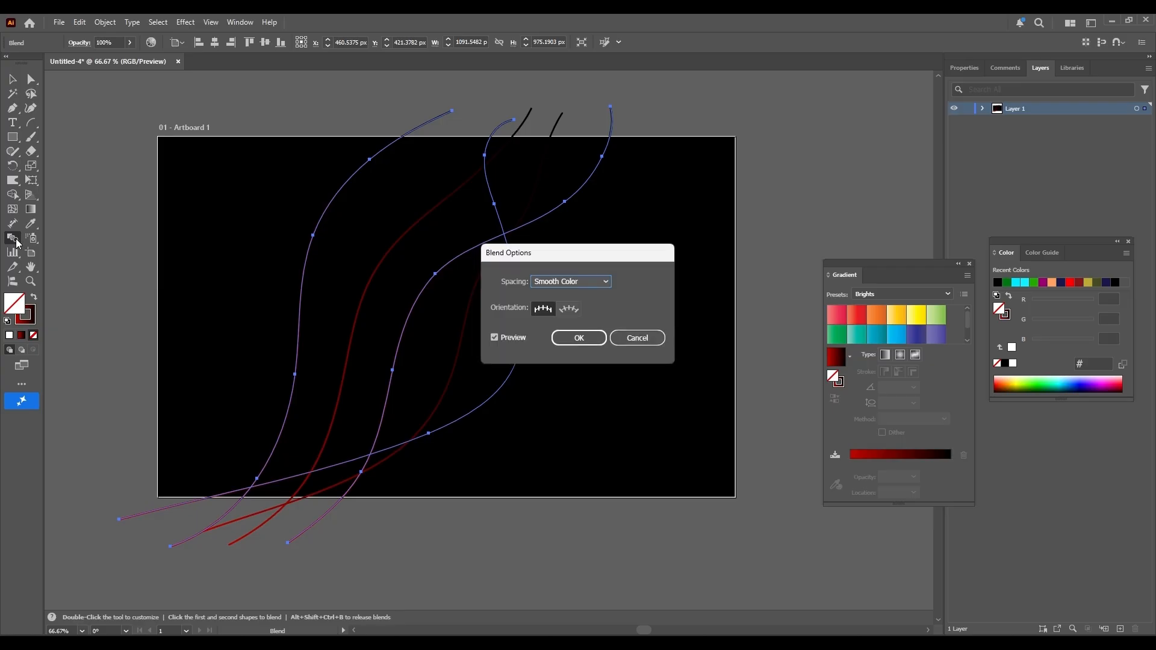
{"action": "left_click", "coordinate": [568, 283]}
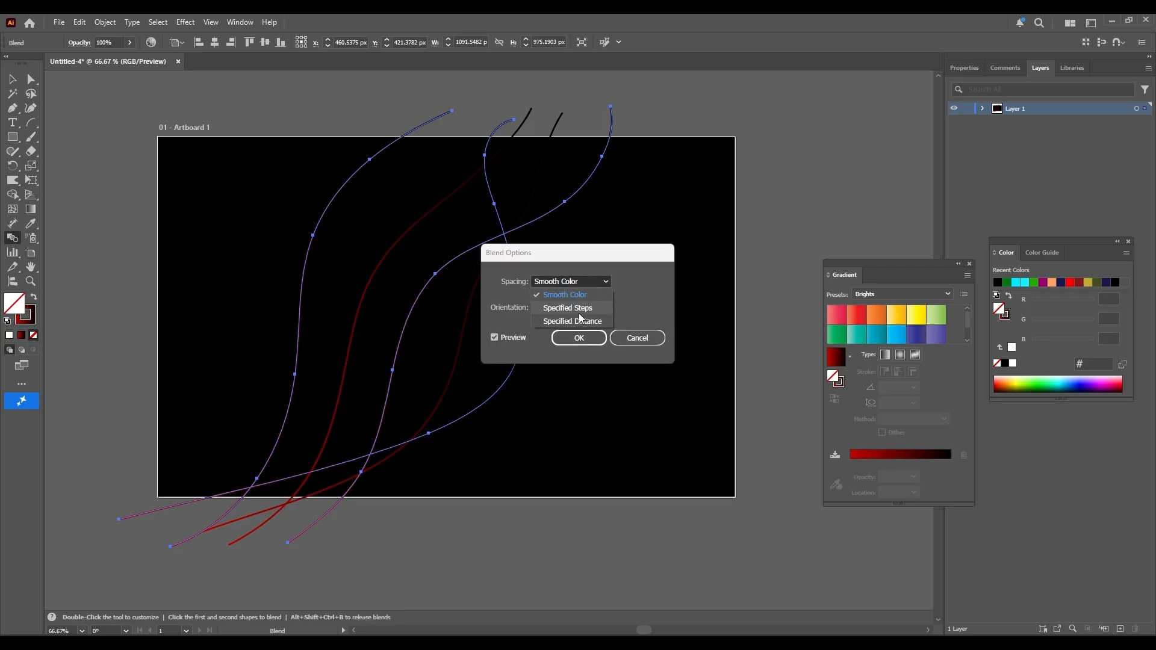
{"action": "left_click", "coordinate": [579, 312]}
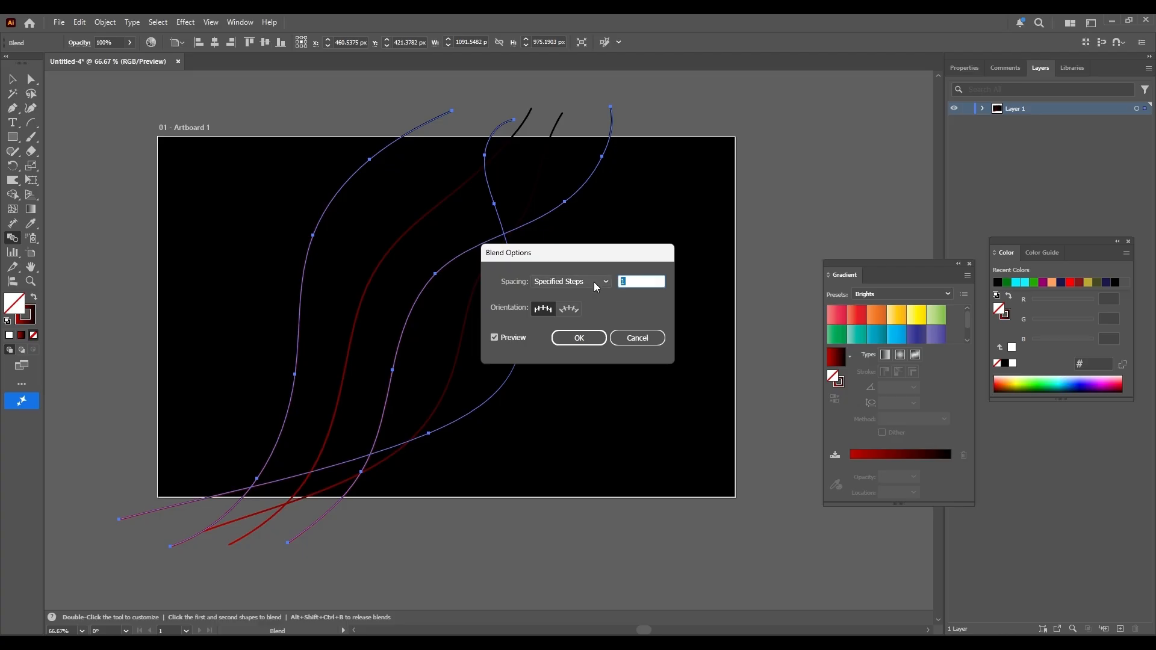
{"action": "type", "text": "50"}
{"action": "key", "text": "Return"}
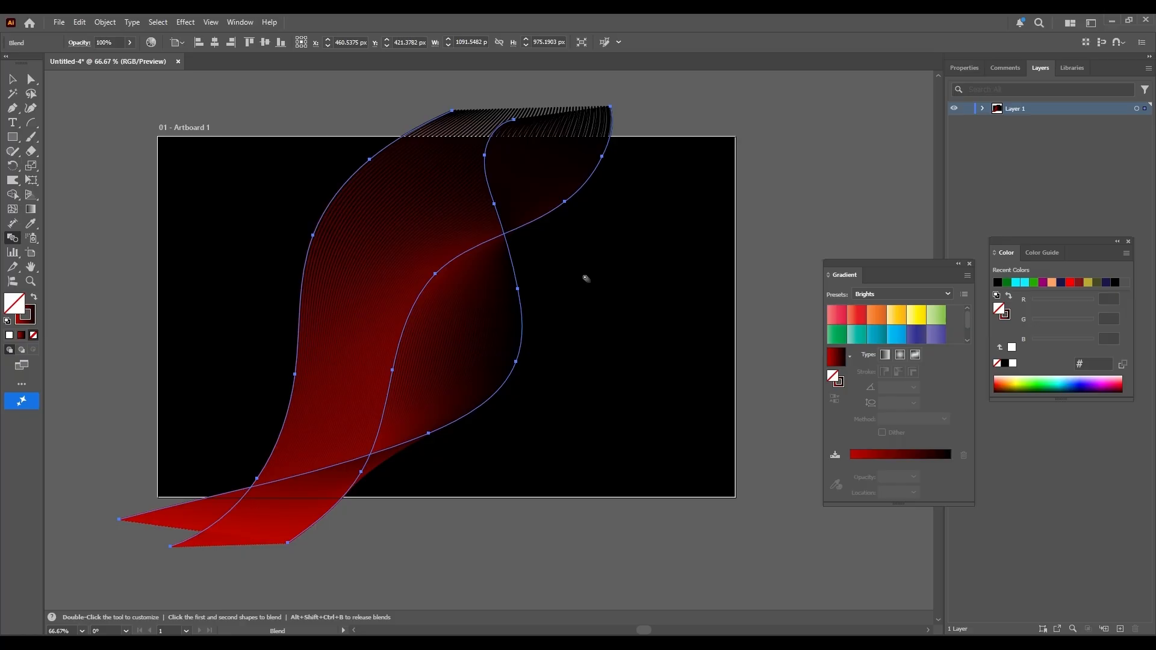
Step: Turn on Trim View and move the blend about 212 px left towards the artboard's left edge, leaving it deselected
{"action": "left_click", "coordinate": [212, 23]}
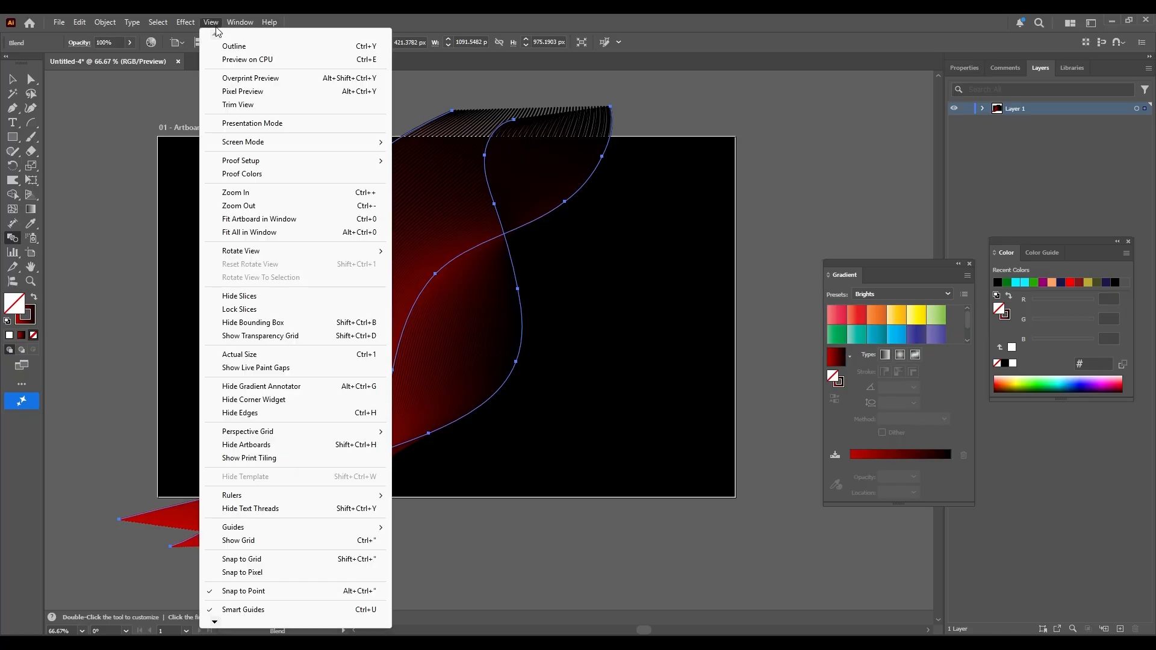
{"action": "left_click", "coordinate": [261, 104]}
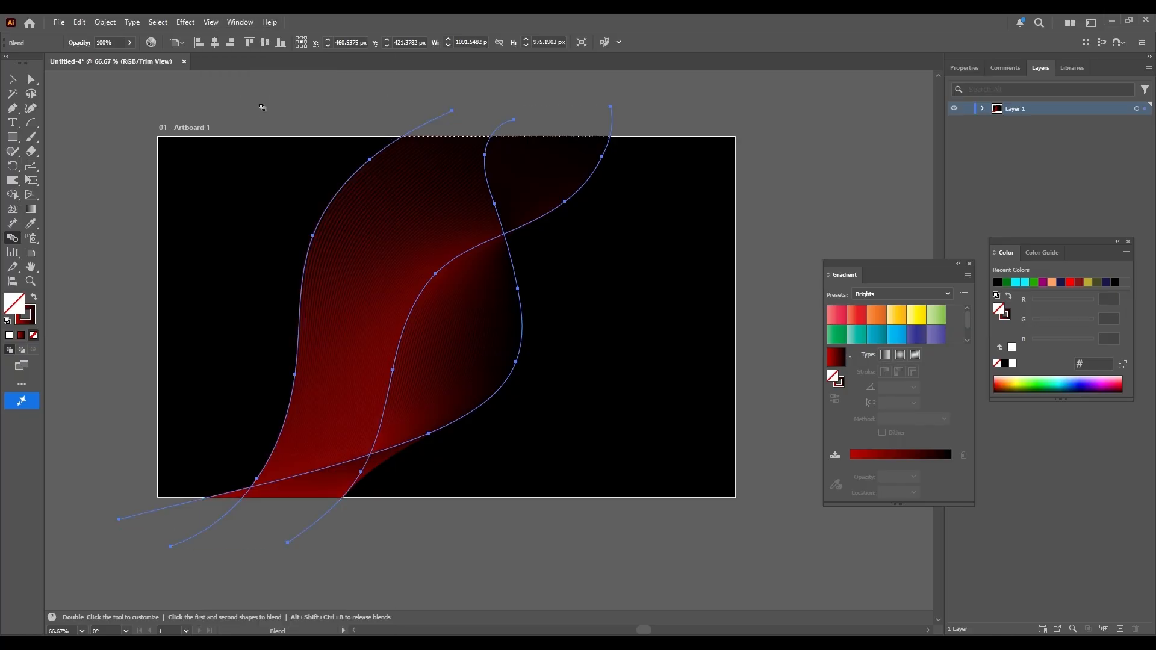
{"action": "left_click", "coordinate": [13, 80]}
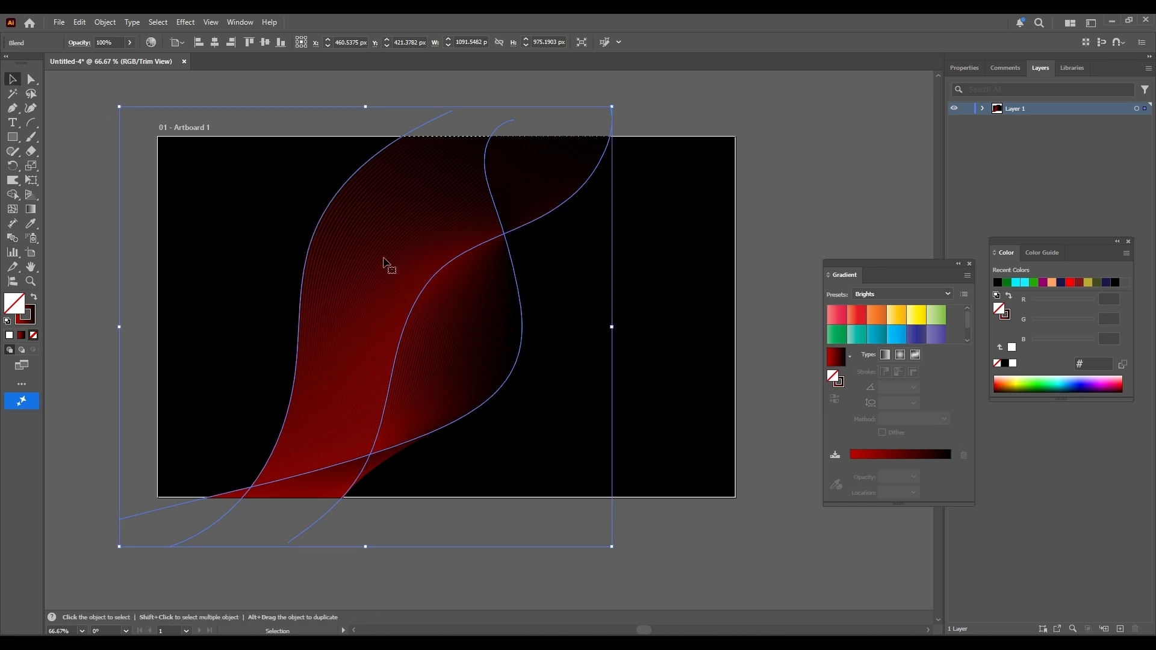
{"action": "left_click_drag", "start_coordinate": [397, 281], "coordinate": [311, 281]}
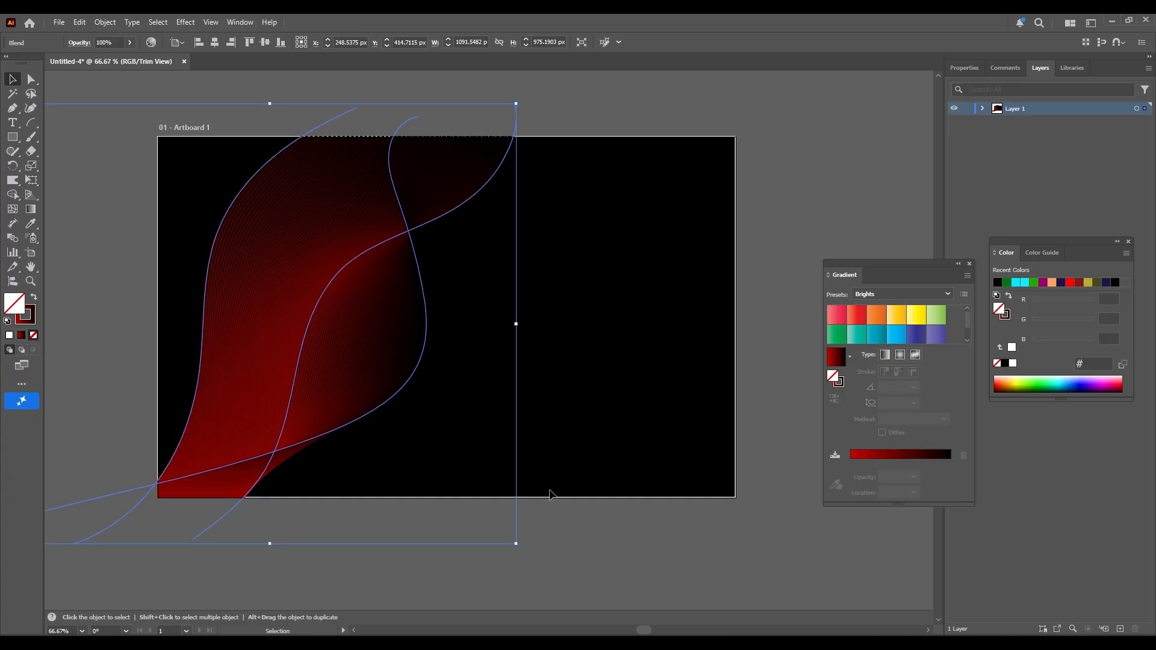
{"action": "left_click", "coordinate": [644, 528]}
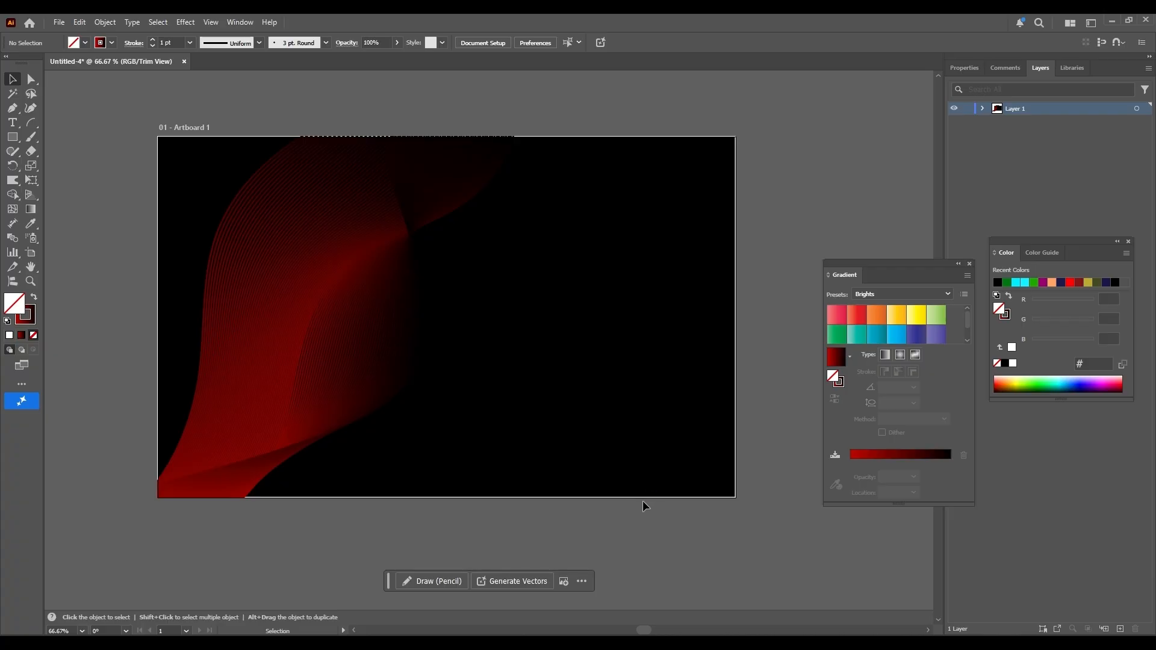
Step: Add a second 1280 x 800 artboard beside Artboard 1 and leave artboard editing
{"action": "scroll", "coordinate": [642, 501], "scroll_direction": "down", "scroll_amount": 2}
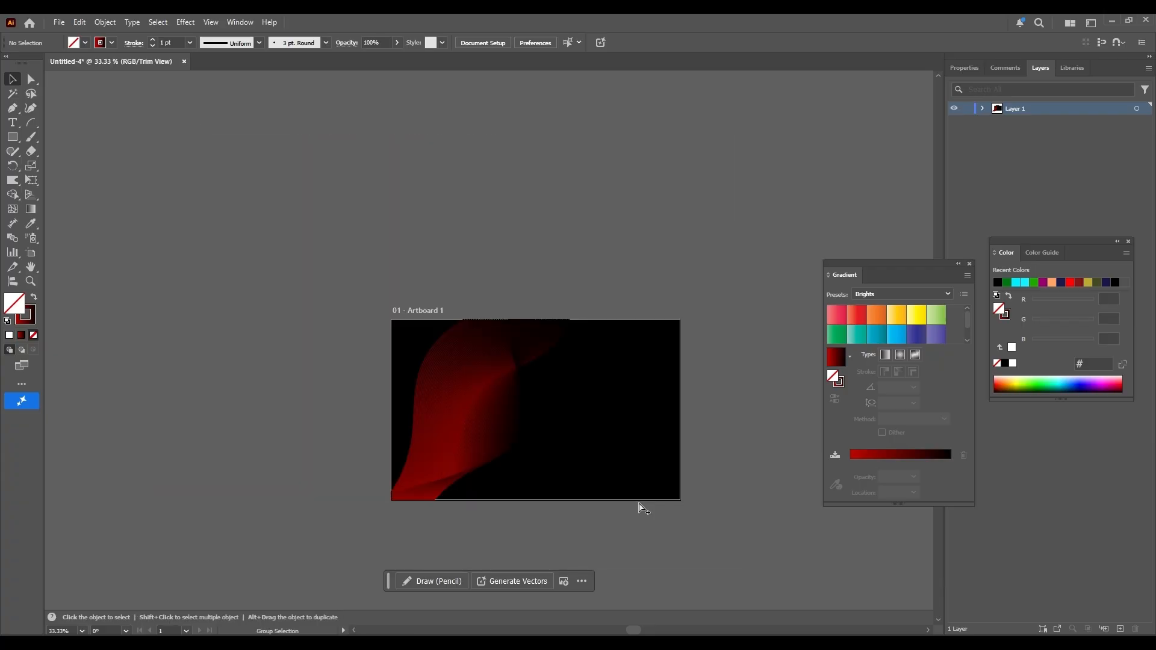
{"action": "scroll", "coordinate": [642, 508], "scroll_direction": "right", "scroll_amount": 5}
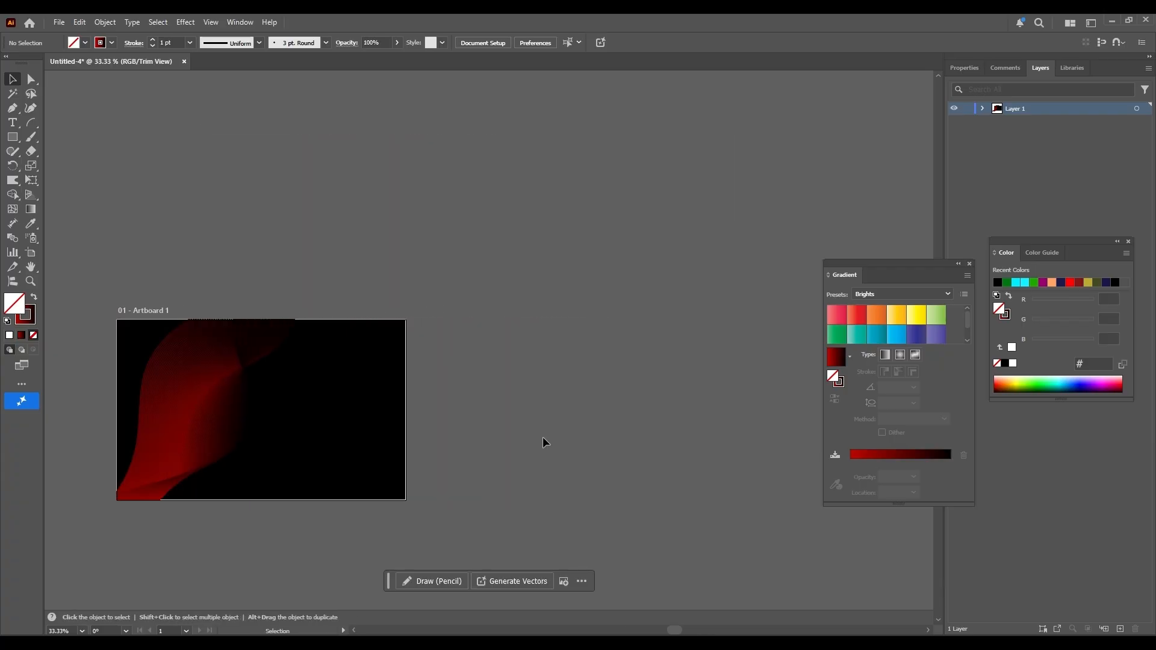
{"action": "left_click", "coordinate": [28, 256]}
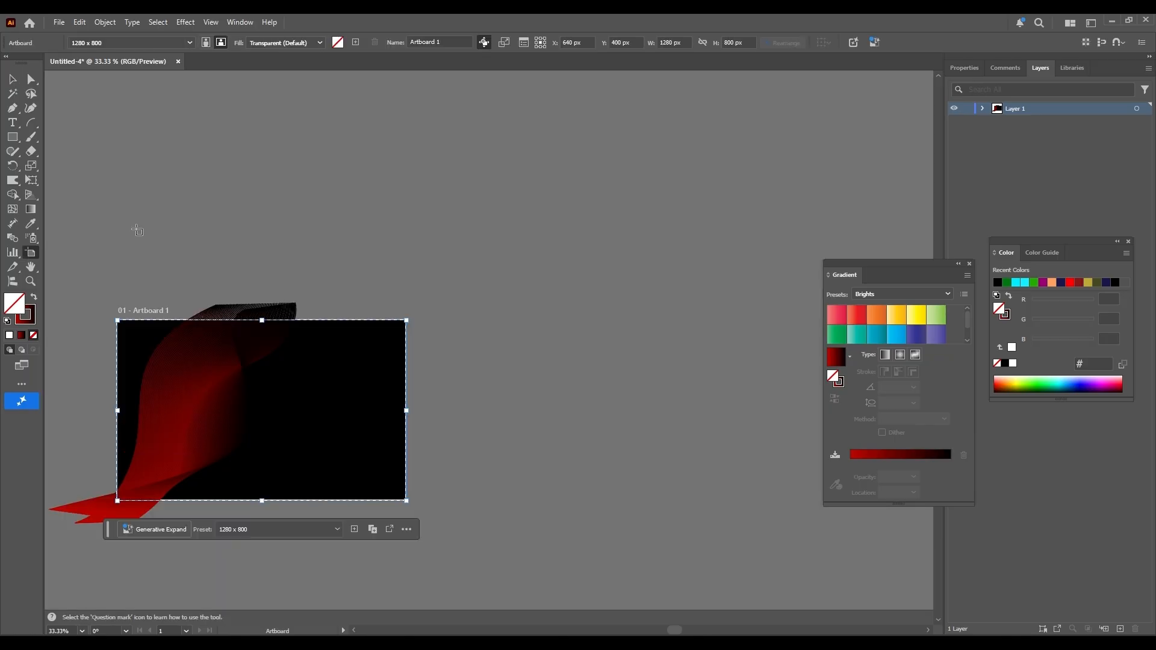
{"action": "left_click", "coordinate": [355, 42]}
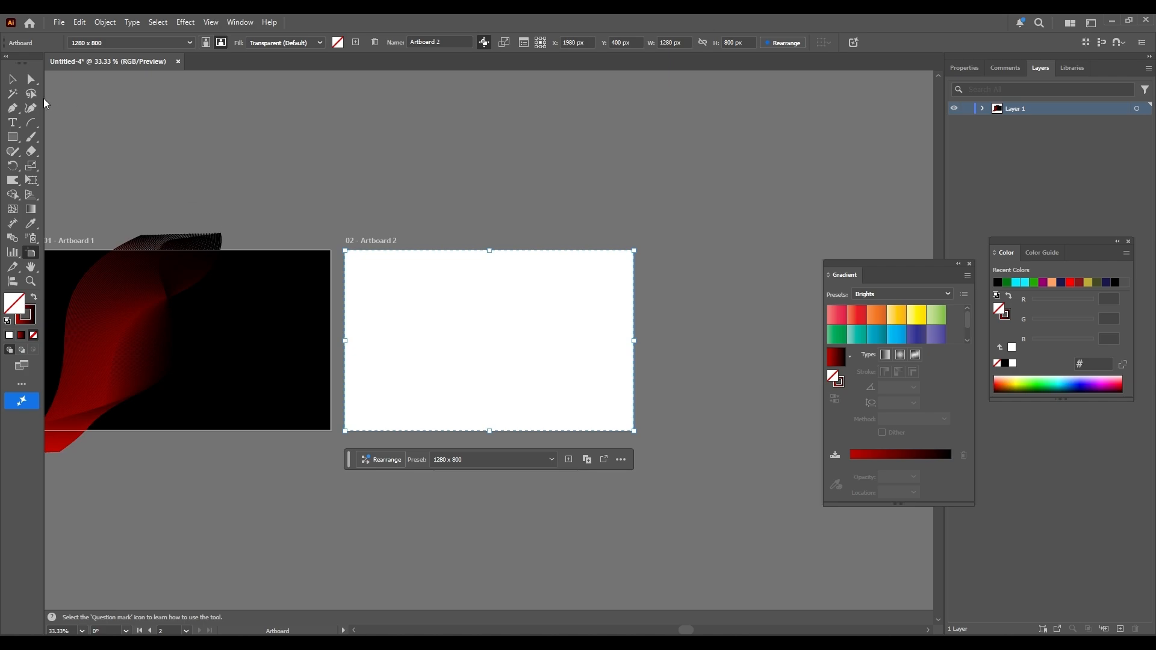
{"action": "left_click", "coordinate": [15, 82]}
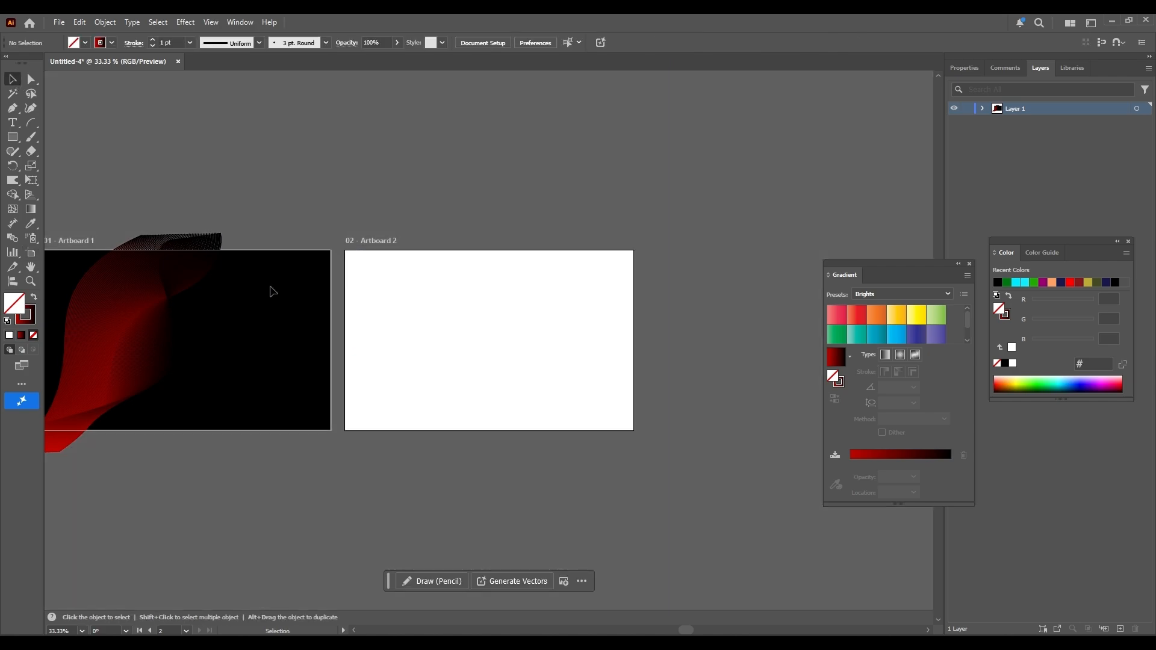
Step: Unlock all locked objects so the black background rectangle on Artboard 1 can be edited
{"action": "left_click", "coordinate": [277, 299]}
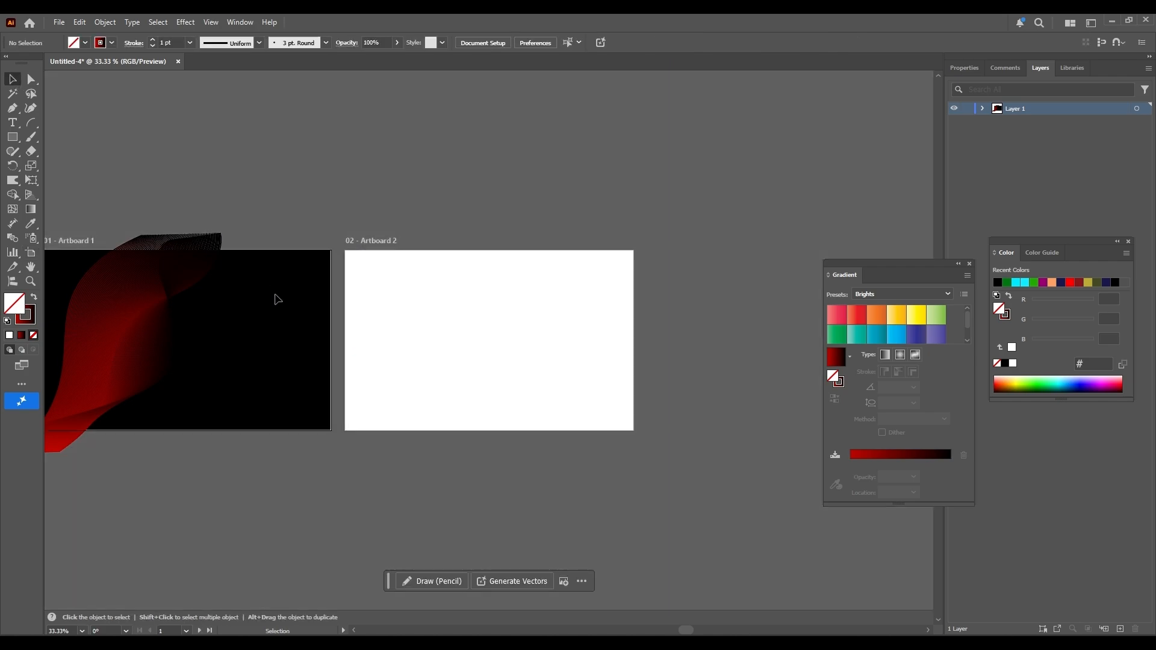
{"action": "left_click", "coordinate": [108, 23]}
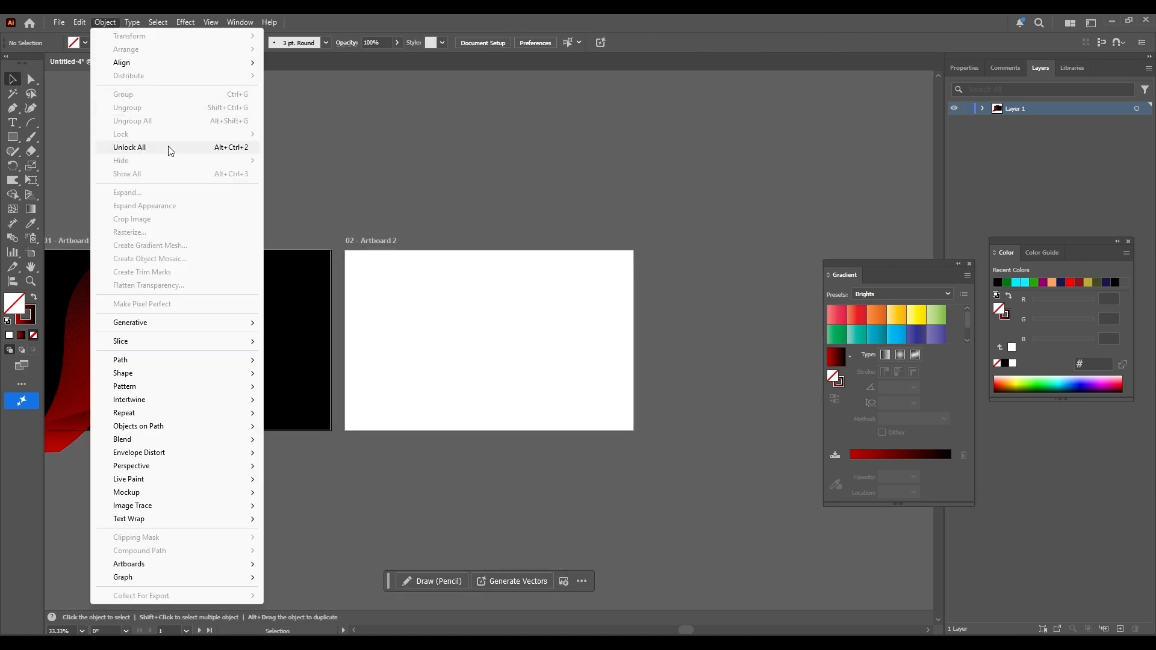
{"action": "left_click", "coordinate": [169, 150]}
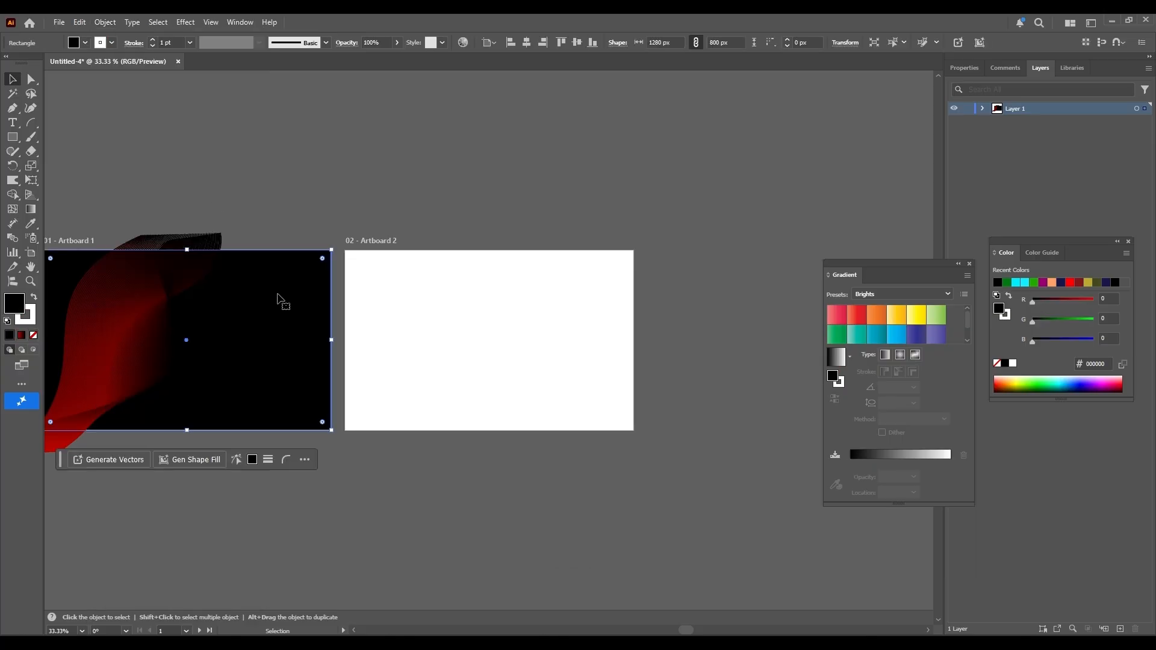
Step: Move the black rectangle onto Artboard 2 and enlarge it to about 1323 × 829 px, past the artboard's edges
{"action": "left_click_drag", "start_coordinate": [287, 300], "coordinate": [590, 300]}
{"action": "left_click_drag", "start_coordinate": [633, 430], "coordinate": [638, 437]}
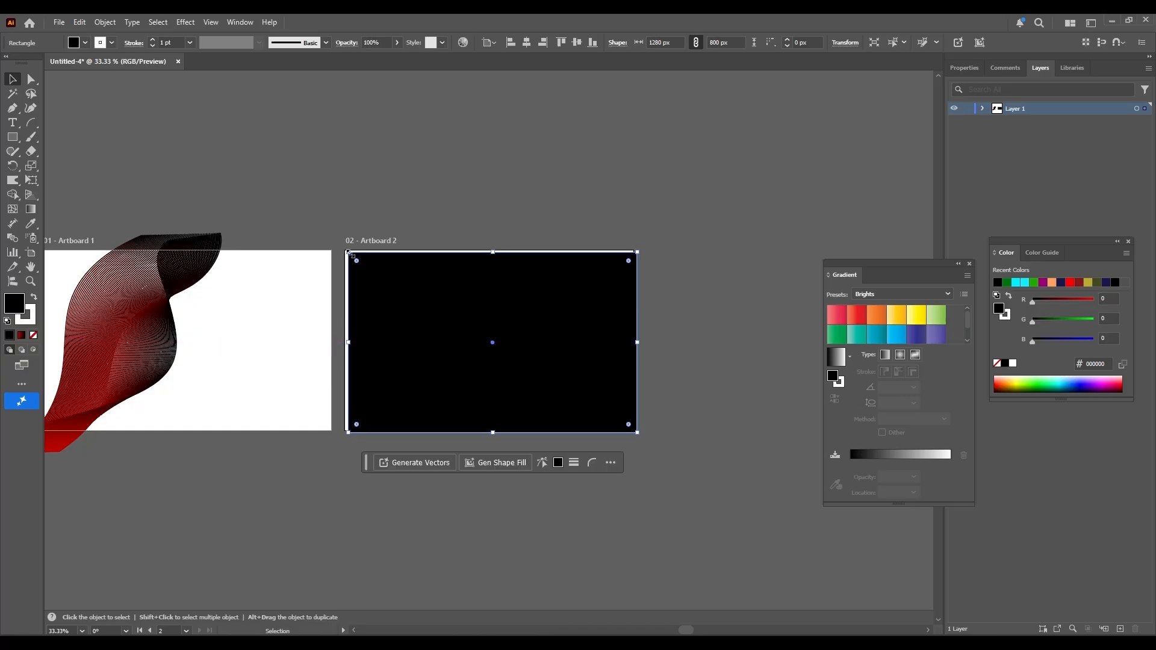
{"action": "left_click_drag", "start_coordinate": [348, 253], "coordinate": [337, 246]}
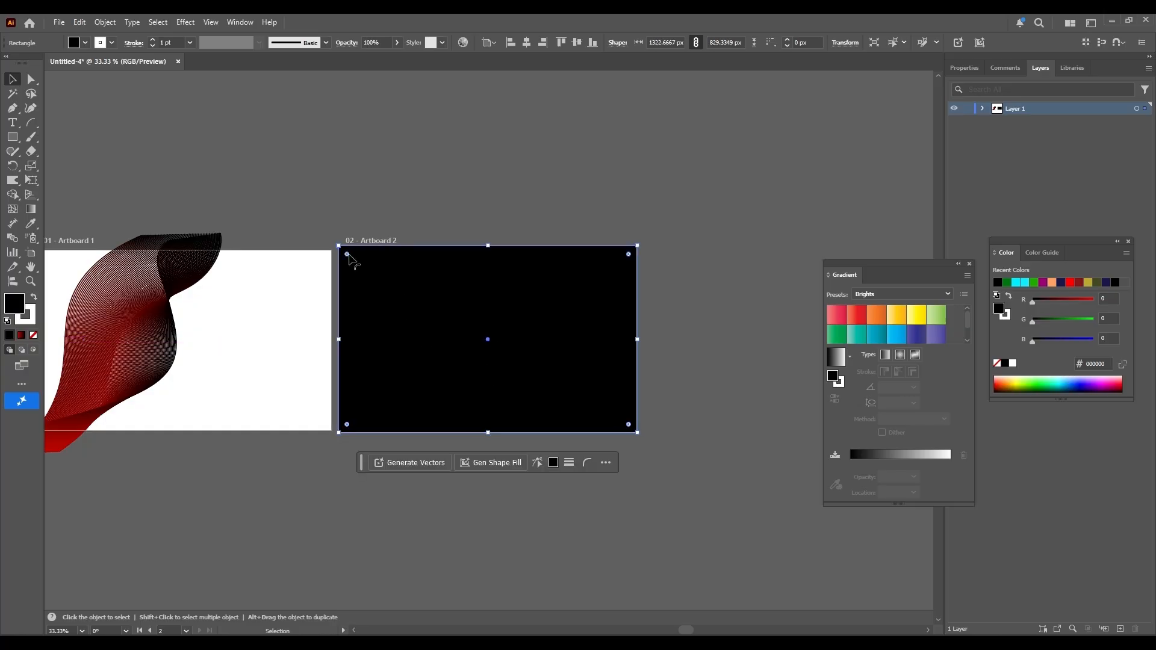
Step: Turn on Trim View and undo the black rectangle's resize and move, keeping it selected on Artboard 1
{"action": "left_click", "coordinate": [218, 19]}
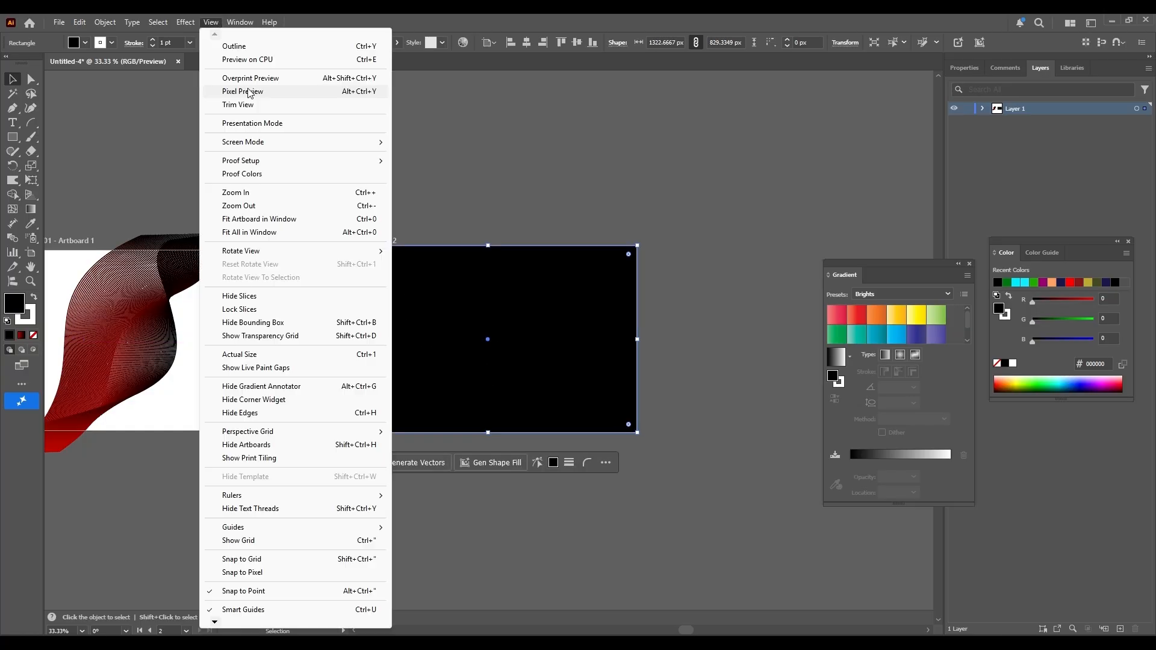
{"action": "left_click", "coordinate": [253, 104]}
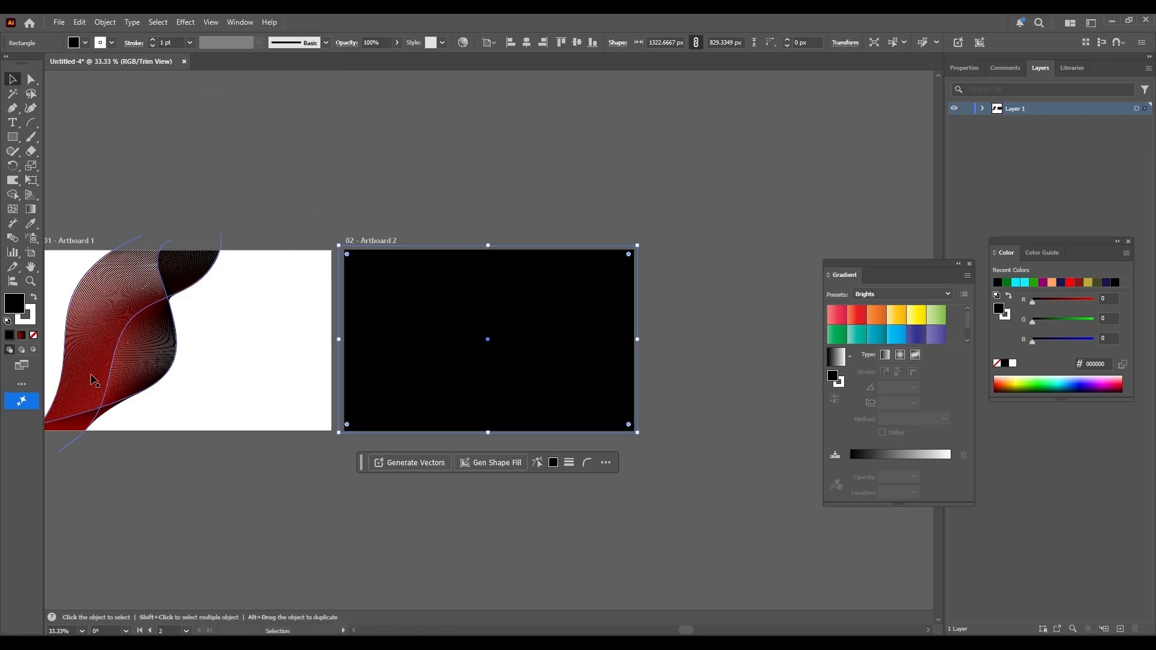
{"action": "key", "text": "a"}
{"action": "key", "text": "ctrl+z"}
{"action": "key", "text": "ctrl+z"}
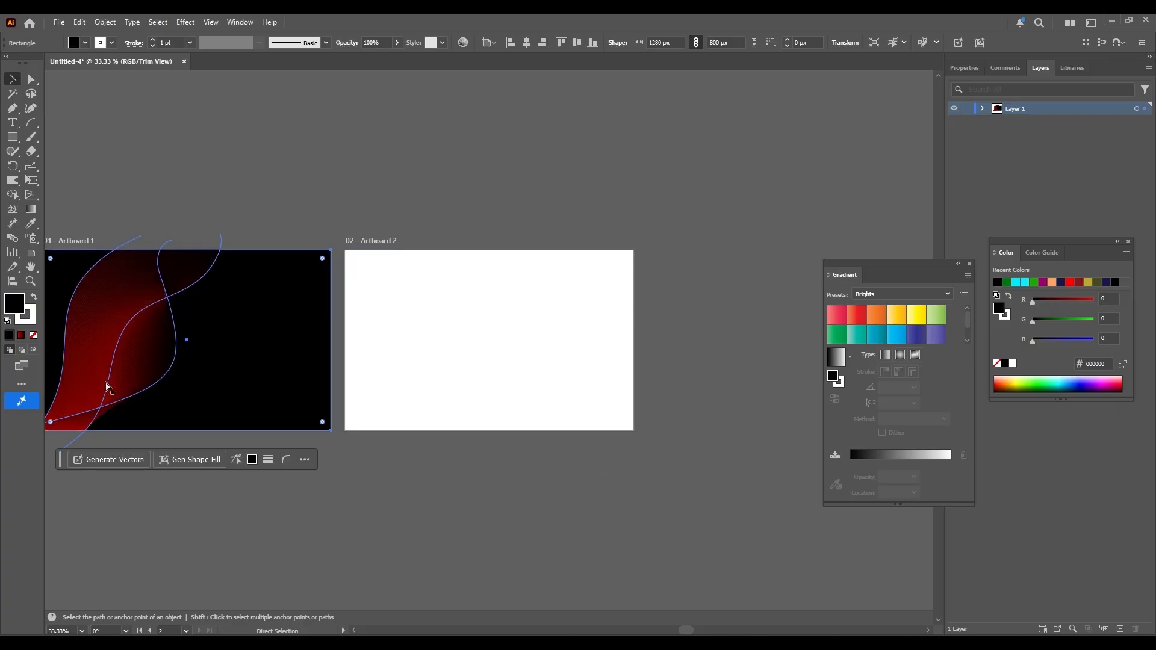
{"action": "key", "text": "v"}
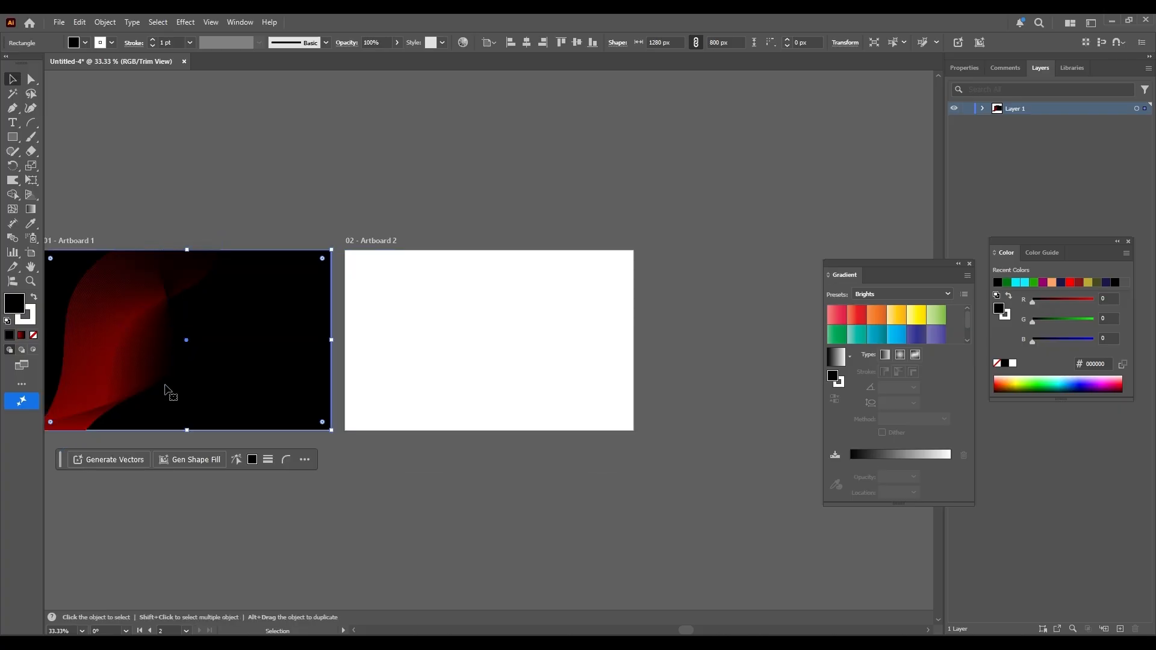
Step: Copy the black rectangle onto Artboard 2, enlarging the copy to about 1369 × 835 px and the original to about 1319 × 811 px
{"action": "left_click_drag", "start_coordinate": [269, 332], "coordinate": [569, 335]}
{"action": "left_click_drag", "start_coordinate": [628, 431], "coordinate": [649, 438]}
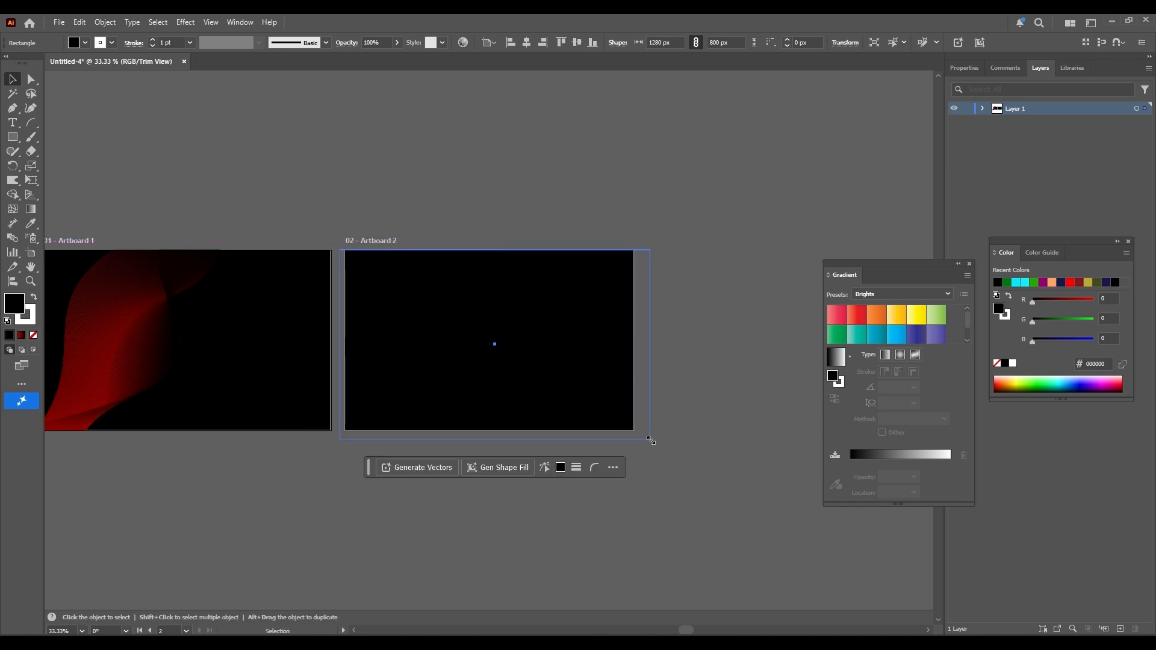
{"action": "left_click", "coordinate": [328, 262]}
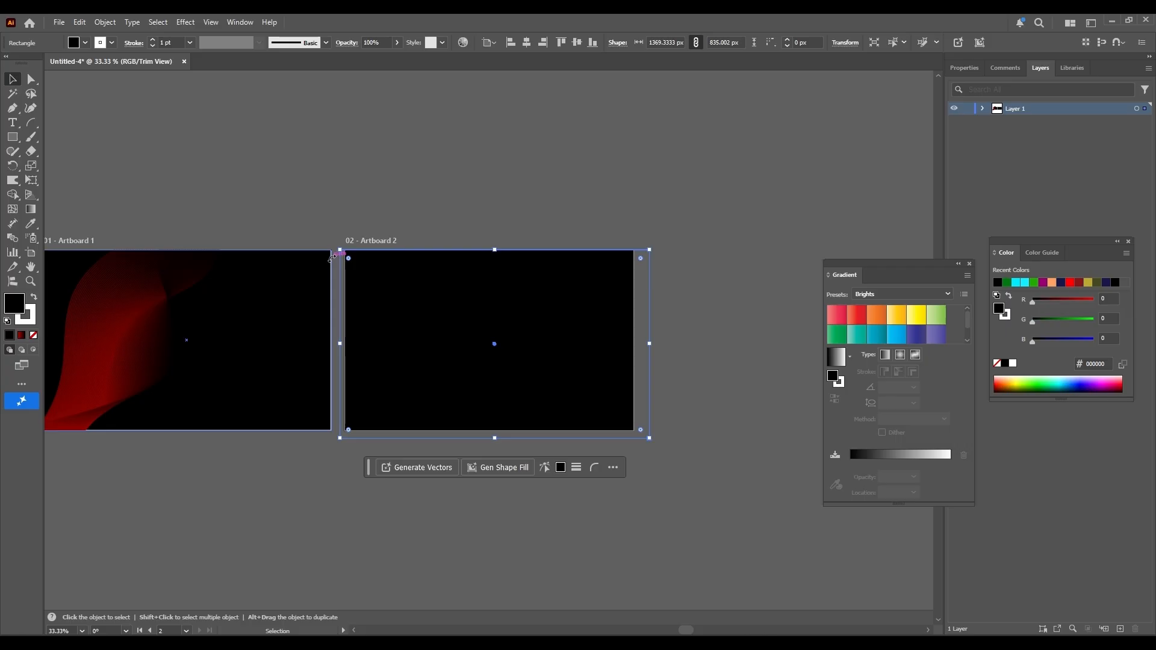
{"action": "left_click_drag", "start_coordinate": [331, 430], "coordinate": [340, 433]}
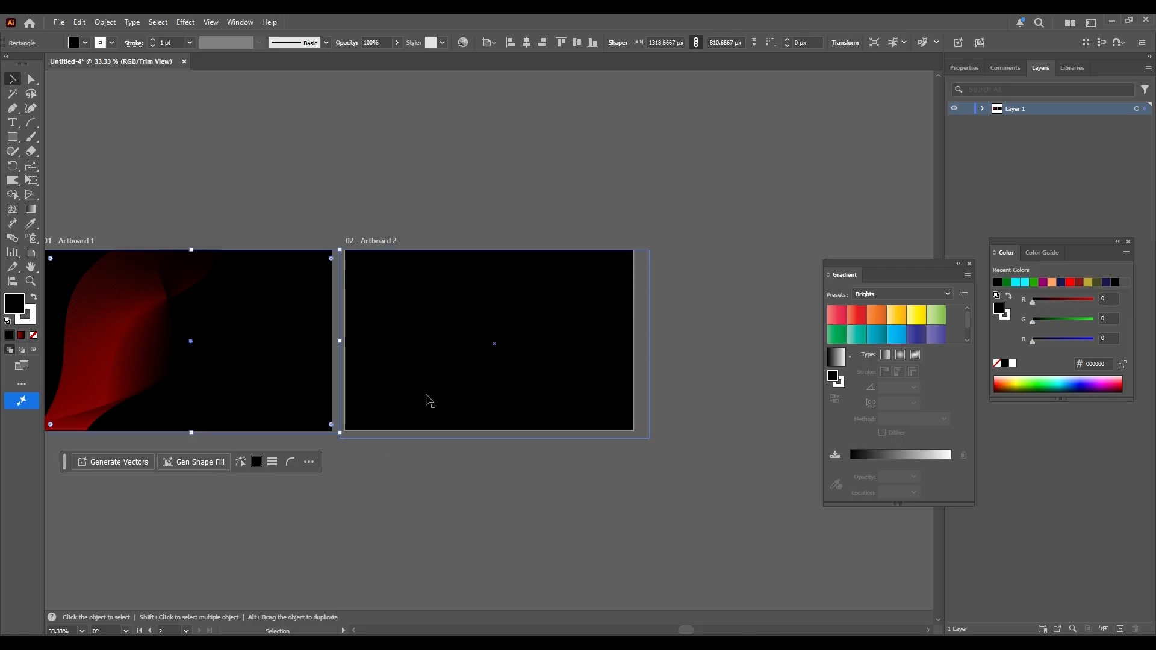
Step: Lock the black rectangles on both artboards
{"action": "left_click", "coordinate": [103, 22]}
{"action": "mouse_move", "coordinate": [163, 134]}
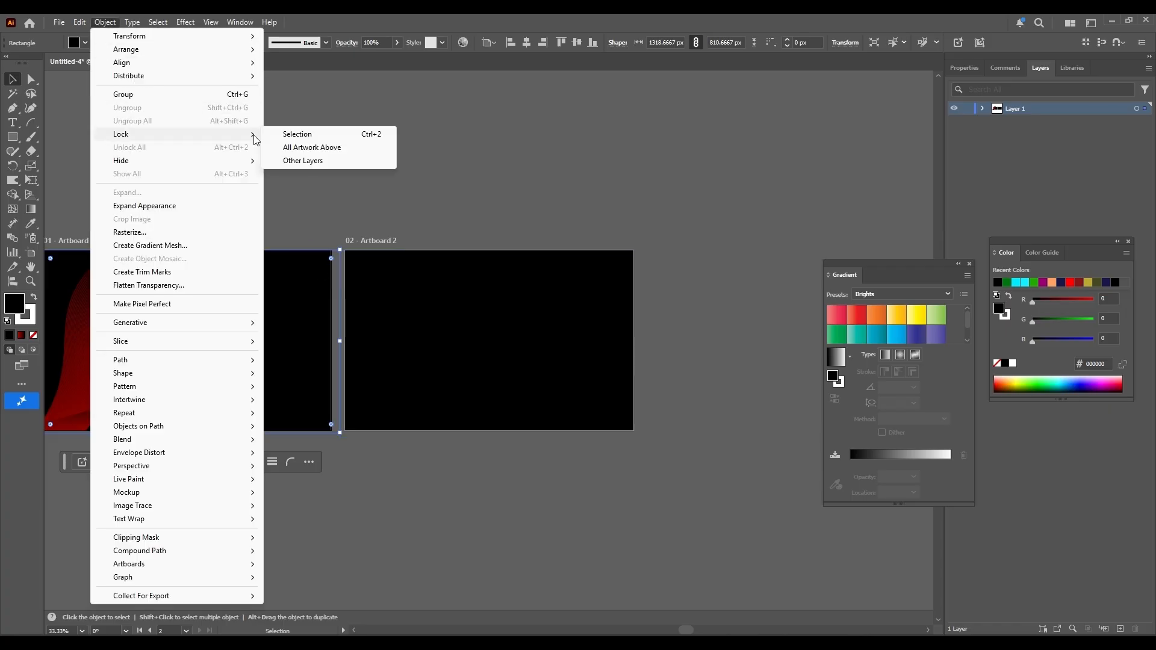
{"action": "left_click", "coordinate": [290, 135]}
{"action": "left_click", "coordinate": [421, 333]}
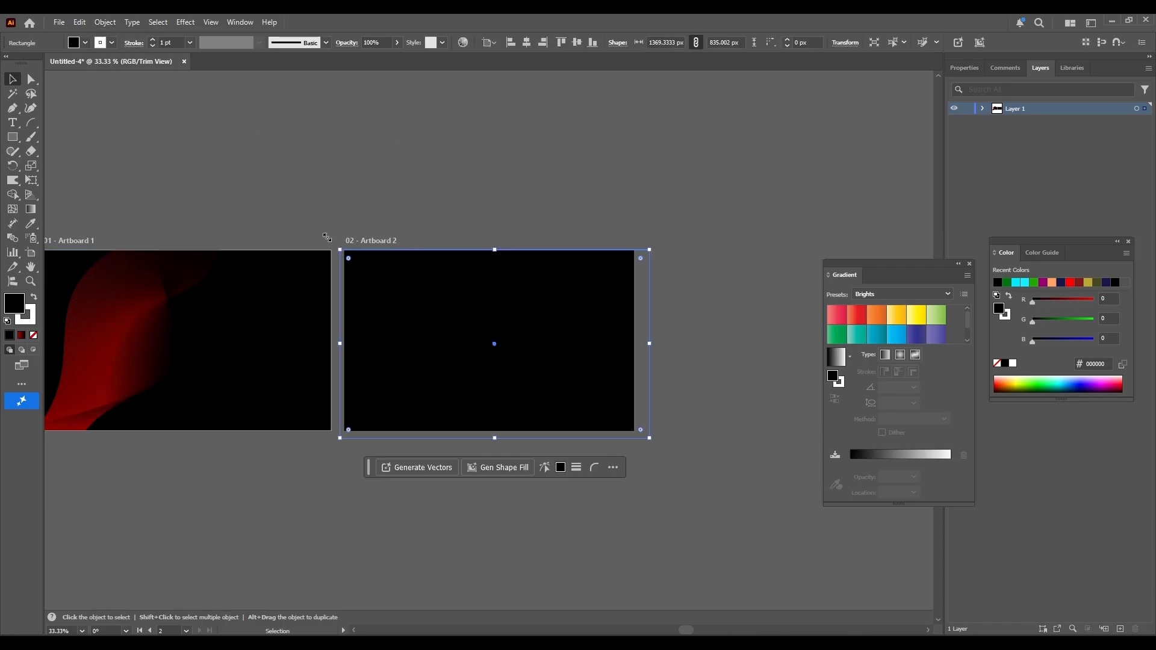
{"action": "left_click", "coordinate": [105, 23]}
{"action": "mouse_move", "coordinate": [163, 136]}
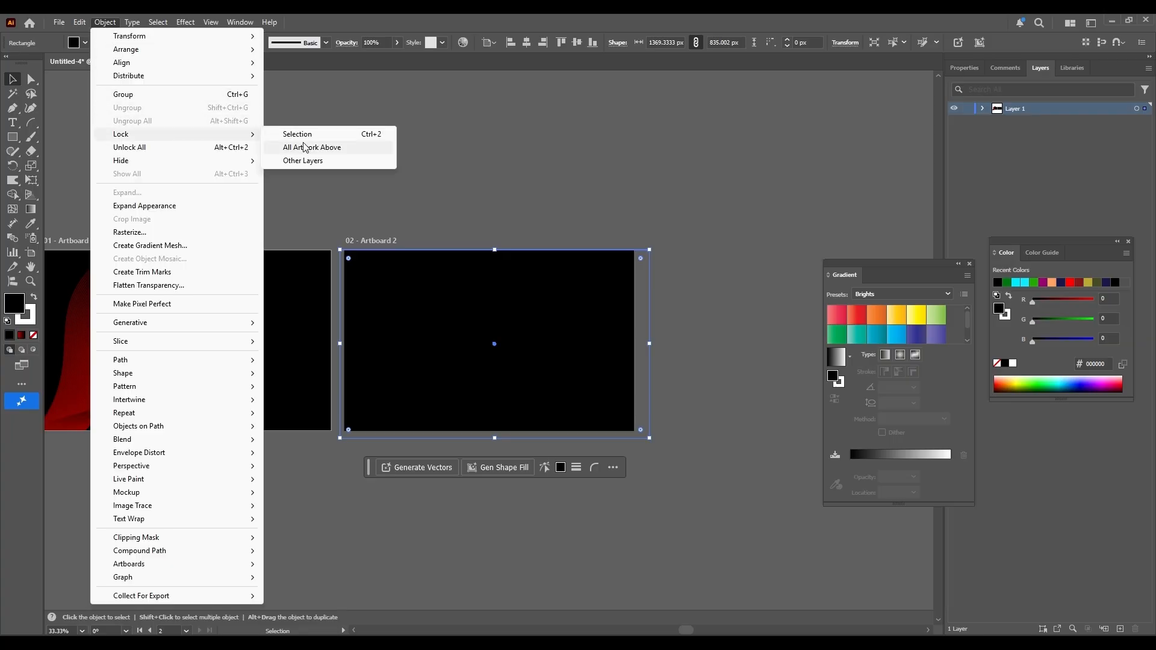
{"action": "left_click", "coordinate": [304, 137]}
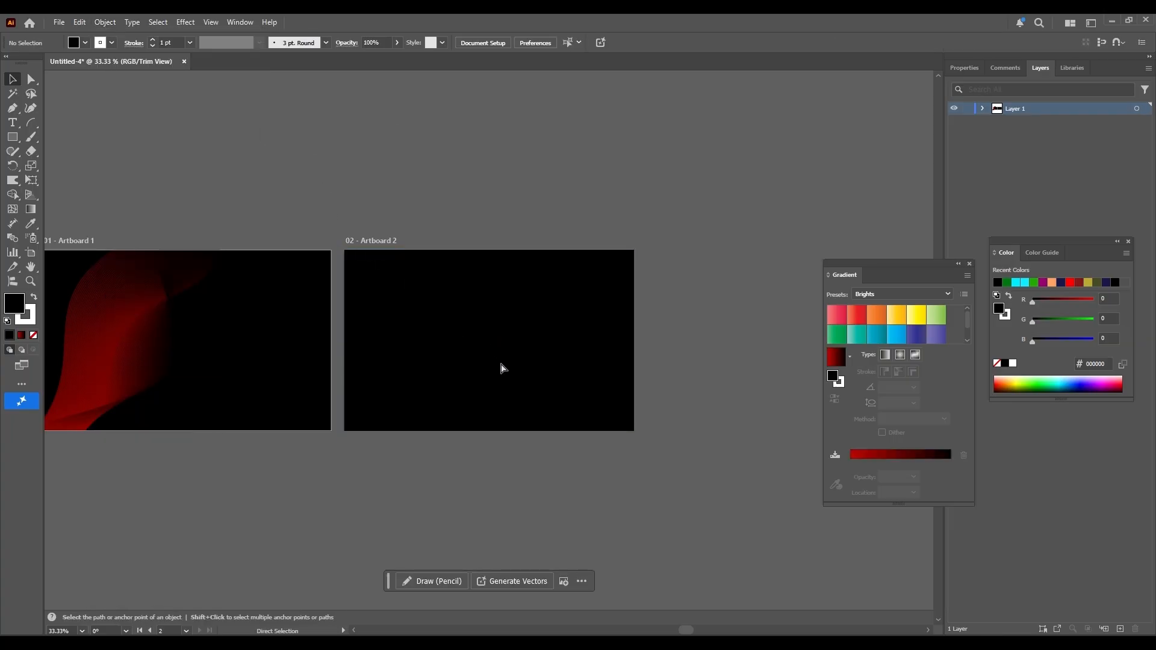
Step: Draw five circles about 115 to 174 px wide on Artboard 2: three across the top, one lower right and one lower middle
{"action": "scroll", "coordinate": [503, 365], "scroll_direction": "up", "scroll_amount": 1}
{"action": "scroll", "coordinate": [502, 366], "scroll_direction": "up", "scroll_amount": 1}
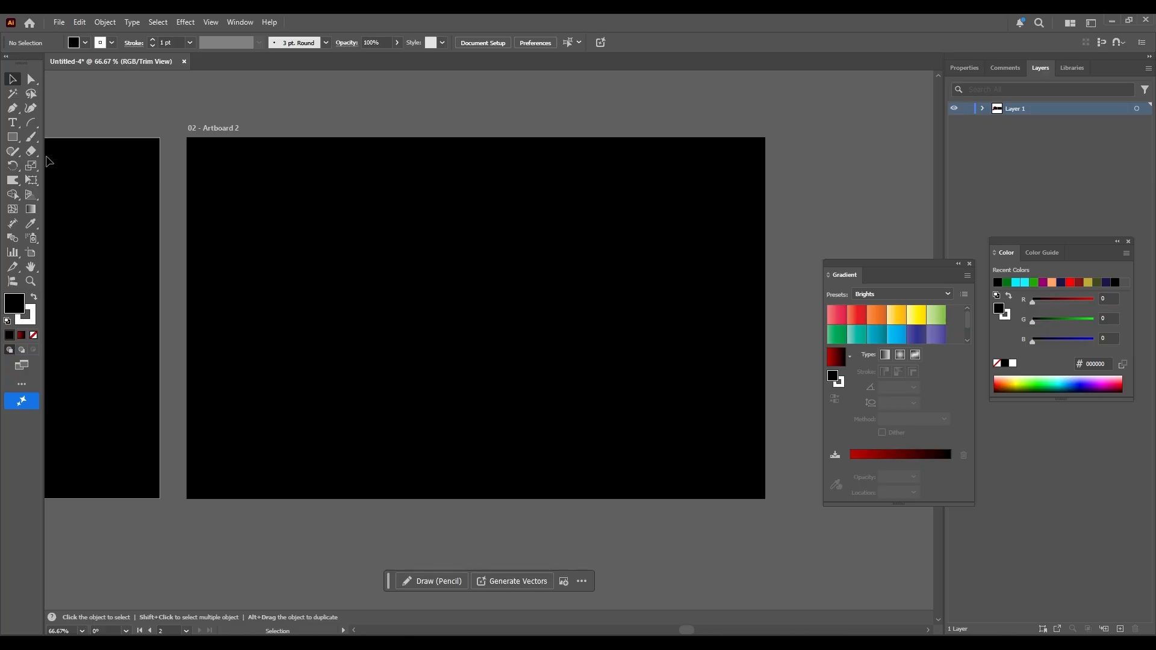
{"action": "left_click_drag", "start_coordinate": [13, 137], "coordinate": [61, 163]}
{"action": "left_click_drag", "start_coordinate": [245, 158], "coordinate": [296, 210]}
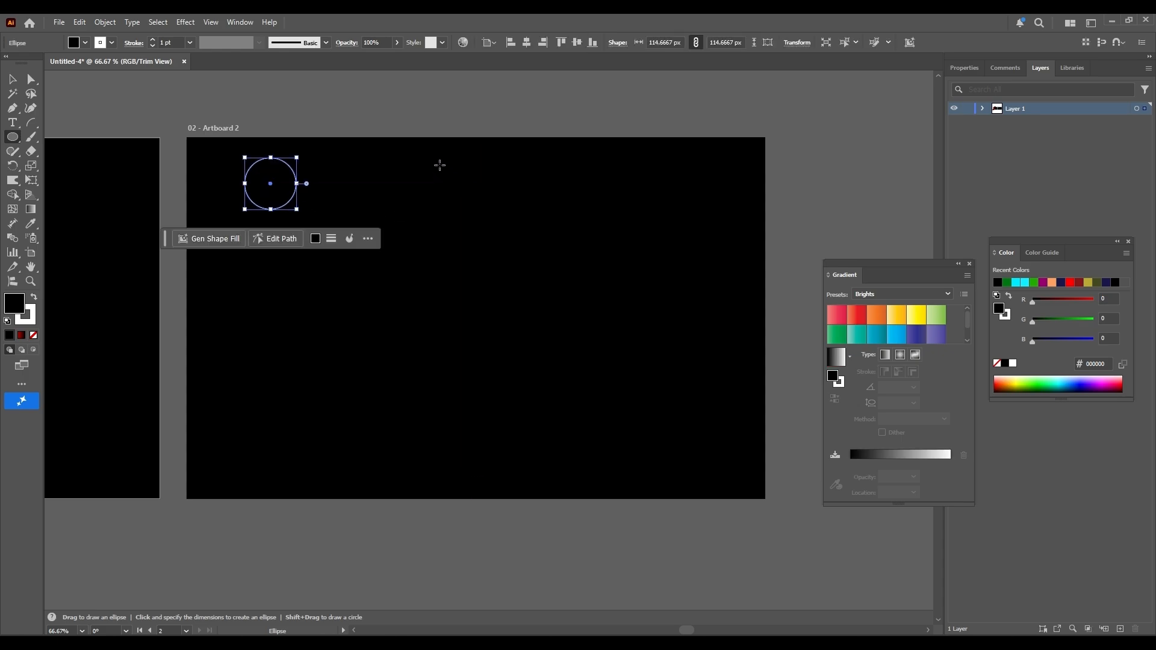
{"action": "left_click_drag", "start_coordinate": [431, 162], "coordinate": [485, 215]}
{"action": "left_click_drag", "start_coordinate": [634, 188], "coordinate": [697, 252]}
{"action": "left_click_drag", "start_coordinate": [672, 339], "coordinate": [739, 412]}
{"action": "left_click_drag", "start_coordinate": [471, 376], "coordinate": [550, 453]}
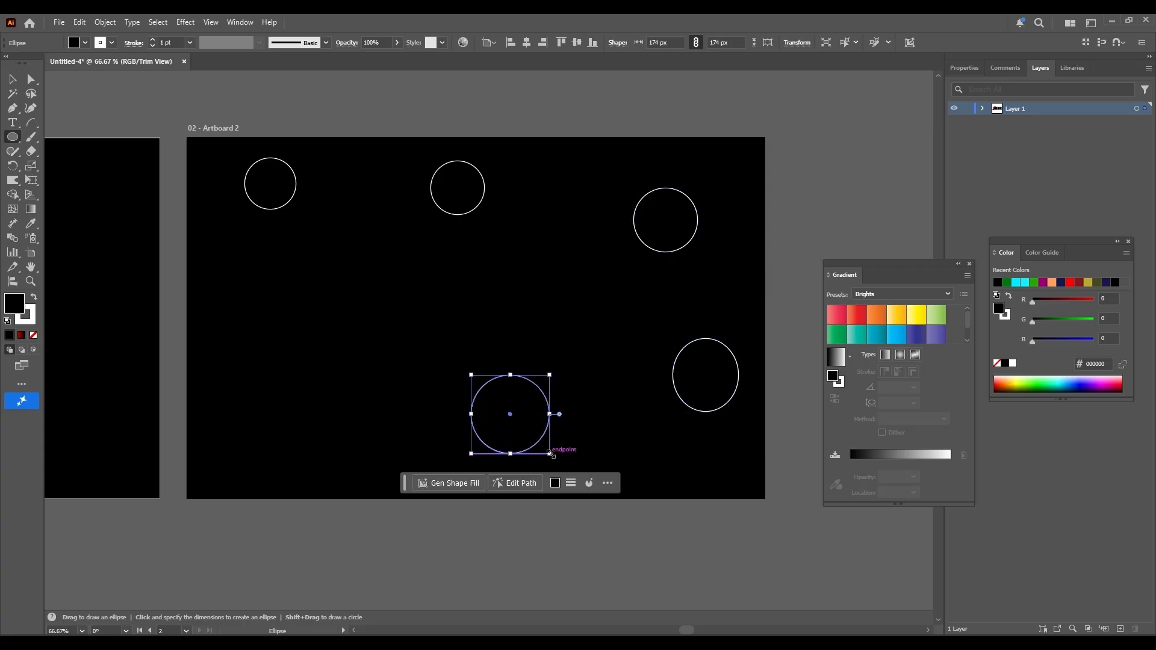
Step: Set the fill of all five circles to None, keeping their white strokes, and leave them deselected
{"action": "left_click", "coordinate": [10, 83]}
{"action": "left_click_drag", "start_coordinate": [699, 541], "coordinate": [259, 174]}
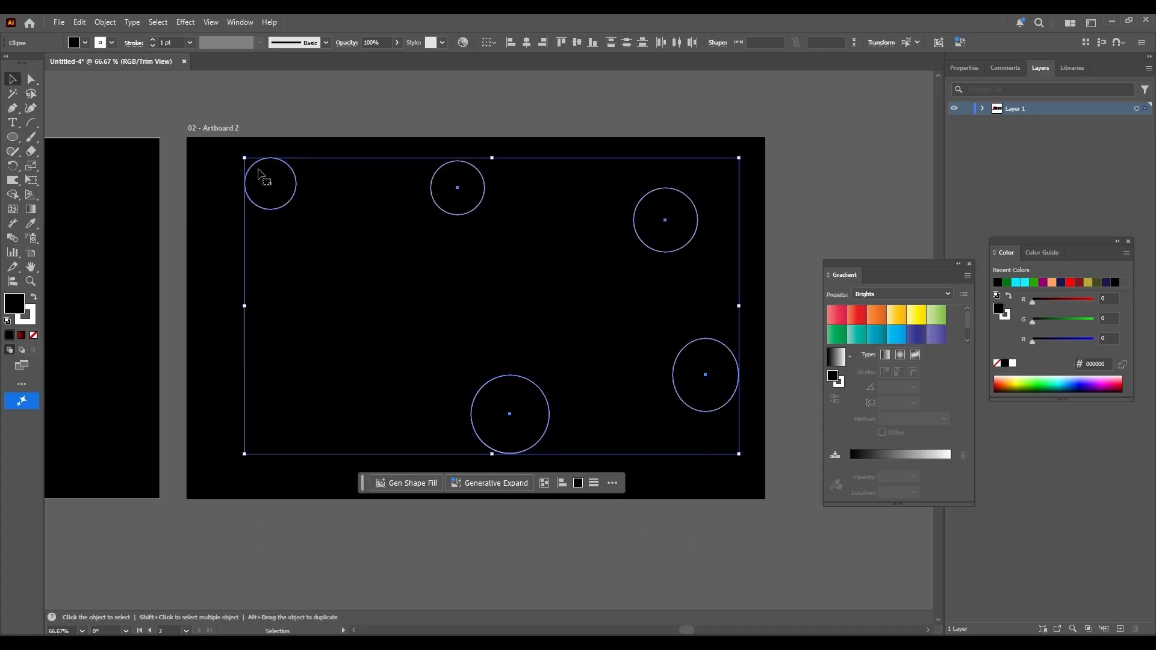
{"action": "left_click", "coordinate": [34, 335]}
{"action": "left_click", "coordinate": [291, 564]}
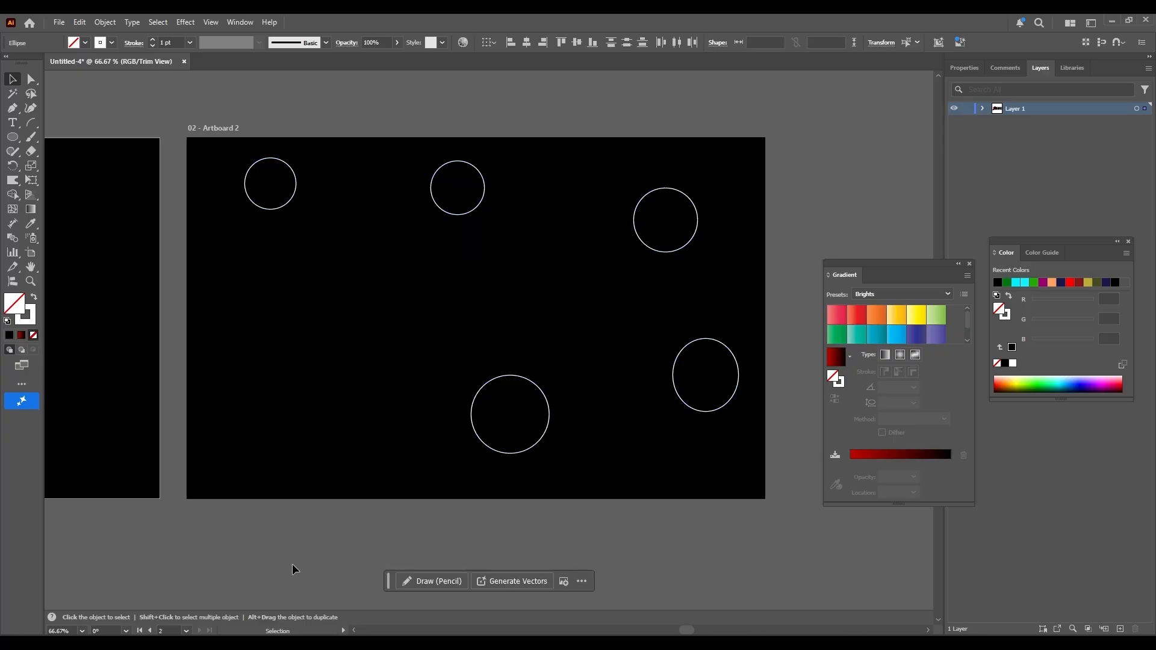
{"action": "left_click_drag", "start_coordinate": [665, 498], "coordinate": [232, 148]}
{"action": "left_click_drag", "start_coordinate": [739, 501], "coordinate": [263, 152]}
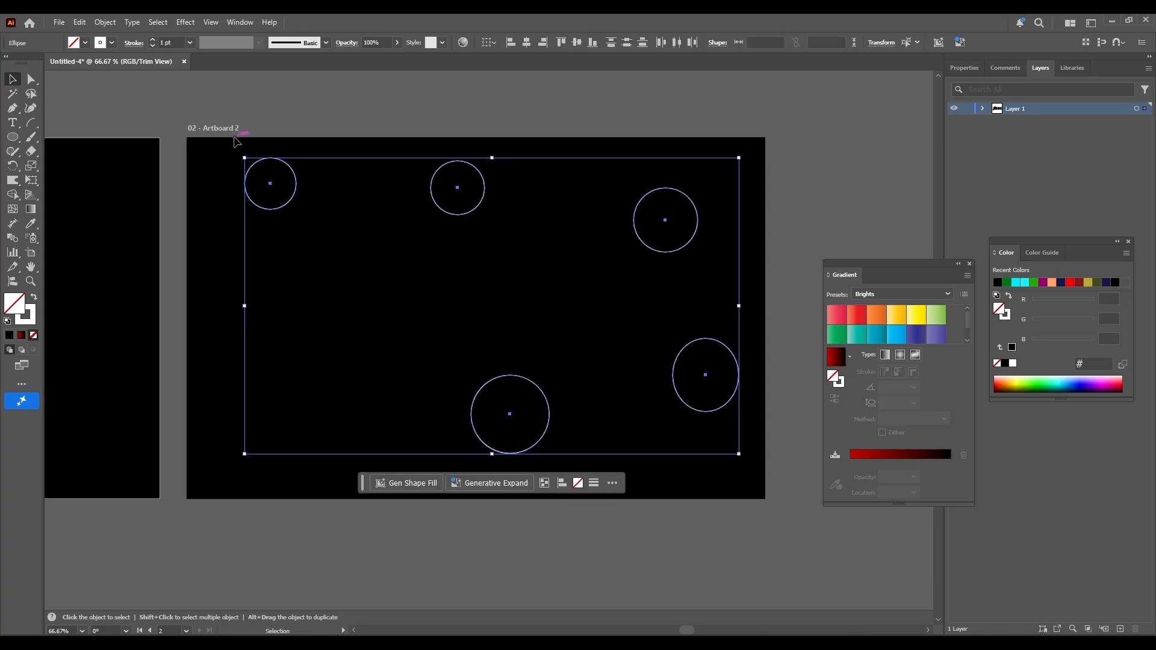
{"action": "left_click", "coordinate": [345, 504]}
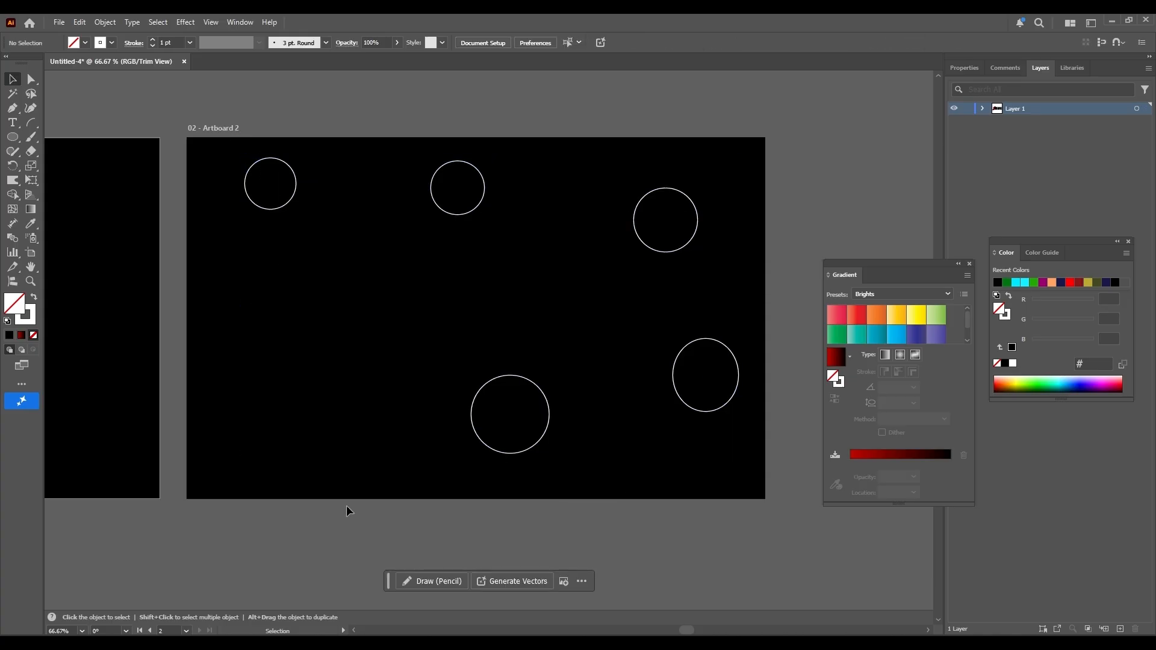
Step: Fill the upper-left circle with the pink Brights gradient preset and the upper-middle circle with the red one
{"action": "left_click", "coordinate": [281, 207]}
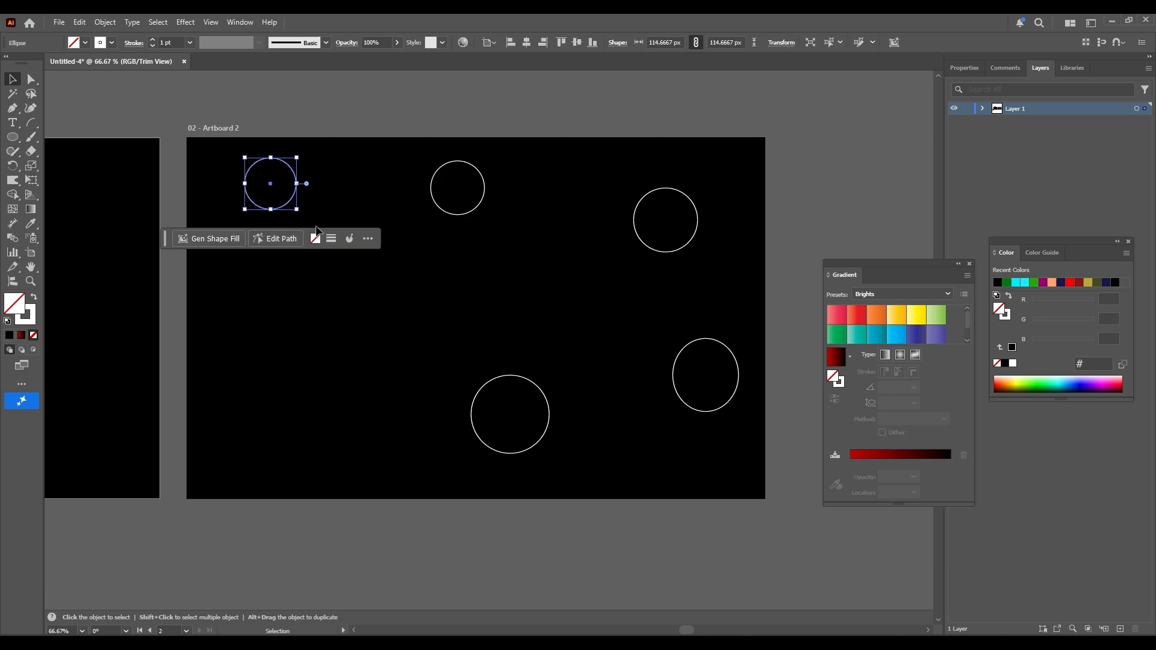
{"action": "left_click", "coordinate": [837, 316]}
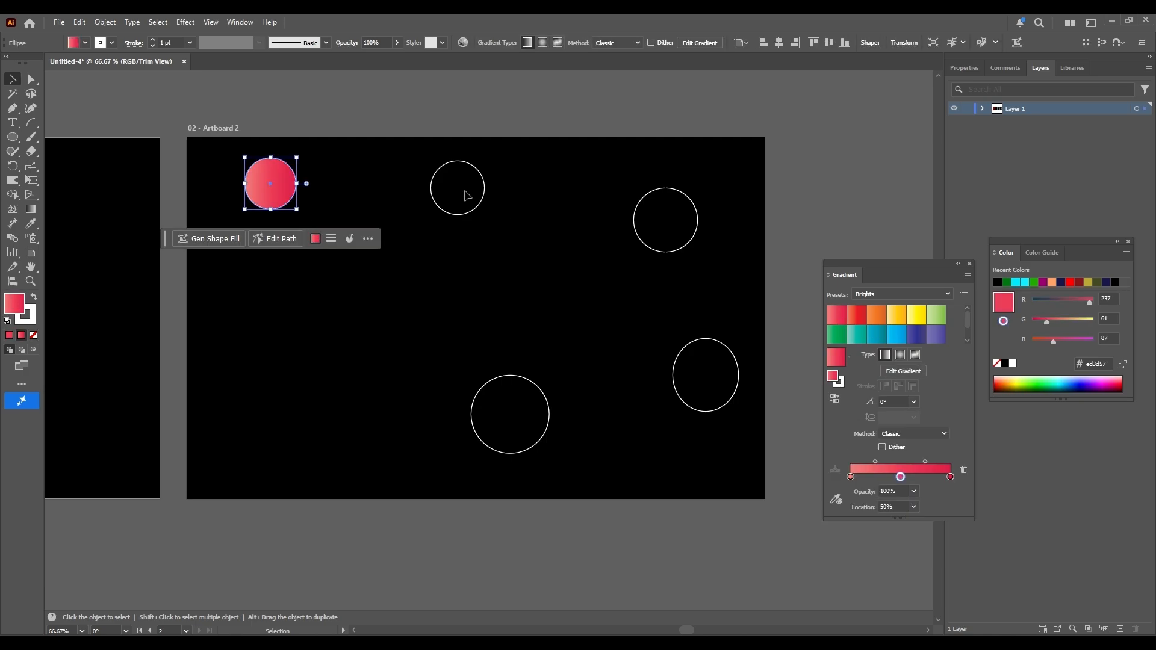
{"action": "left_click", "coordinate": [467, 195]}
{"action": "left_click", "coordinate": [477, 207]}
{"action": "left_click", "coordinate": [856, 314]}
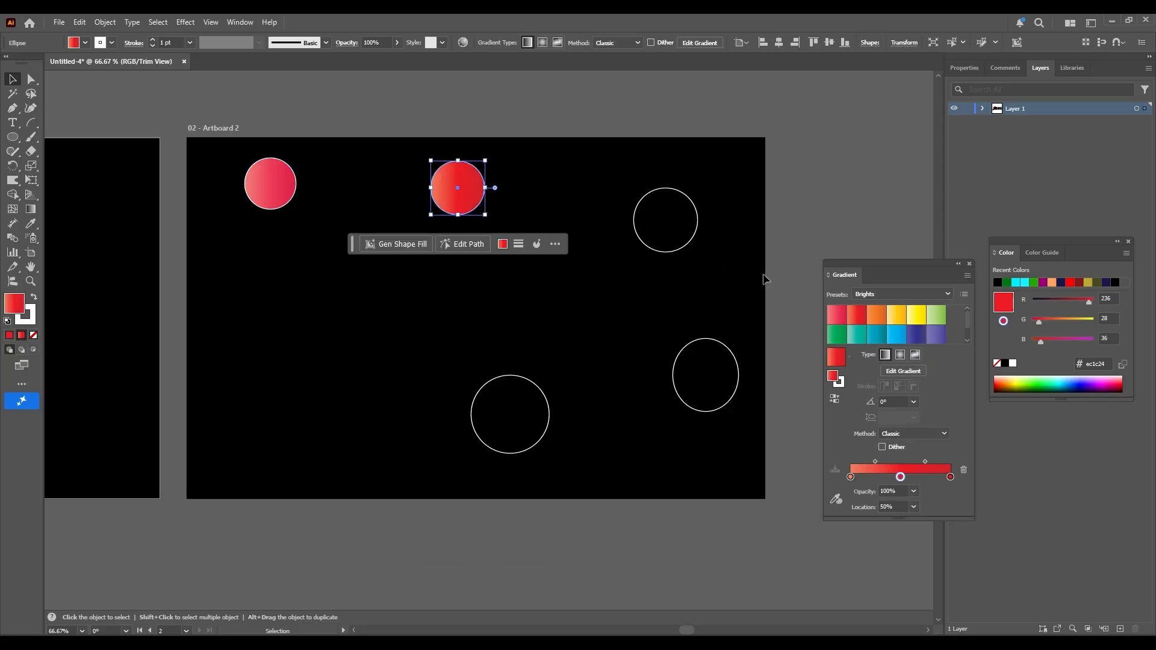
Step: Fill the upper-right circle with the yellow Brights gradient, the lower-right one with light blue and the lower-middle one with indigo
{"action": "left_click", "coordinate": [685, 245]}
{"action": "left_click", "coordinate": [916, 317]}
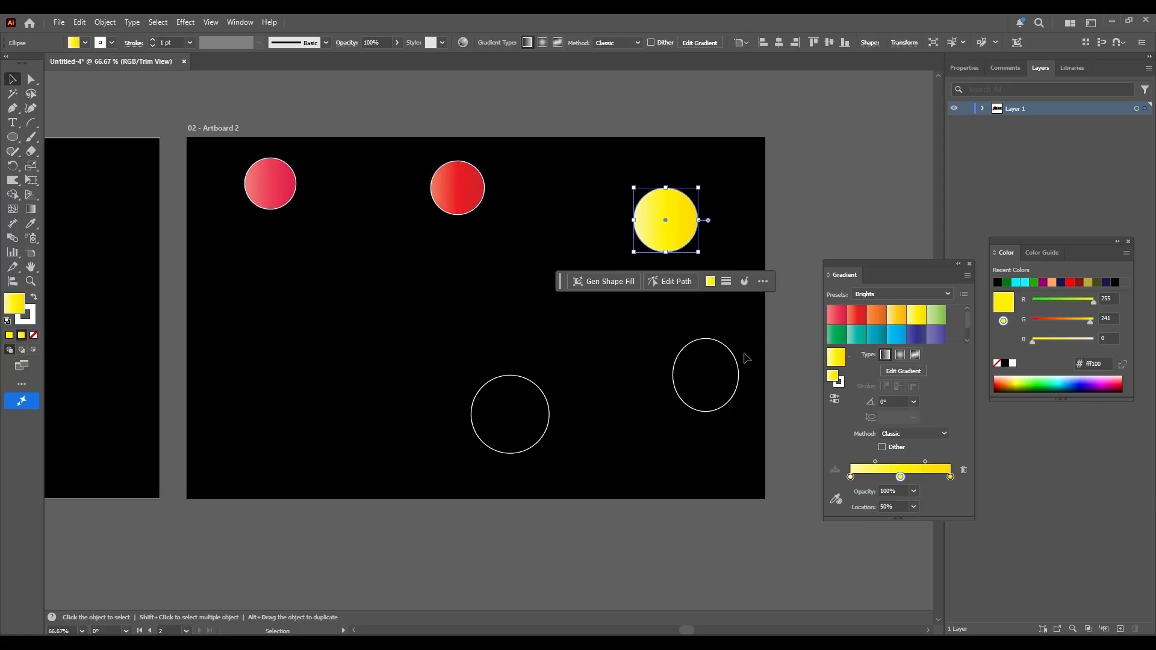
{"action": "left_click", "coordinate": [738, 376]}
{"action": "left_click", "coordinate": [897, 335]}
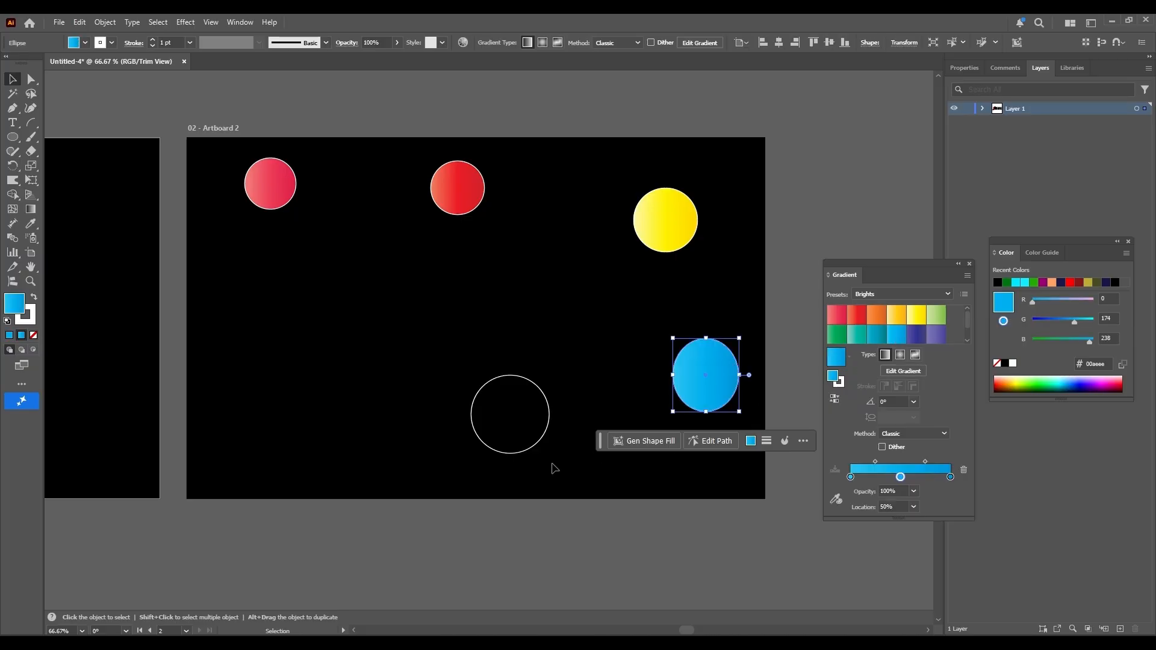
{"action": "left_click", "coordinate": [536, 445]}
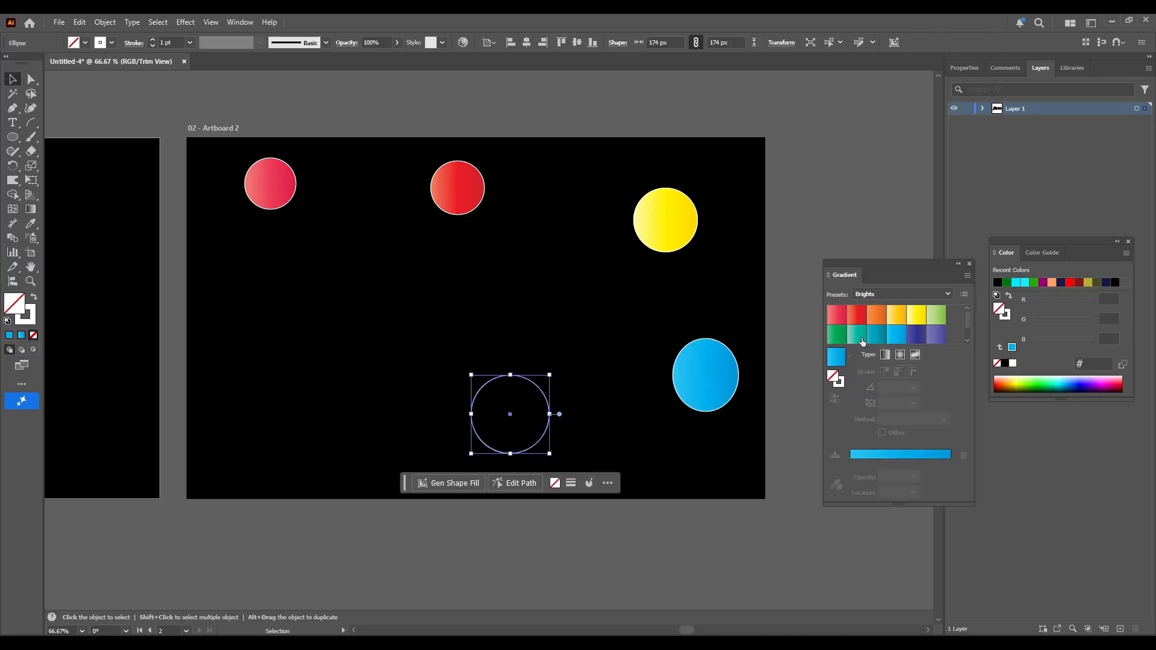
{"action": "left_click", "coordinate": [913, 338]}
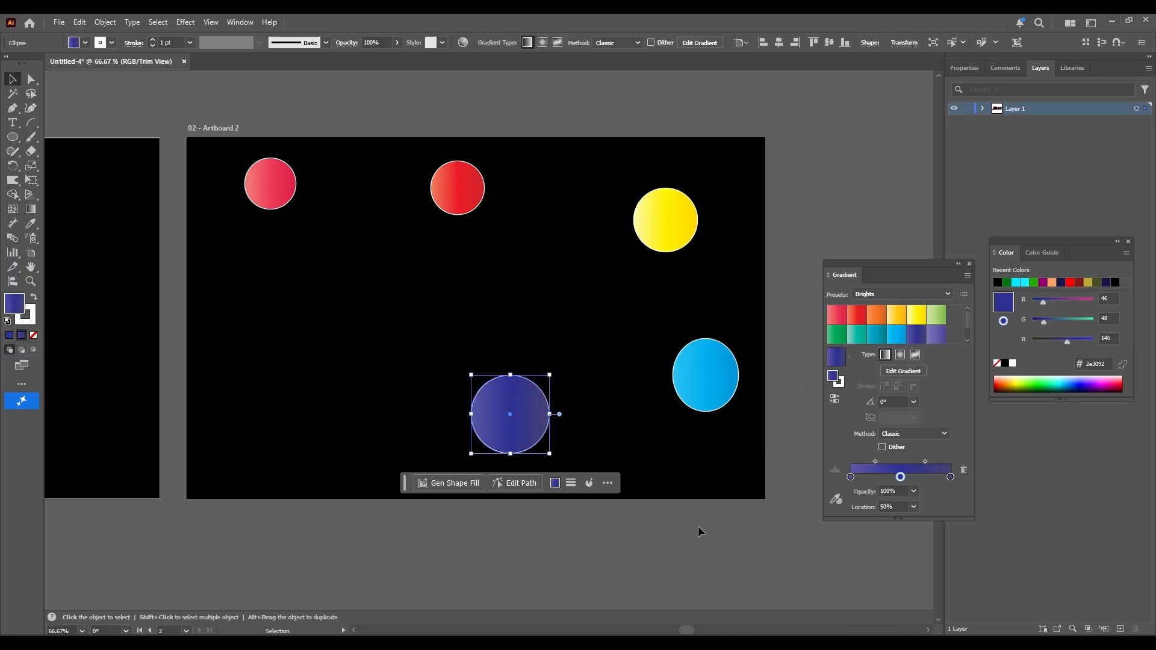
Step: Select all five gradient circles on Artboard 2 and make a blend from them
{"action": "left_click_drag", "start_coordinate": [699, 521], "coordinate": [281, 149]}
{"action": "left_click", "coordinate": [104, 22]}
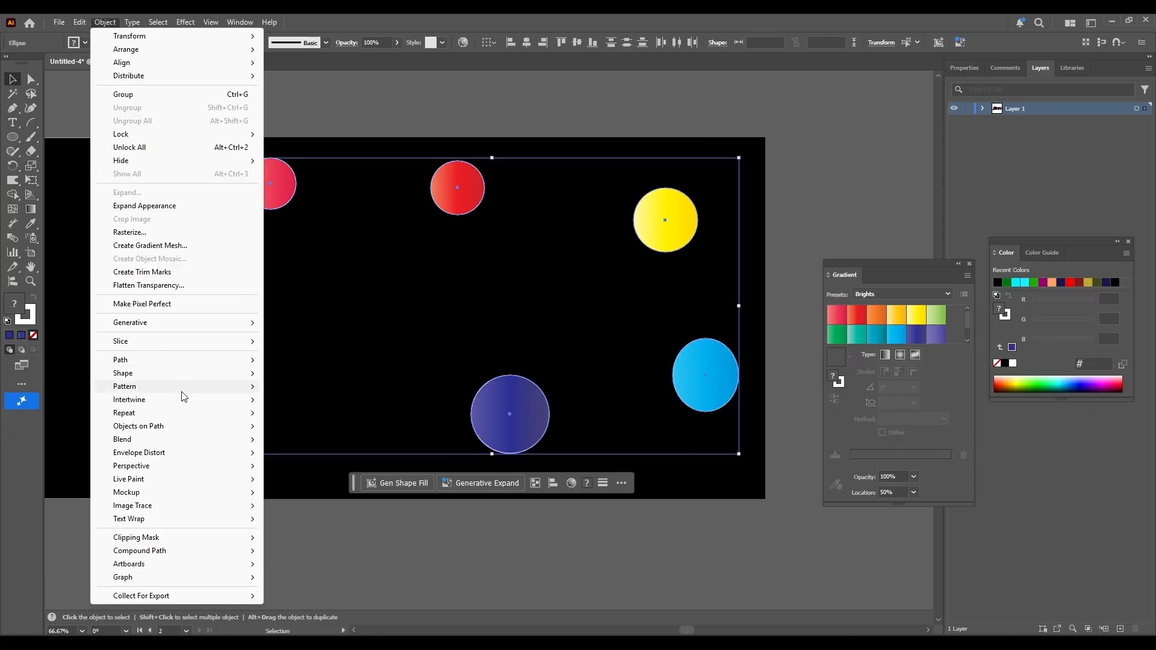
{"action": "mouse_move", "coordinate": [178, 442]}
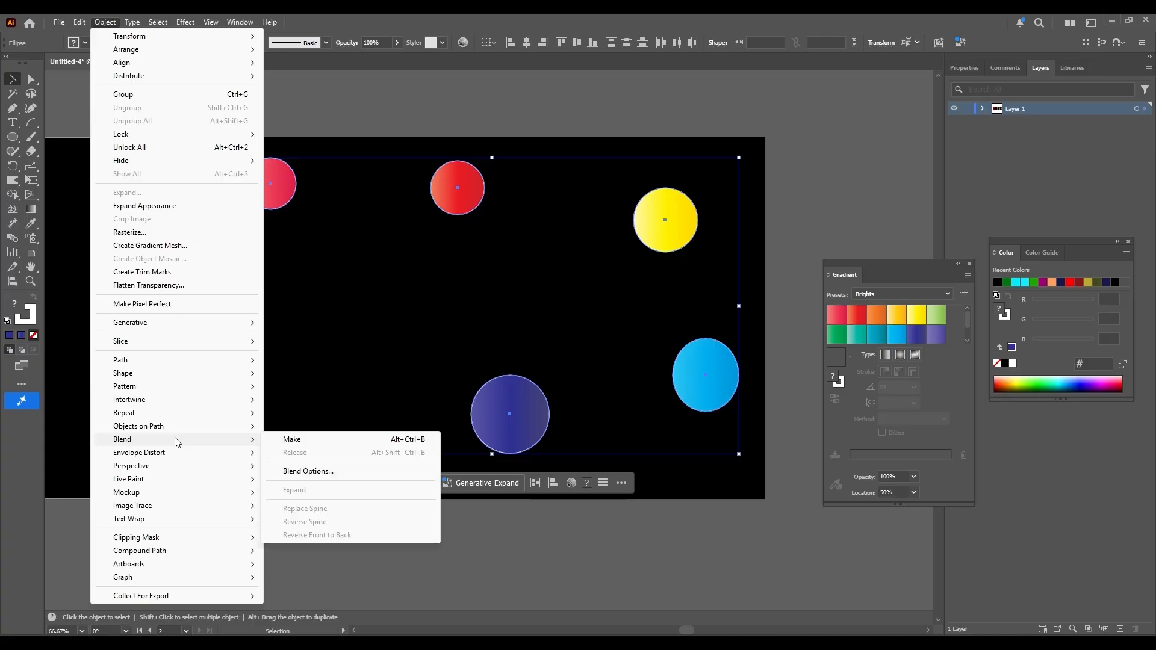
{"action": "left_click", "coordinate": [292, 439]}
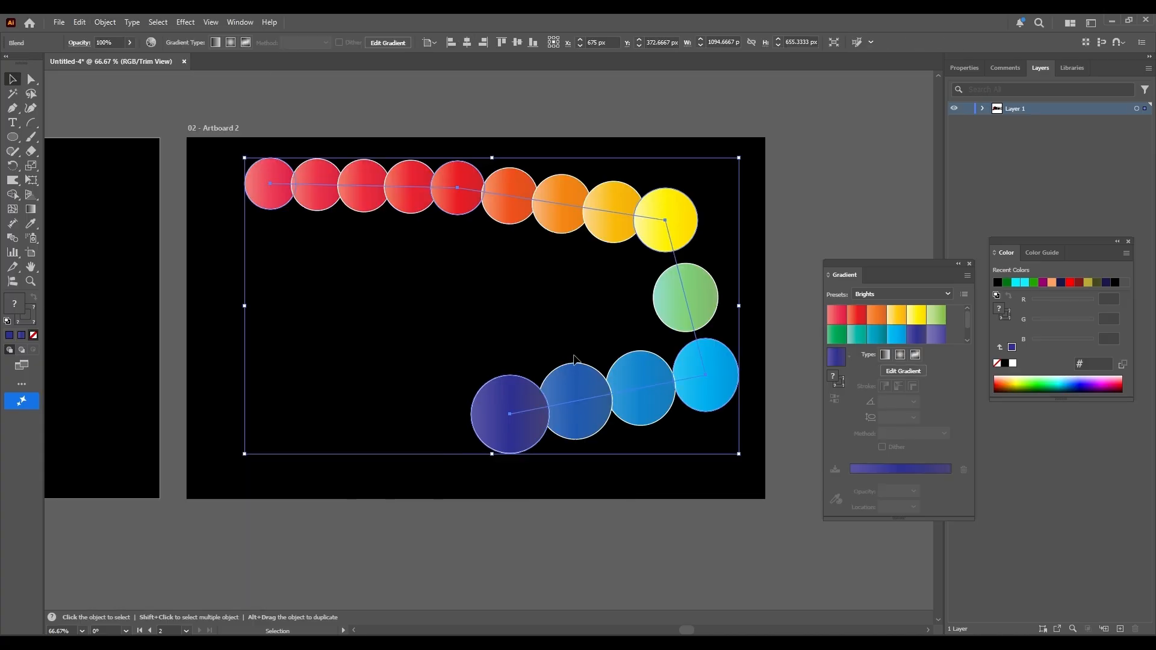
Step: Set the circle blend's spacing to Specified Steps with 300 steps
{"action": "left_click", "coordinate": [105, 22]}
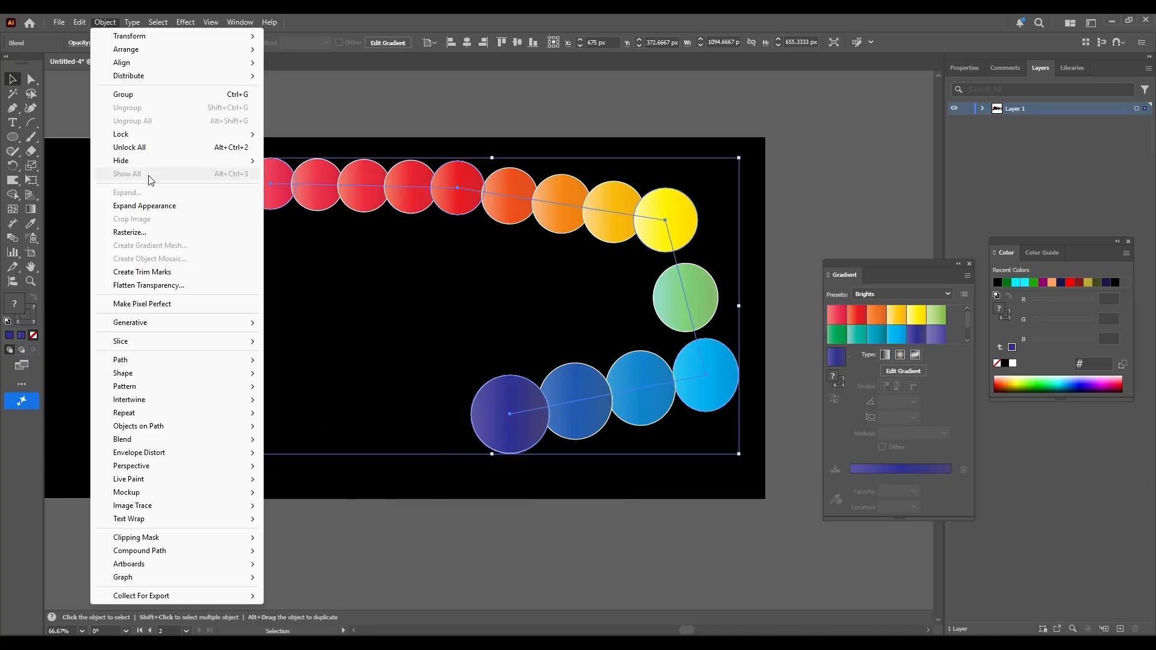
{"action": "mouse_move", "coordinate": [150, 444]}
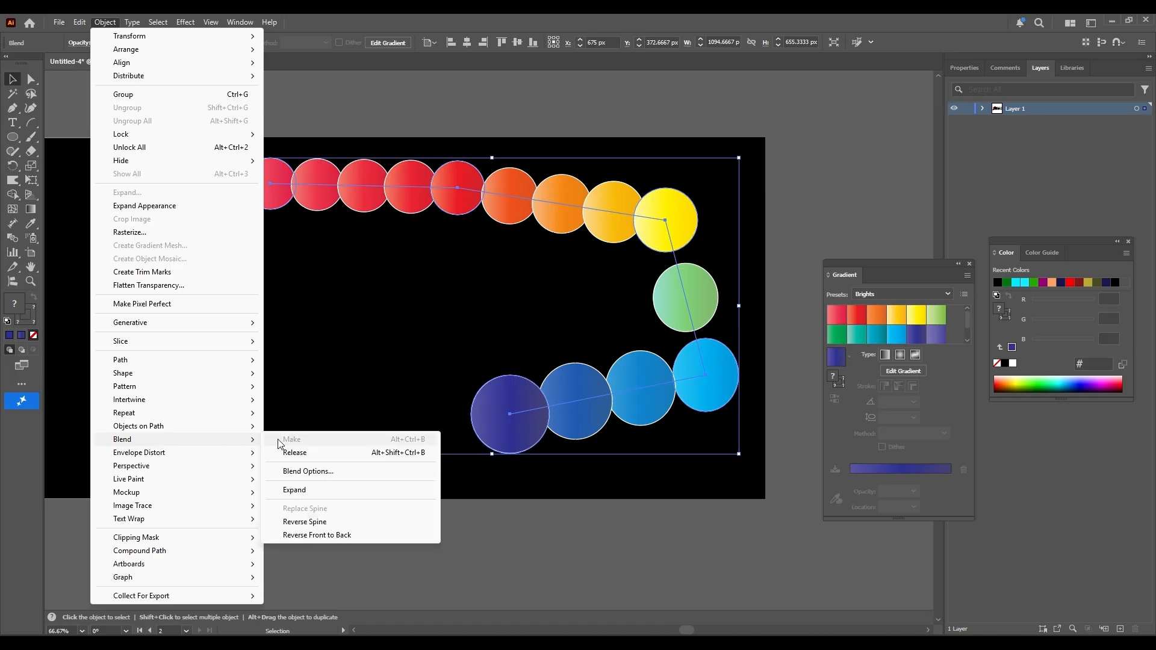
{"action": "left_click", "coordinate": [326, 478]}
{"action": "left_click", "coordinate": [544, 283]}
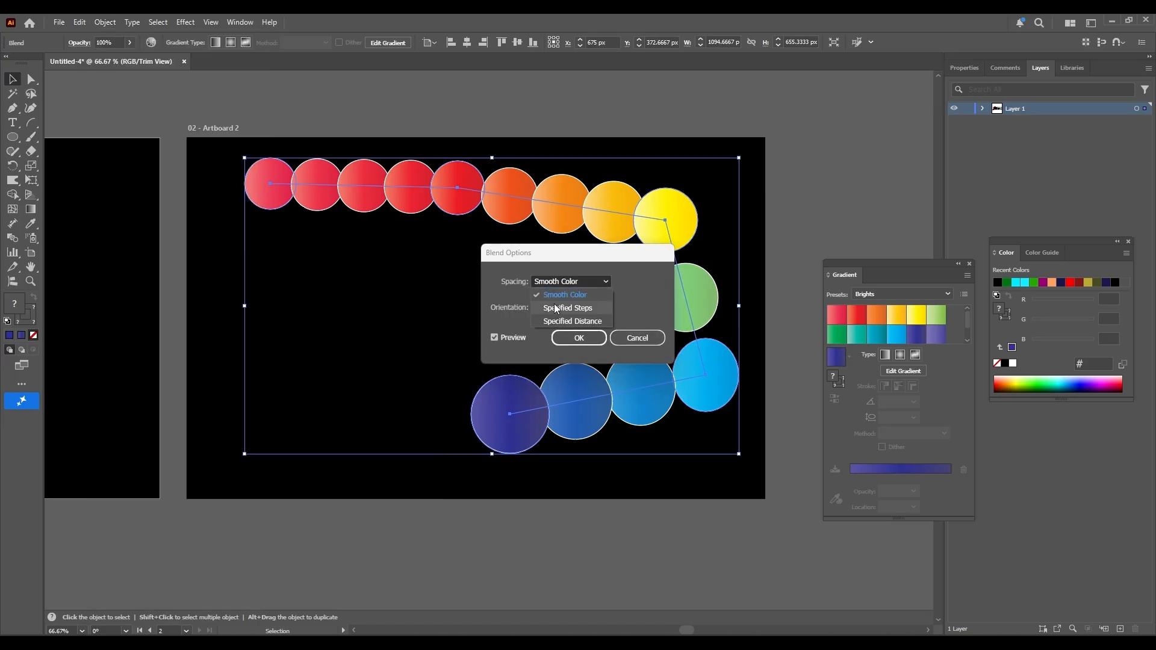
{"action": "left_click", "coordinate": [573, 310]}
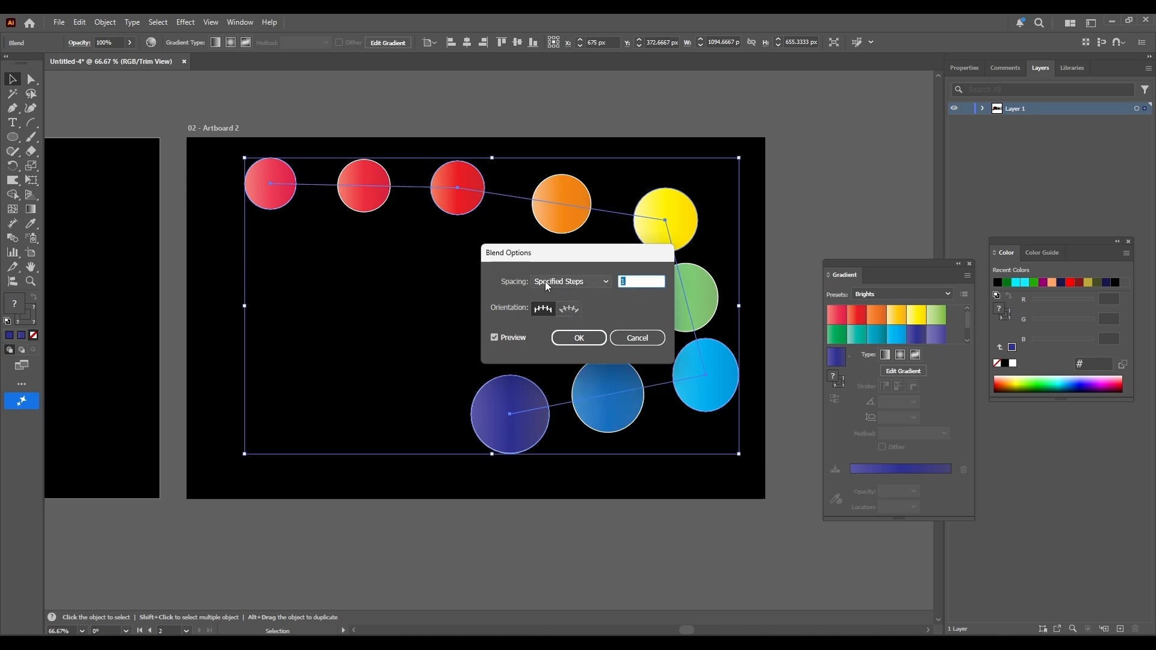
{"action": "type", "text": "300"}
{"action": "key", "text": "Return"}
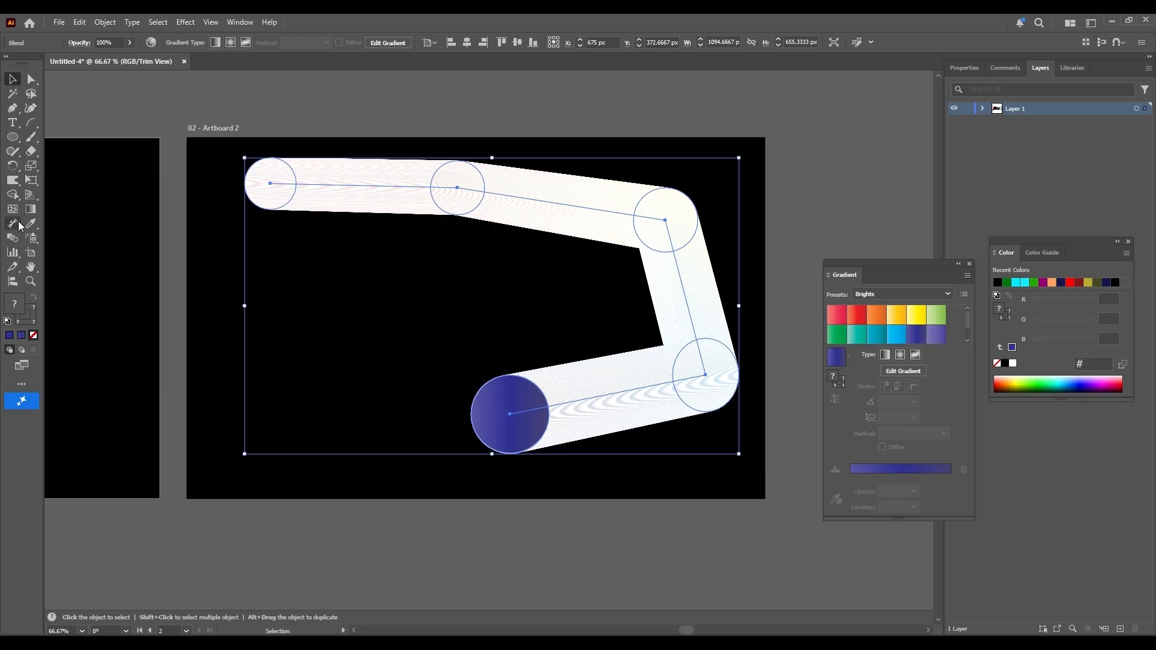
Step: Reduce the circle blend's specified steps to 50
{"action": "double_click", "coordinate": [14, 239]}
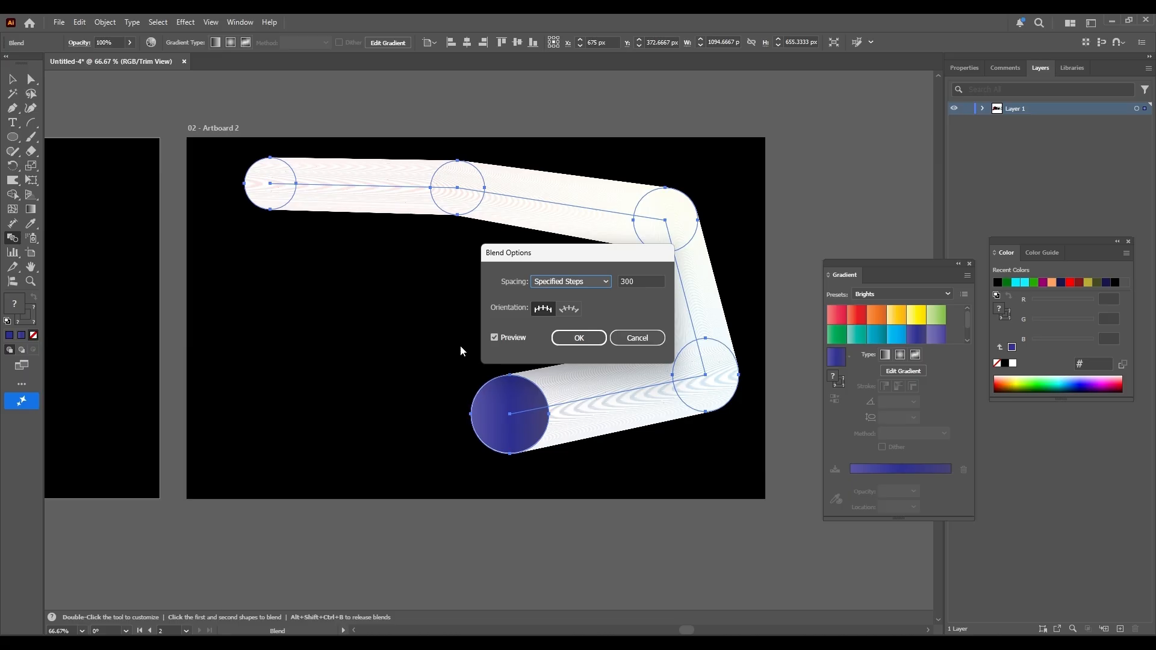
{"action": "key", "text": "Tab"}
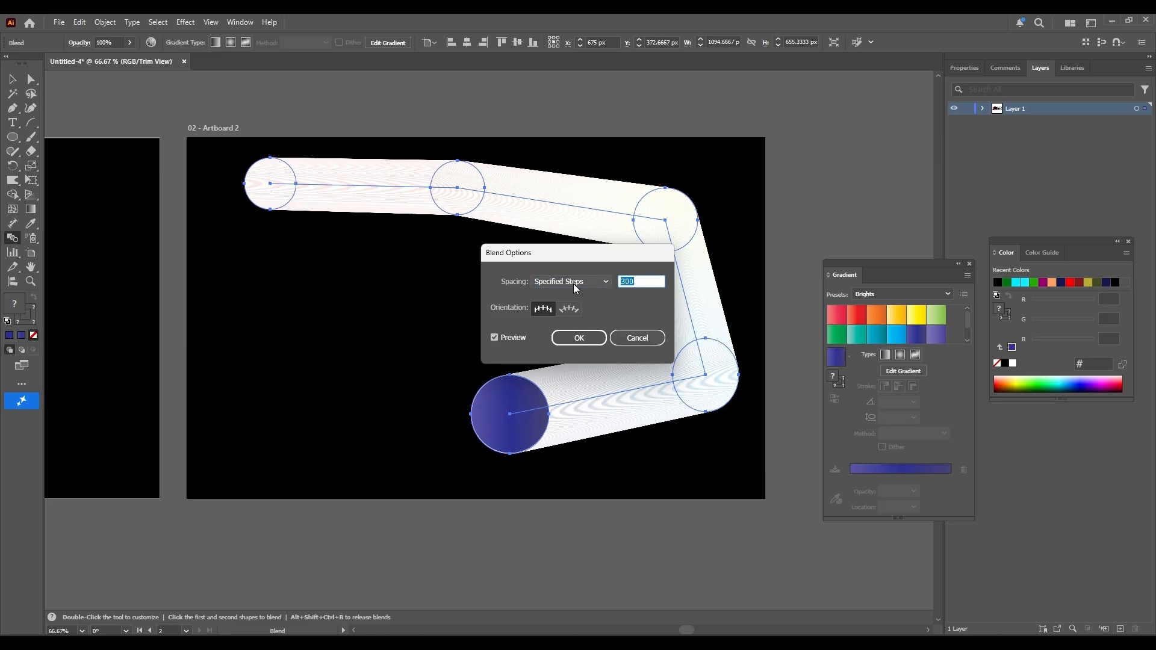
{"action": "type", "text": "50"}
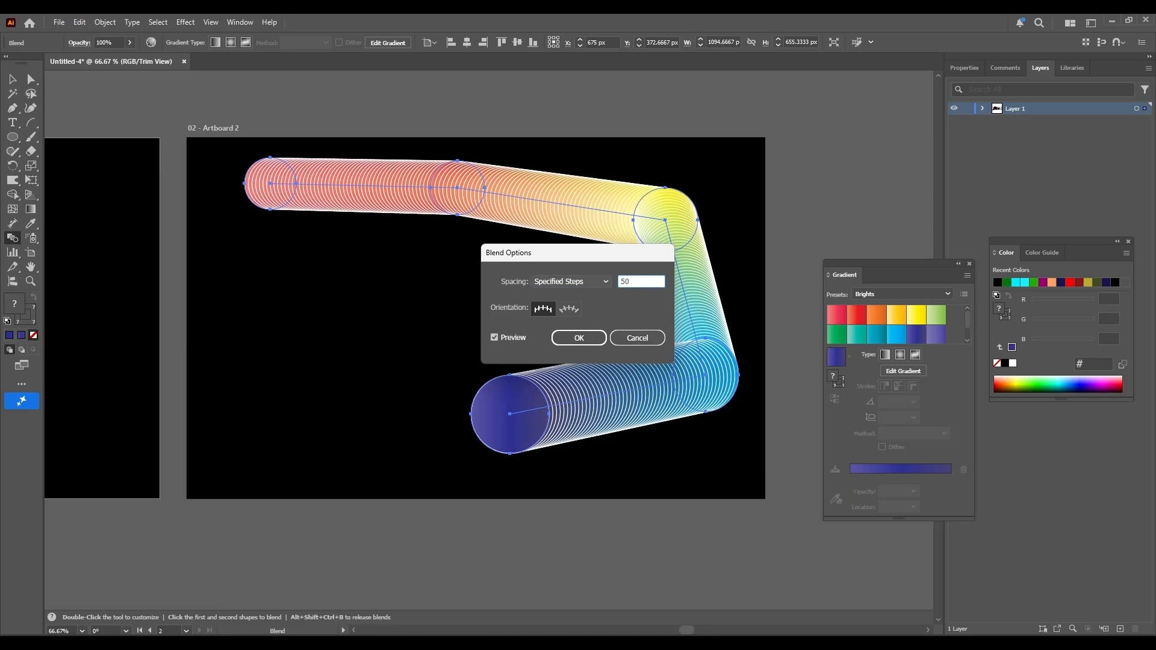
{"action": "key", "text": "Return"}
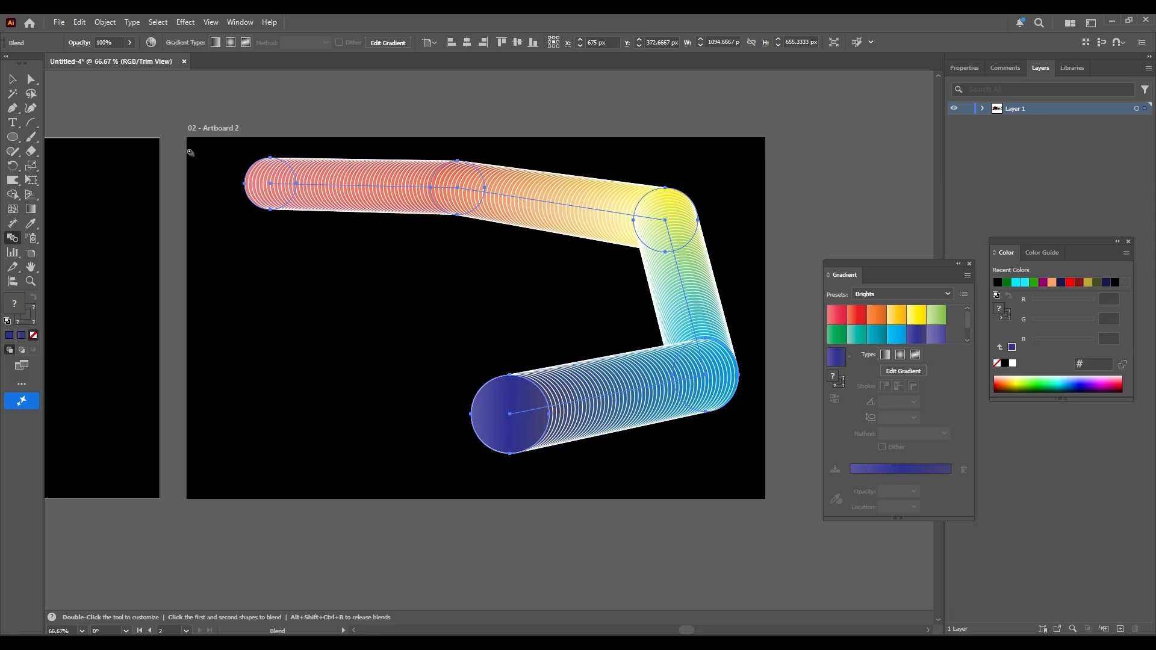
Step: Move the circle blend down so it mostly hangs below the lower edge of Artboard 2
{"action": "left_click", "coordinate": [8, 80]}
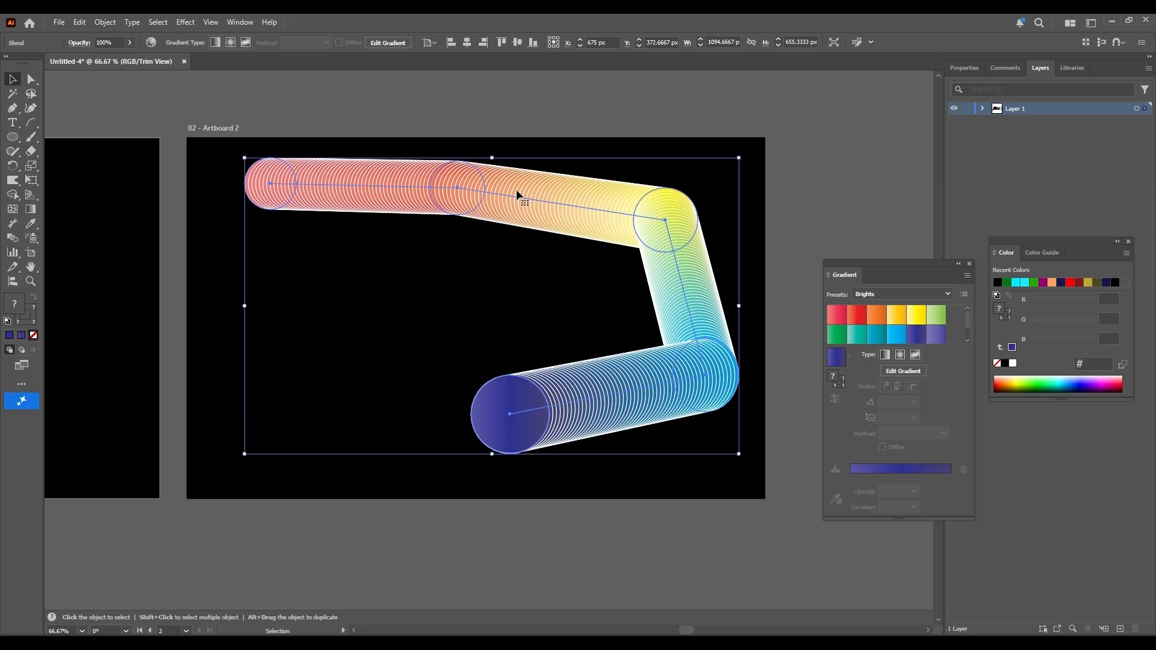
{"action": "left_click_drag", "start_coordinate": [515, 189], "coordinate": [668, 410]}
{"action": "left_click_drag", "start_coordinate": [795, 440], "coordinate": [490, 497]}
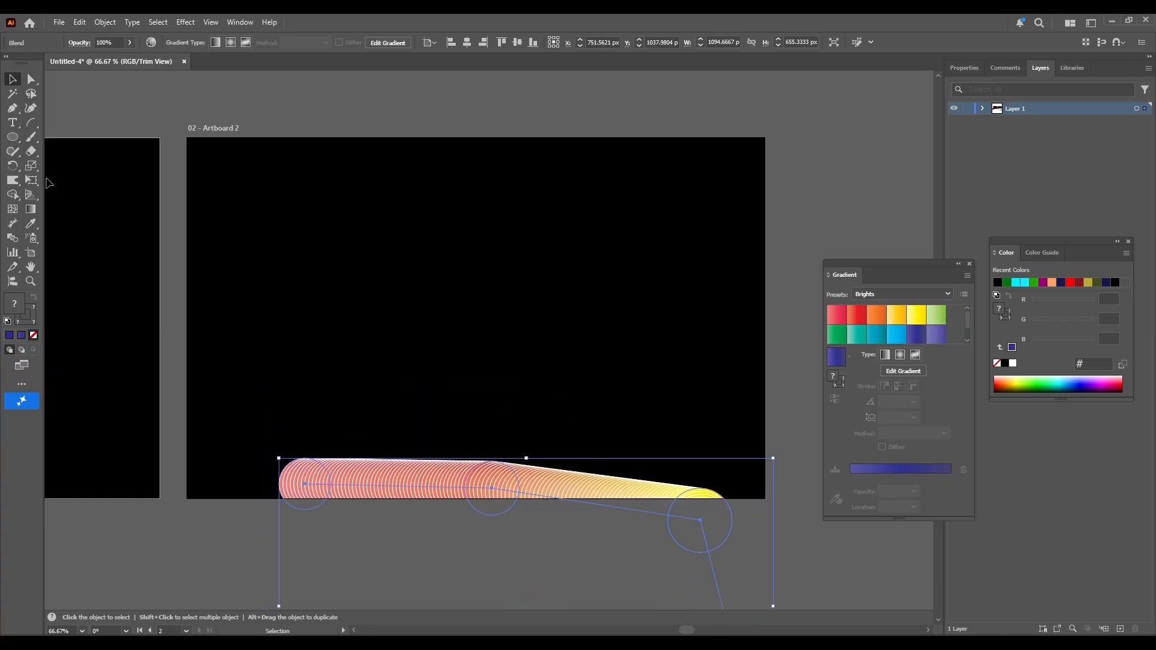
Step: Draw a spiral about 536 px wide and 547 px high in the middle of Artboard 2
{"action": "left_click_drag", "start_coordinate": [29, 123], "coordinate": [40, 132]}
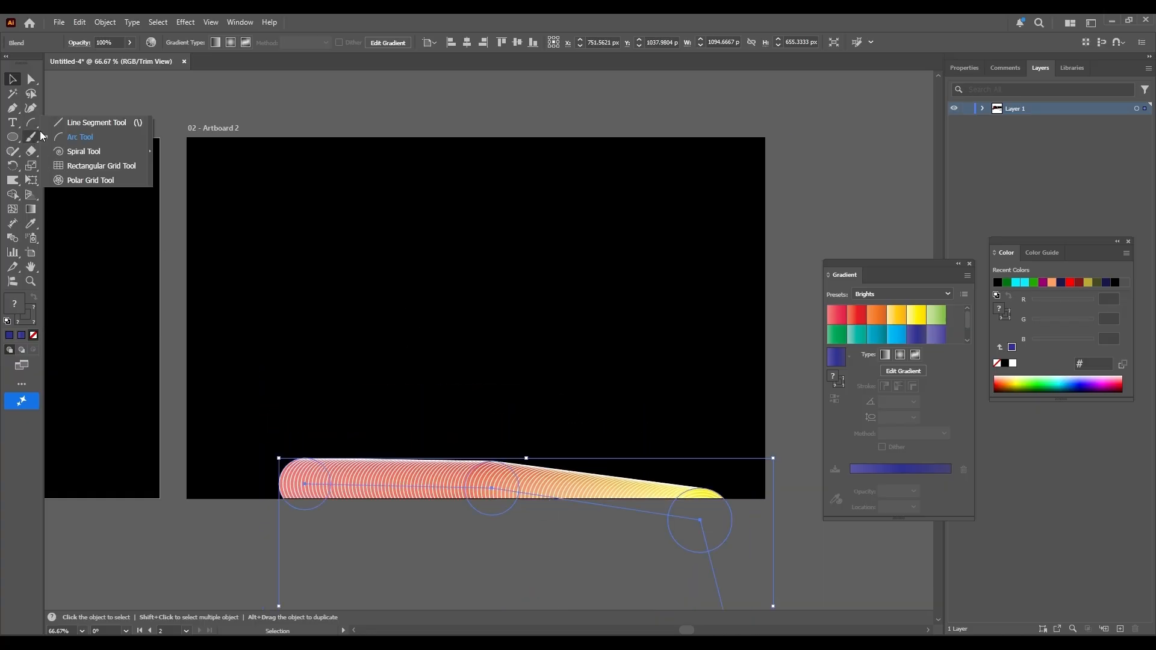
{"action": "left_click", "coordinate": [92, 153]}
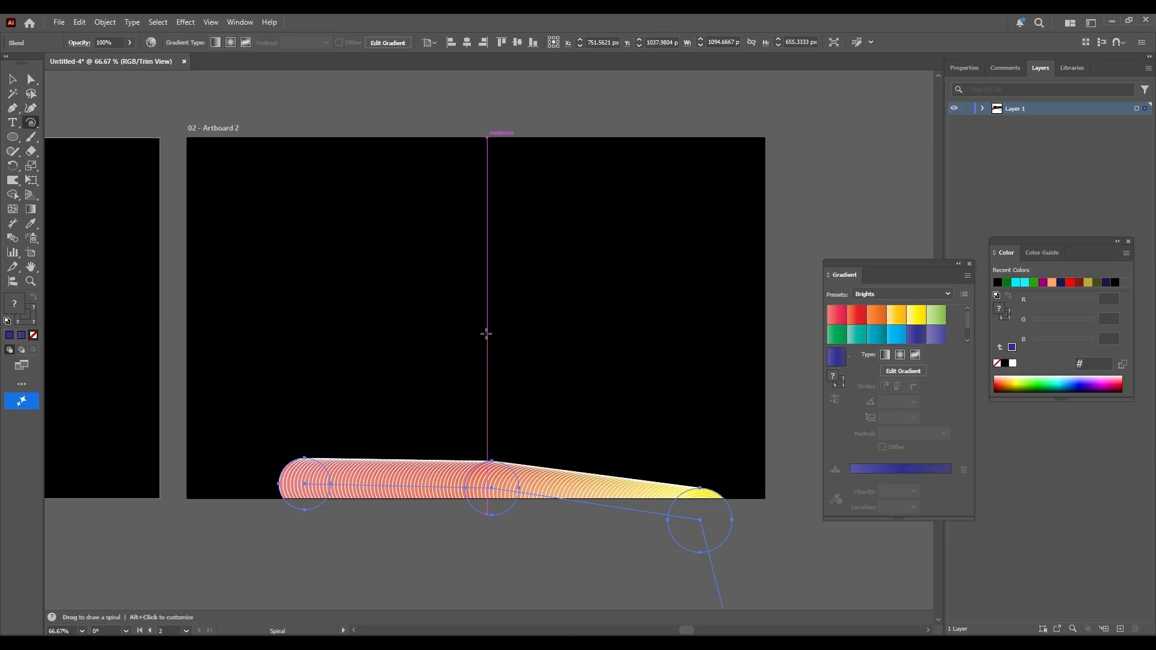
{"action": "left_click_drag", "start_coordinate": [487, 334], "coordinate": [382, 209]}
{"action": "left_click", "coordinate": [12, 79]}
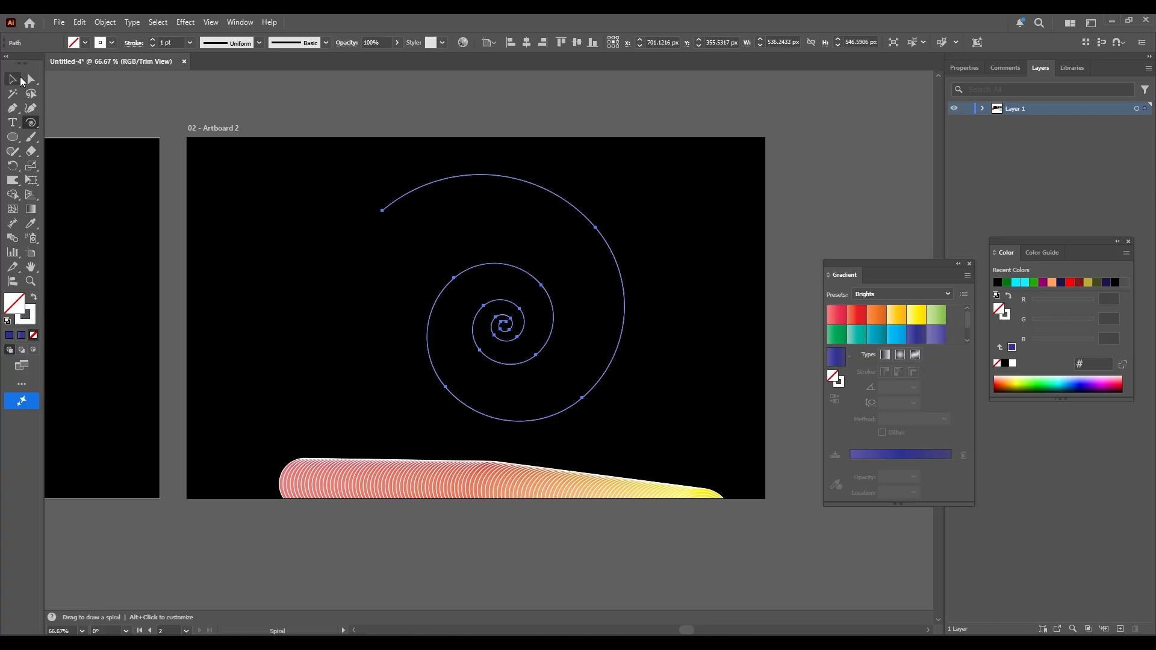
Step: Select the spiral together with the circle blend and replace the blend's spine with the spiral
{"action": "left_click_drag", "start_coordinate": [834, 591], "coordinate": [316, 213]}
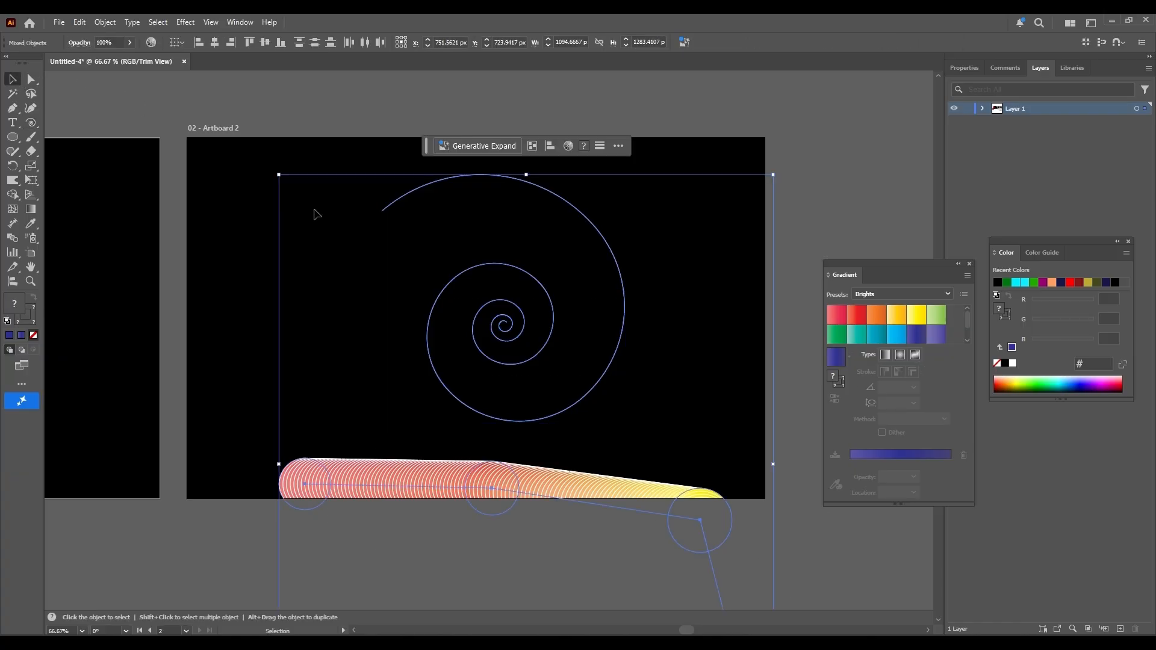
{"action": "left_click", "coordinate": [105, 22]}
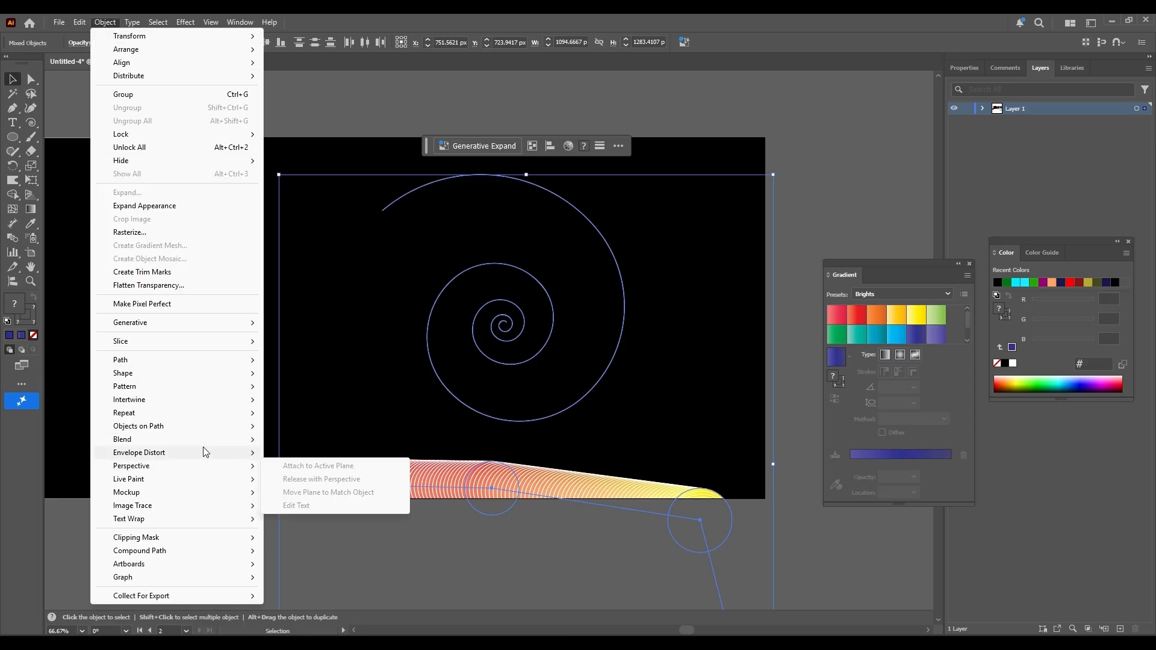
{"action": "mouse_move", "coordinate": [210, 442]}
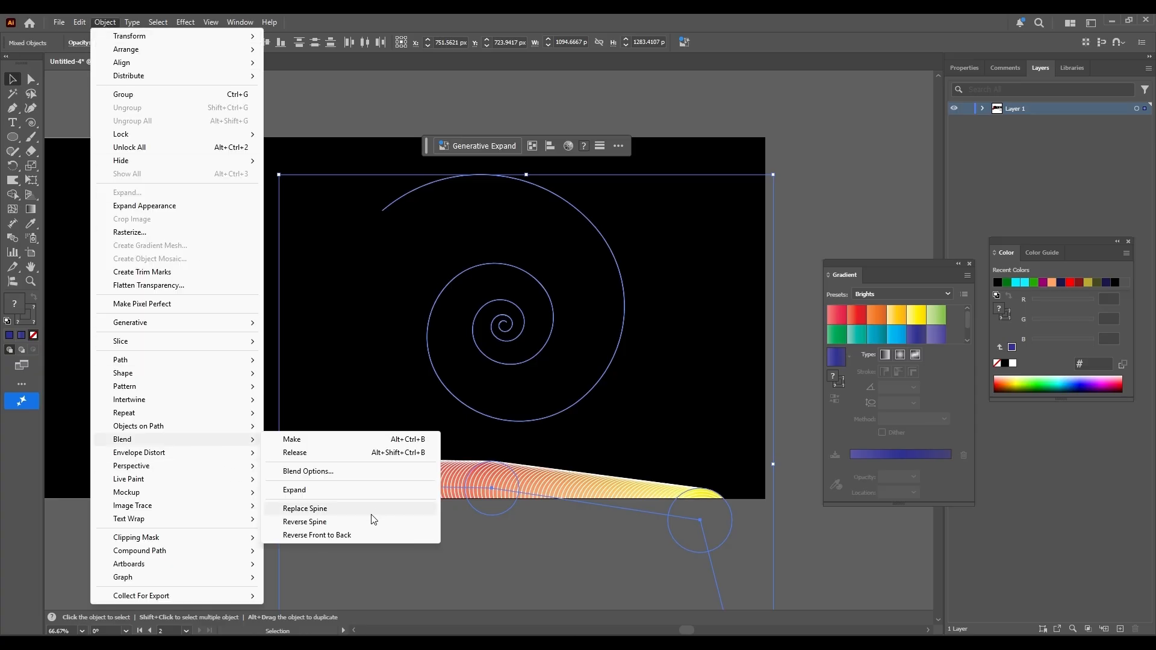
{"action": "left_click", "coordinate": [334, 513]}
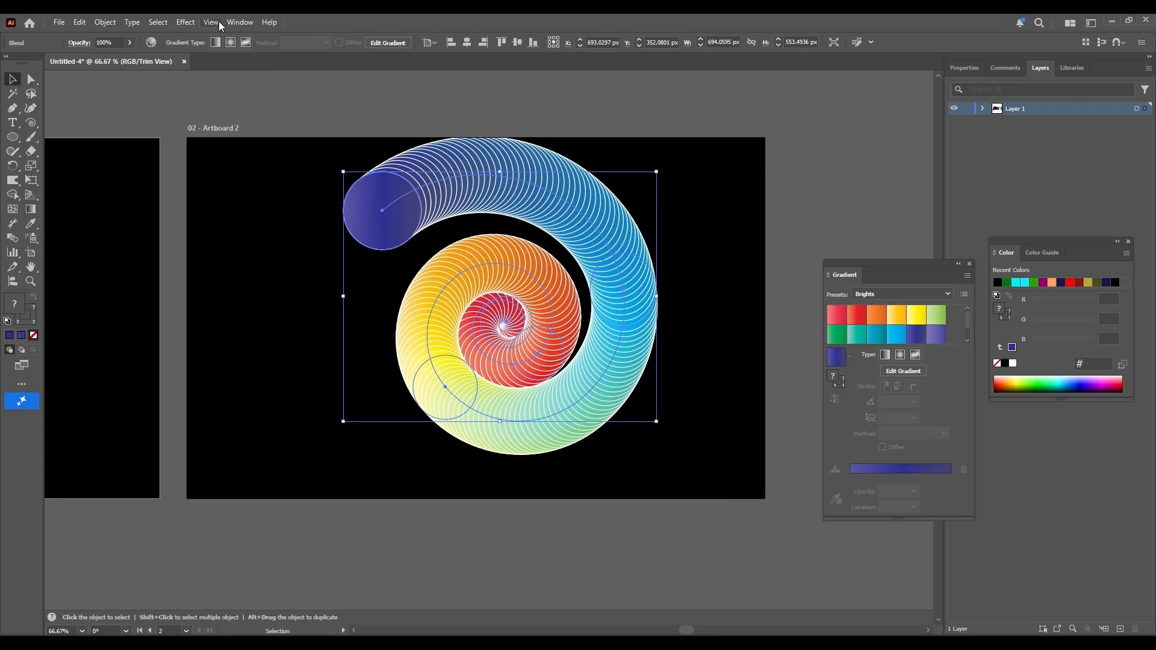
Step: Add a Roughen effect to the spiral blend with preview on and a relative size of 27%
{"action": "left_click", "coordinate": [192, 22]}
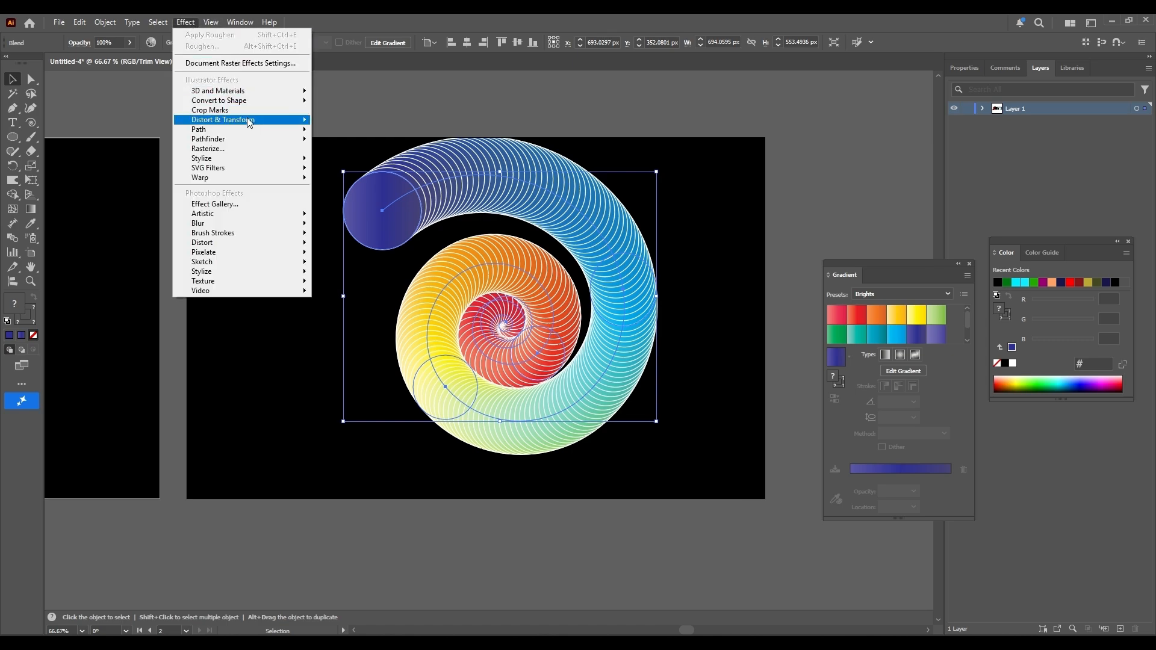
{"action": "mouse_move", "coordinate": [263, 126]}
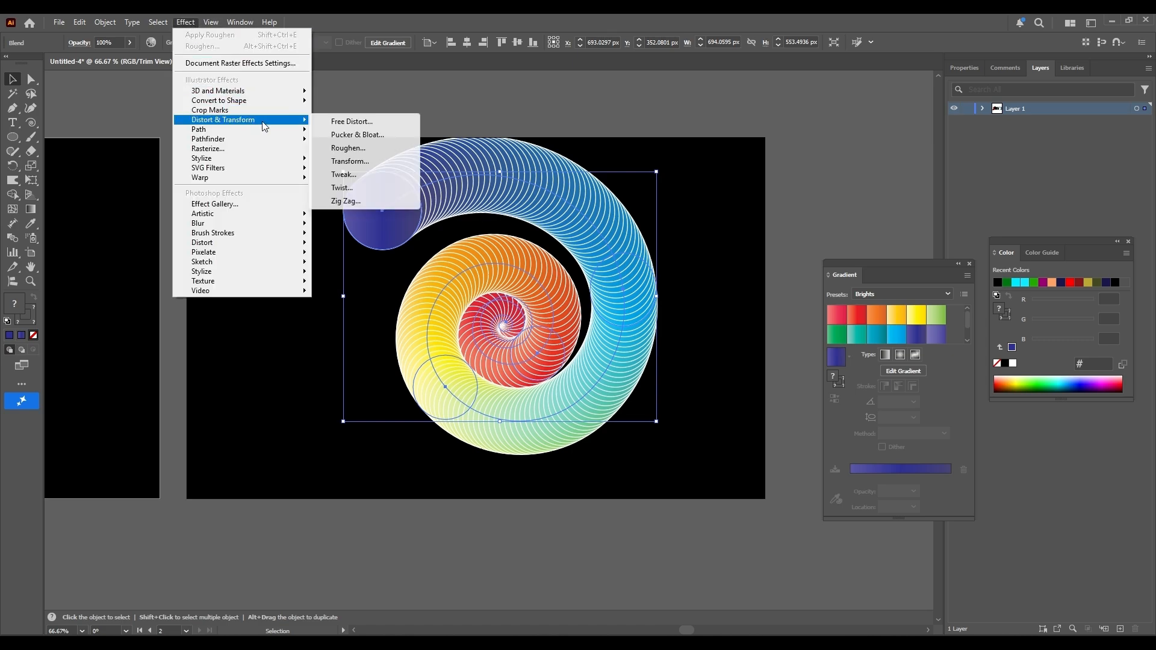
{"action": "left_click", "coordinate": [378, 148]}
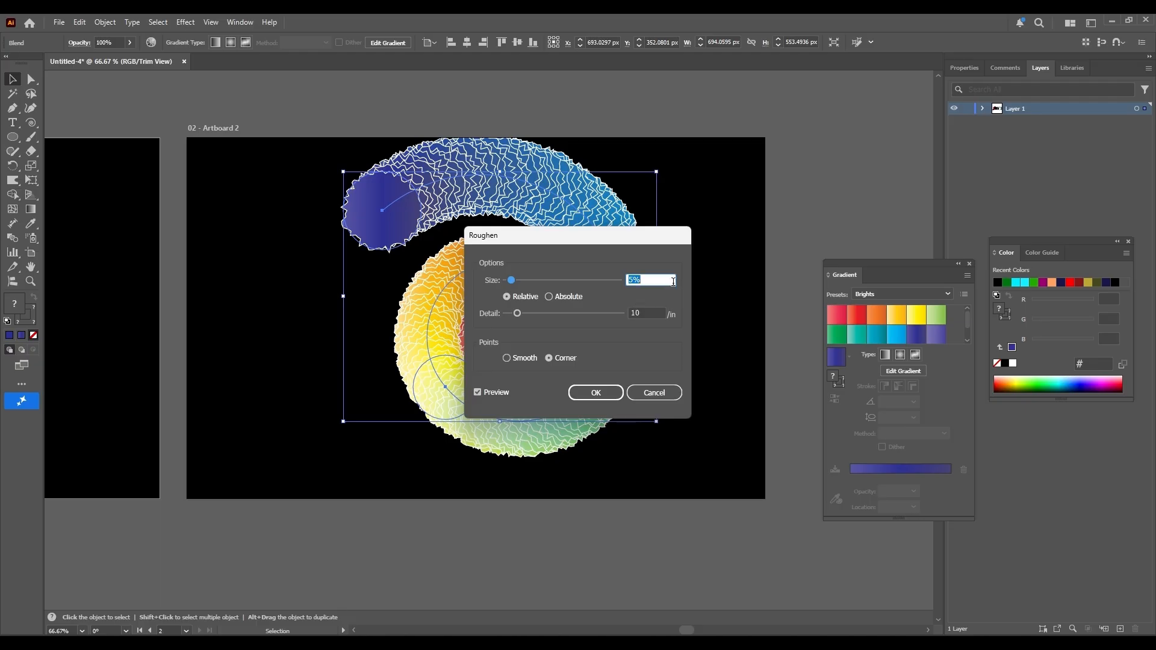
{"action": "left_click", "coordinate": [566, 280]}
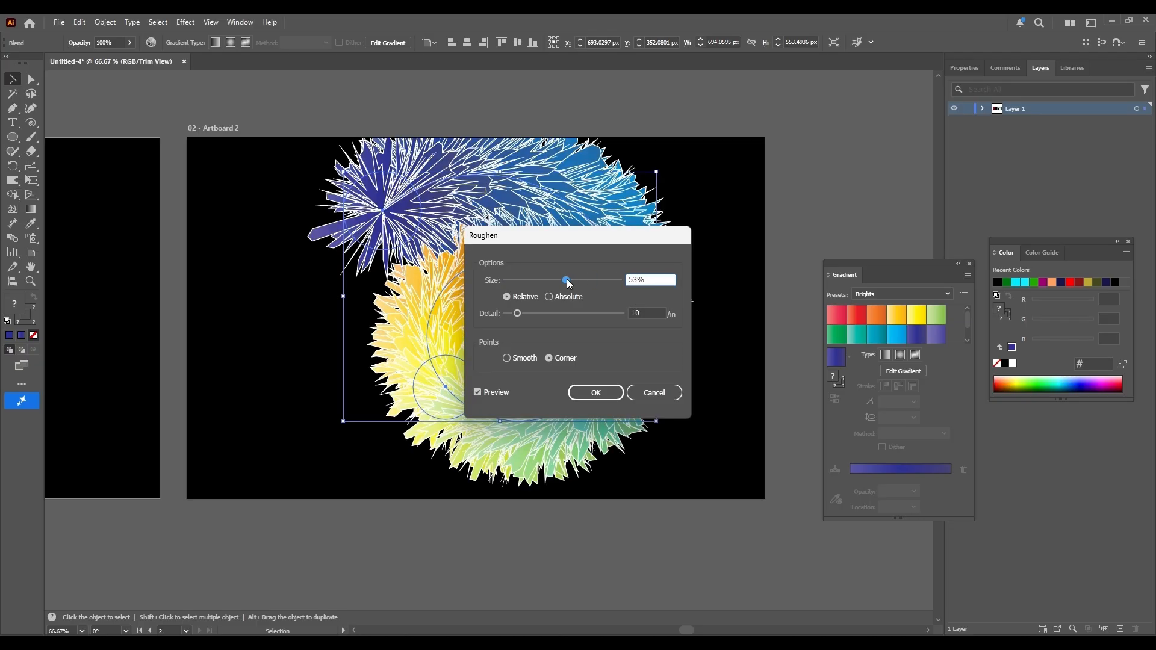
{"action": "left_click", "coordinate": [629, 280]}
{"action": "type", "text": "27"}
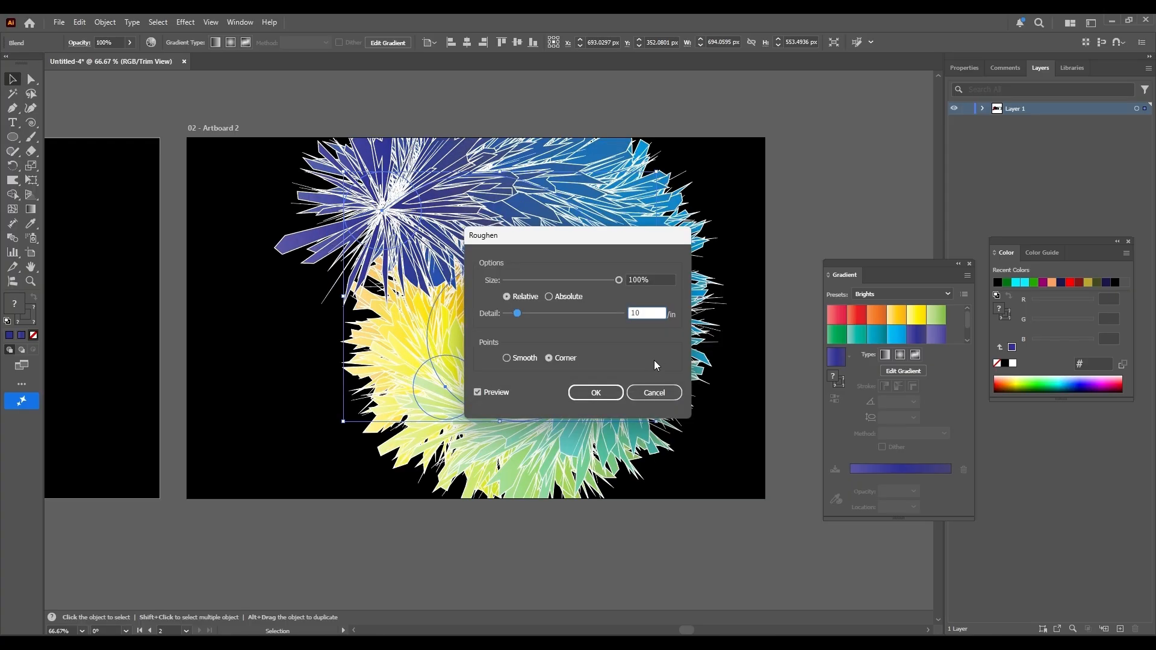
{"action": "left_click", "coordinate": [654, 280]}
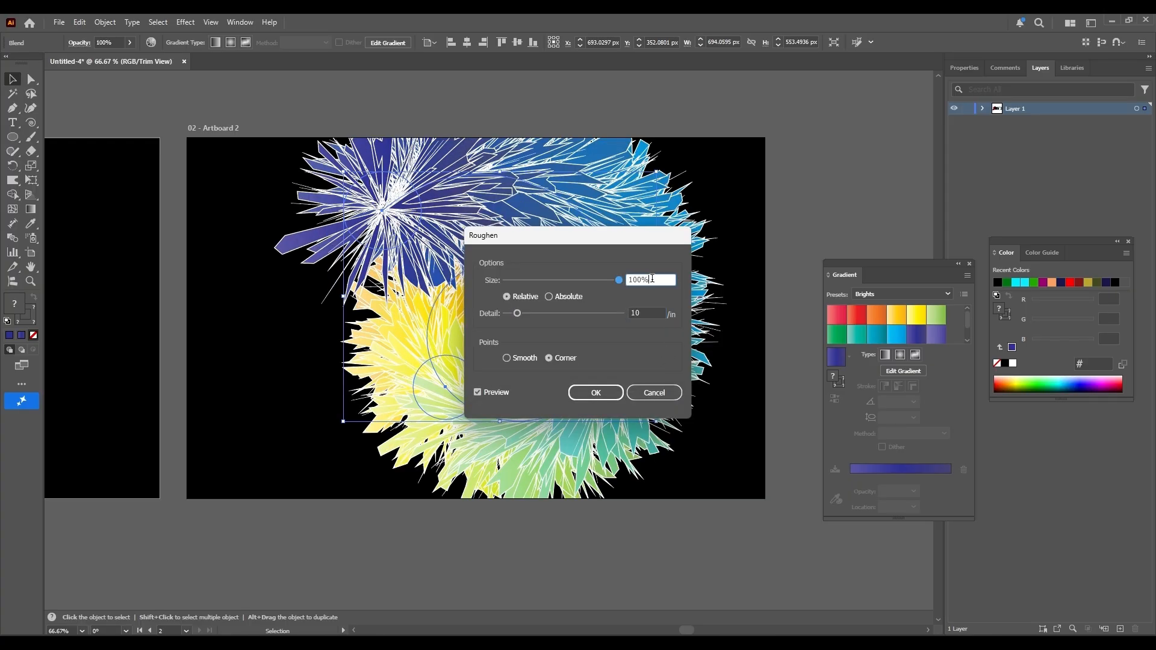
{"action": "type", "text": "27"}
Step: Set the Roughen detail to 23 per inch with smooth points and apply the effect
{"action": "left_click", "coordinate": [657, 313]}
{"action": "type", "text": "57"}
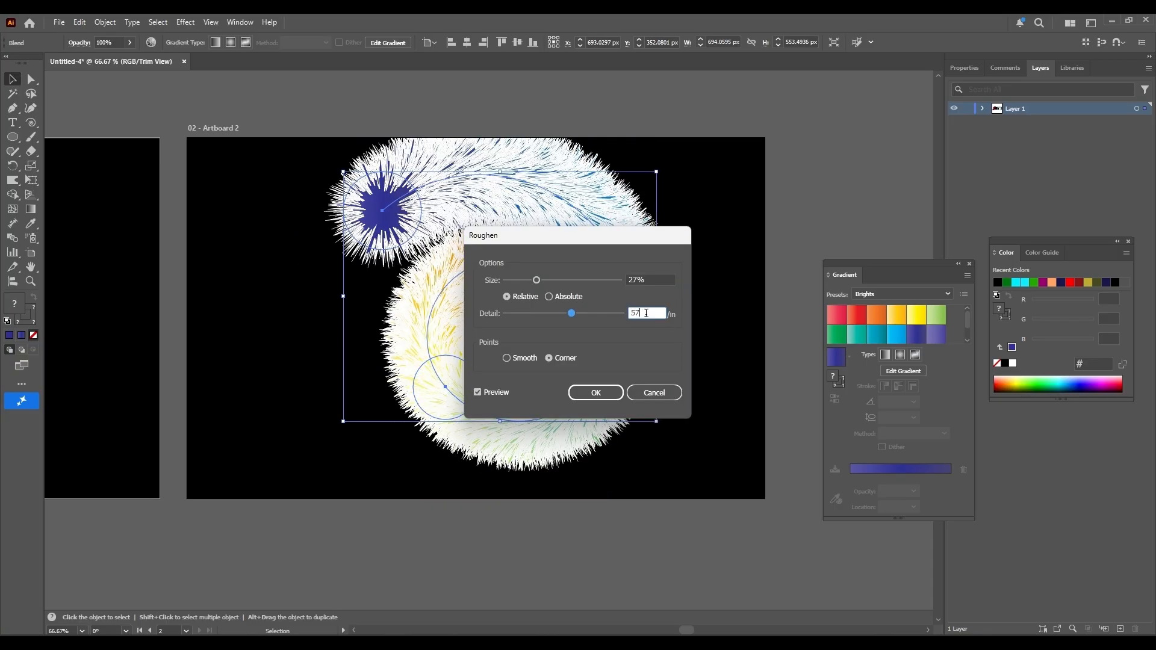
{"action": "left_click_drag", "start_coordinate": [646, 313], "coordinate": [615, 319]}
{"action": "type", "text": "23"}
{"action": "key", "text": "Tab"}
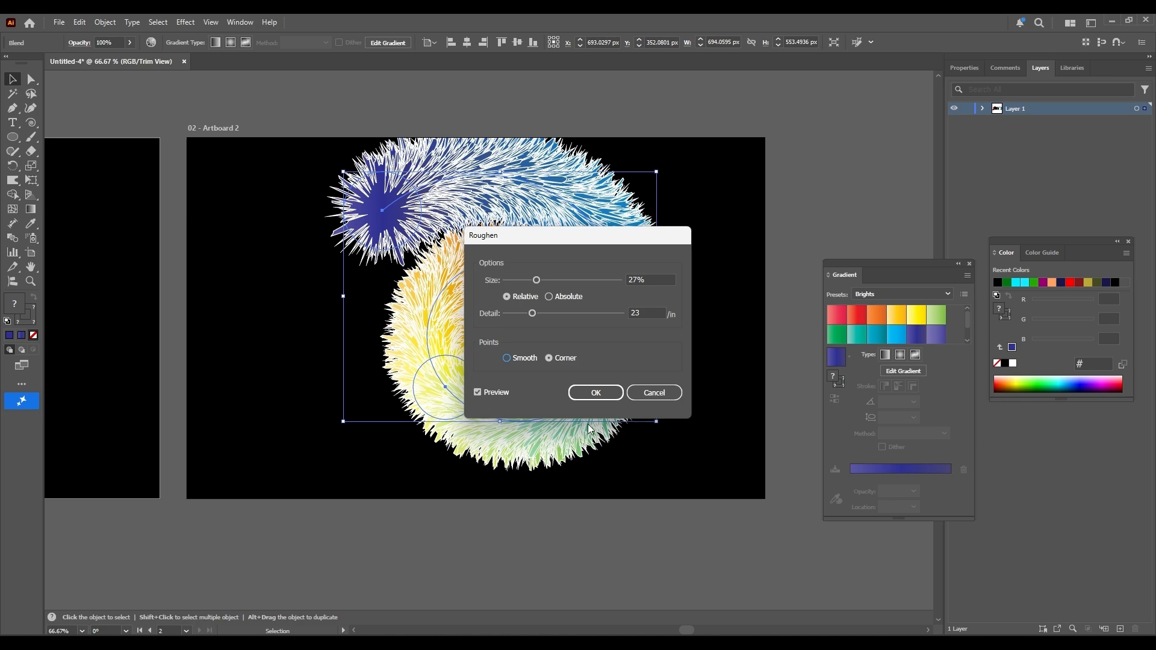
{"action": "key", "text": "space"}
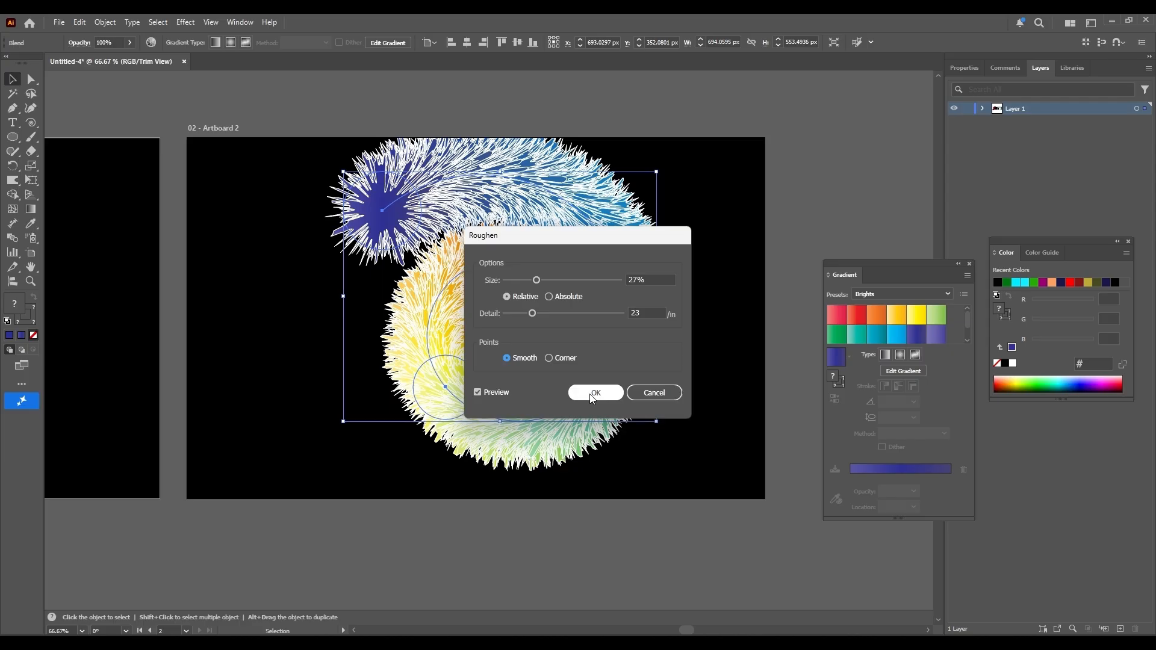
{"action": "left_click", "coordinate": [593, 396]}
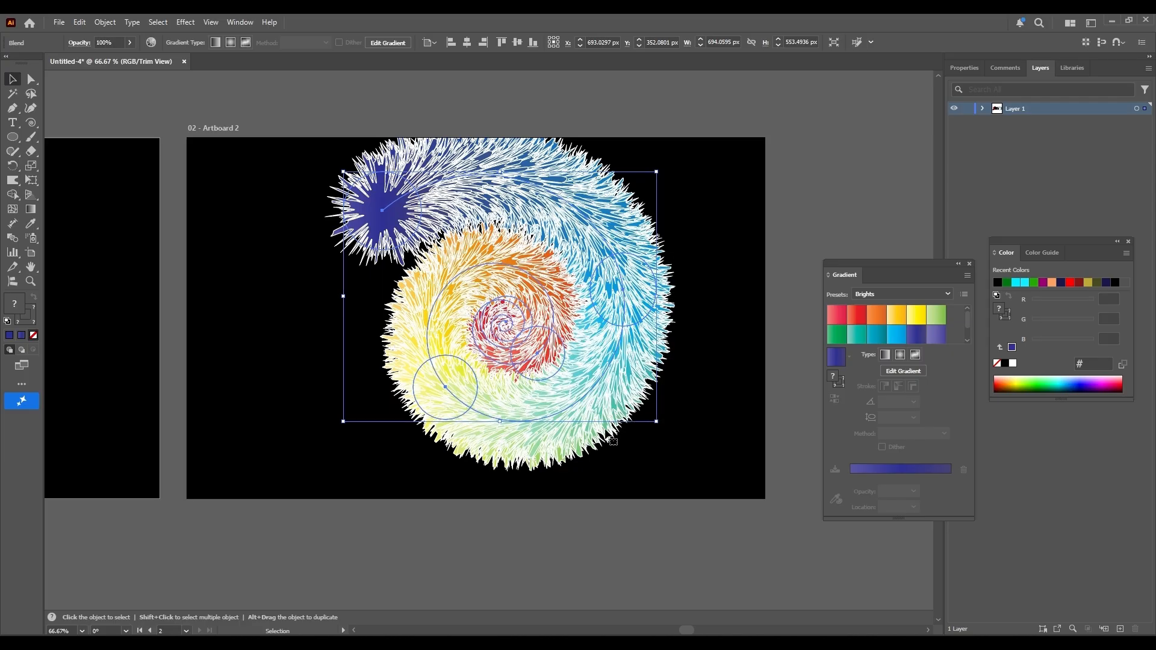
Step: Apply a Twist effect with a 50° angle to the roughened spiral blend
{"action": "left_click", "coordinate": [214, 22]}
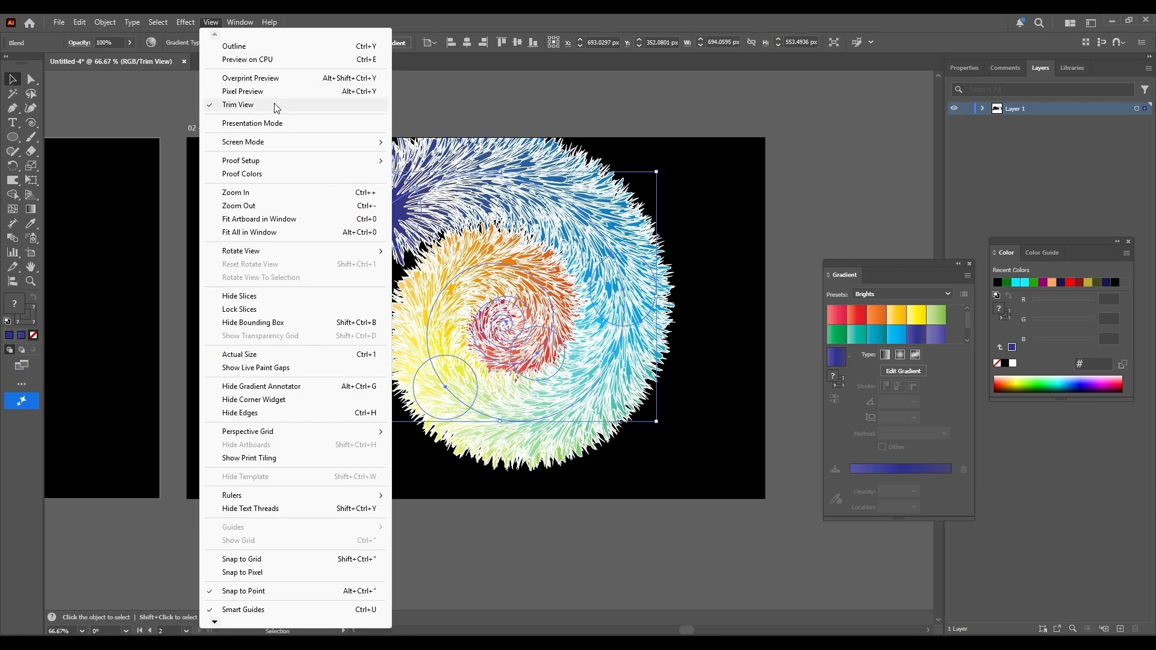
{"action": "mouse_move", "coordinate": [187, 24]}
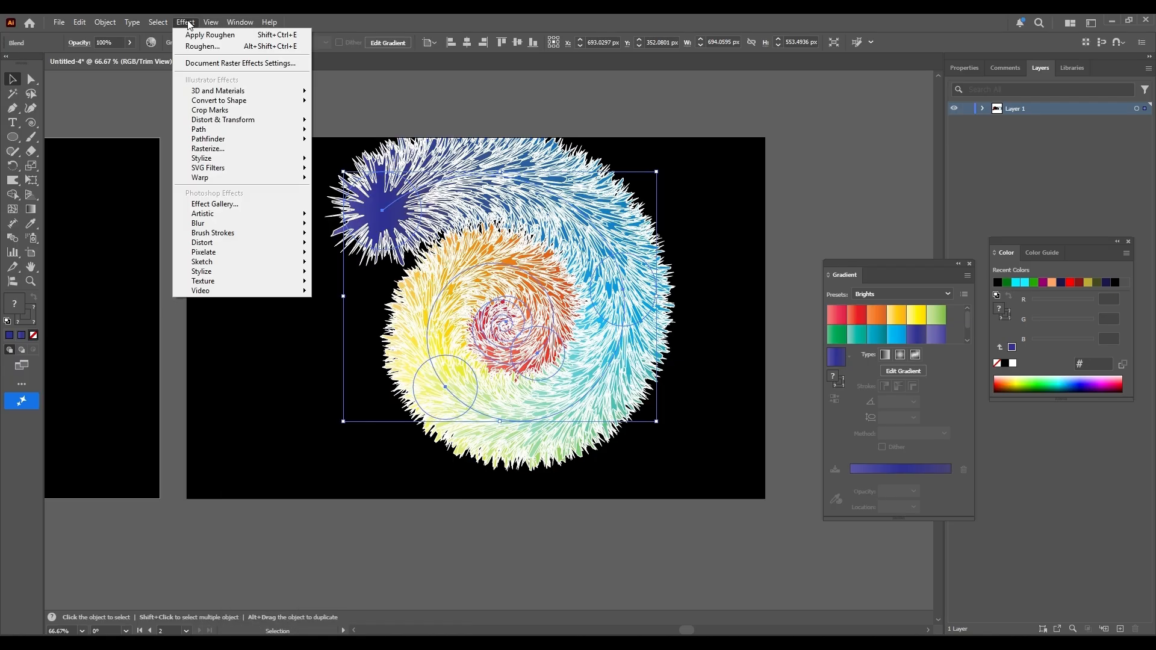
{"action": "mouse_move", "coordinate": [236, 124]}
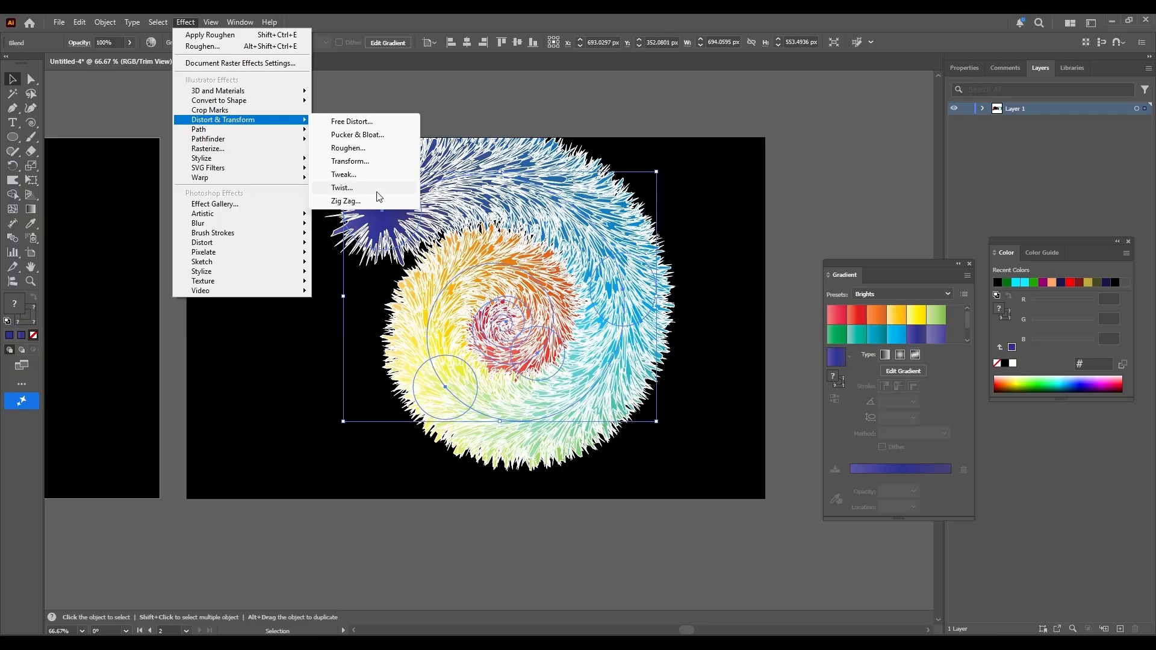
{"action": "left_click", "coordinate": [377, 192]}
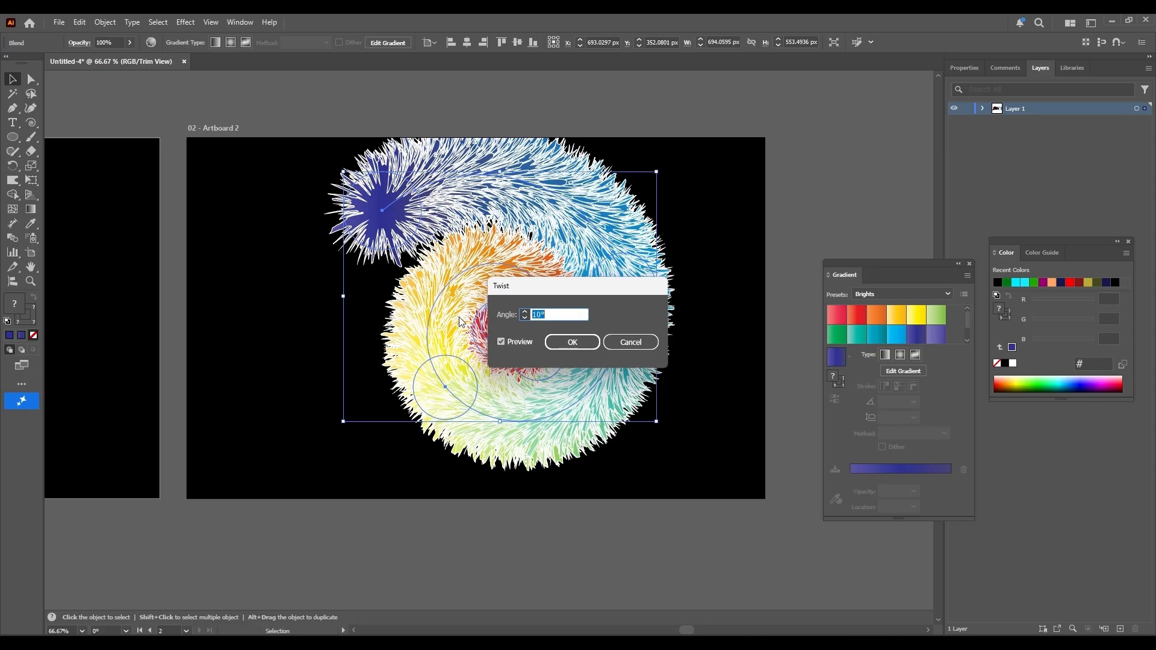
{"action": "type", "text": "50"}
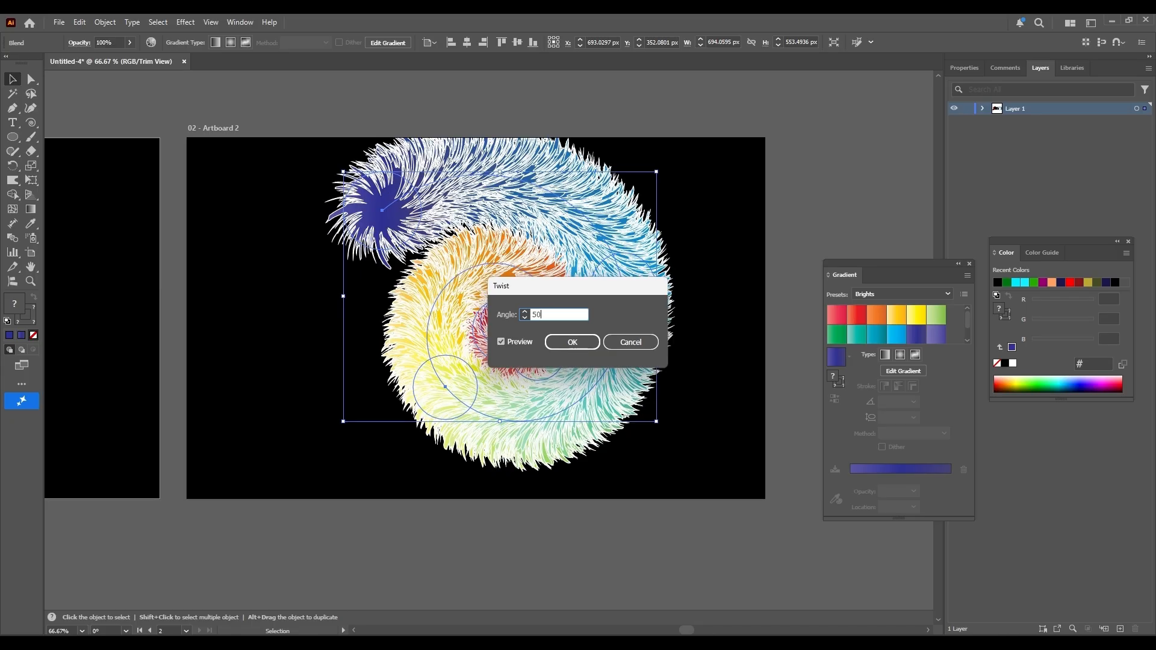
{"action": "key", "text": "Return"}
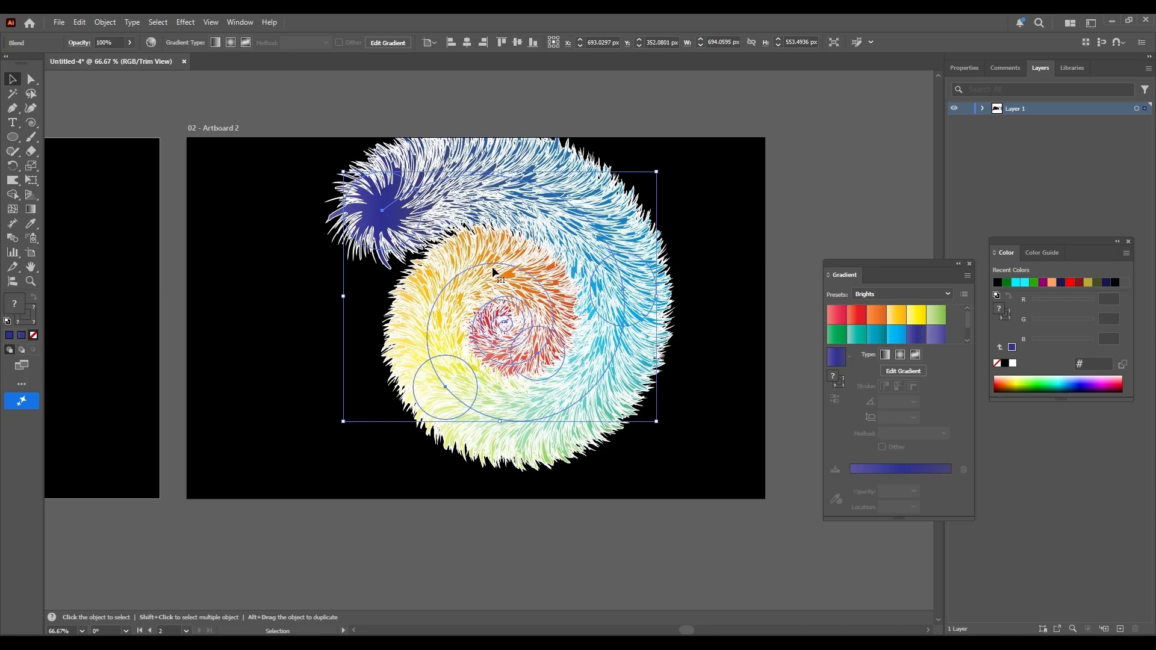
Step: Enlarge the spiral blend to about 972 px wide and 827 px high, shift it toward Artboard 2's right edge, and deselect it
{"action": "mouse_move", "coordinate": [512, 324]}
{"action": "left_mouse_down"}
{"action": "mouse_move", "coordinate": [606, 341]}
{"action": "mouse_move", "coordinate": [517, 338]}
{"action": "left_mouse_up"}
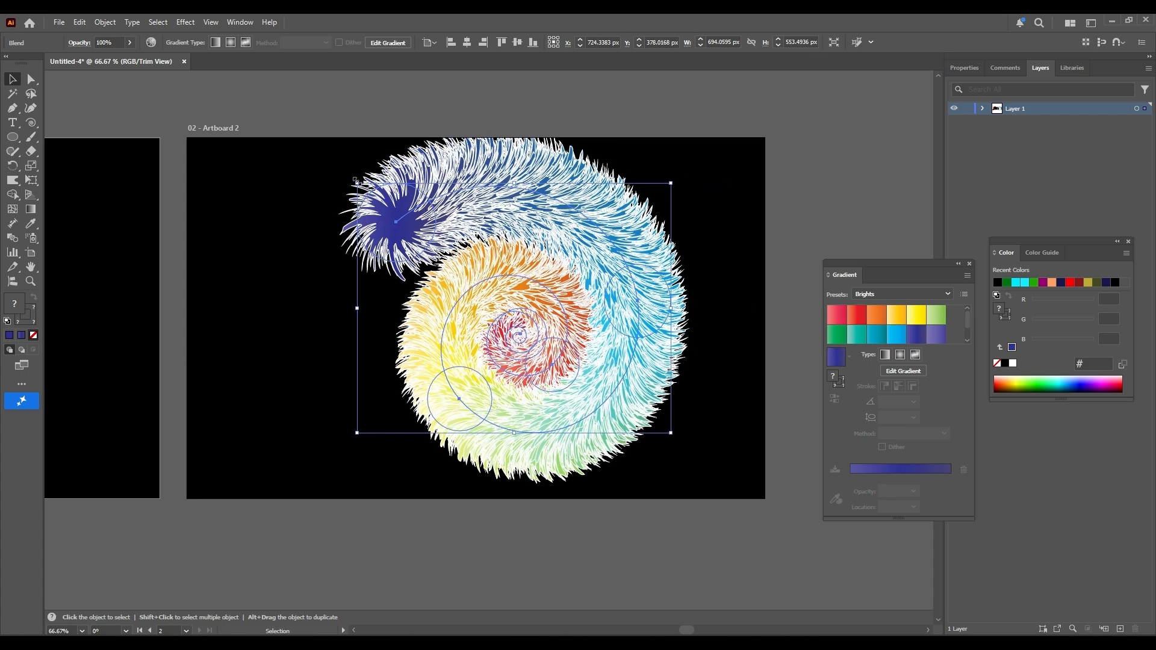
{"action": "left_click_drag", "start_coordinate": [356, 180], "coordinate": [265, 114]}
{"action": "left_click_drag", "start_coordinate": [254, 110], "coordinate": [232, 172]}
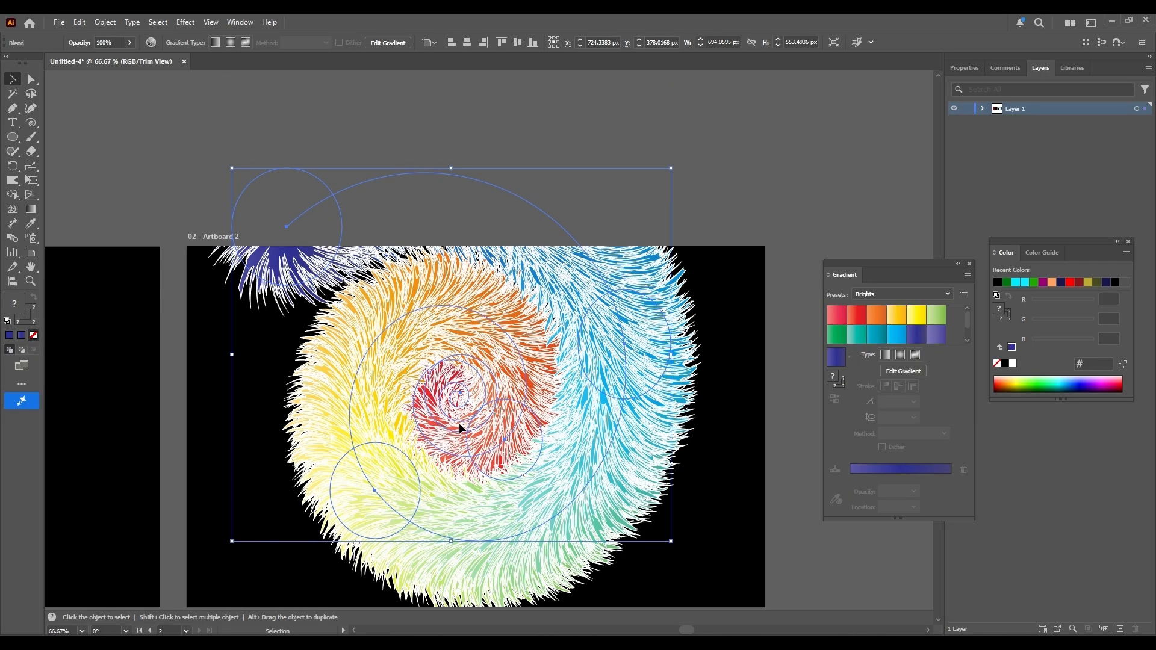
{"action": "left_click_drag", "start_coordinate": [454, 399], "coordinate": [583, 467]}
{"action": "scroll", "coordinate": [391, 485], "scroll_direction": "down", "scroll_amount": 3}
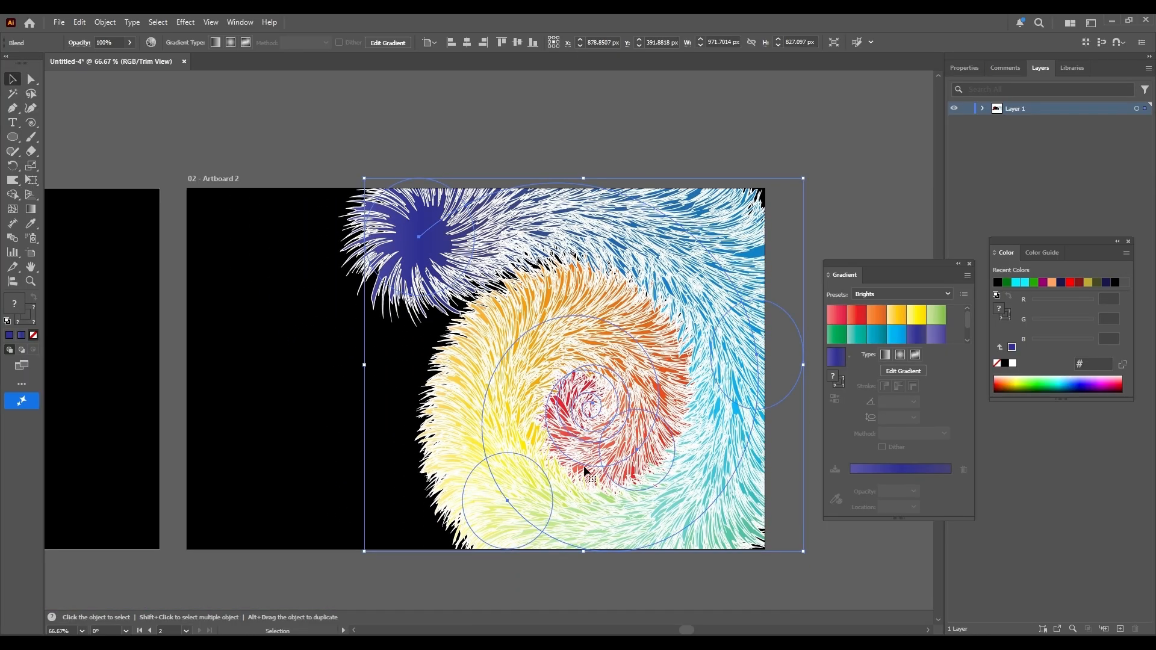
{"action": "left_click", "coordinate": [259, 553]}
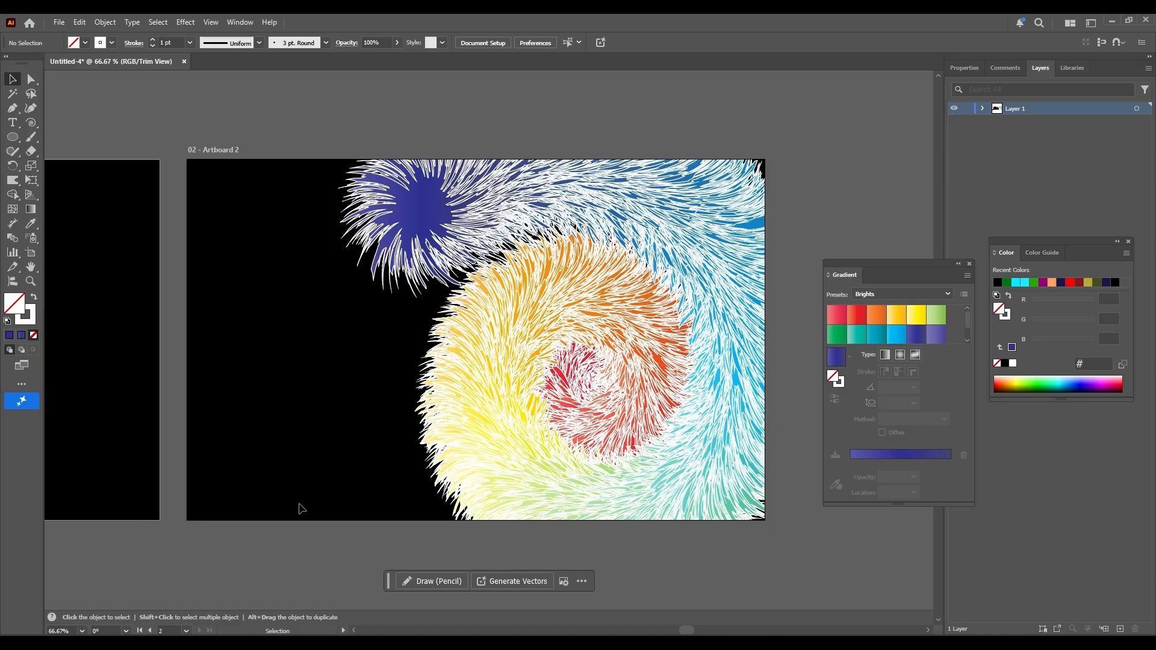
Step: Add a third 1280 x 800 px artboard beside Artboard 2
{"action": "scroll", "coordinate": [352, 456], "scroll_direction": "down", "scroll_amount": 2}
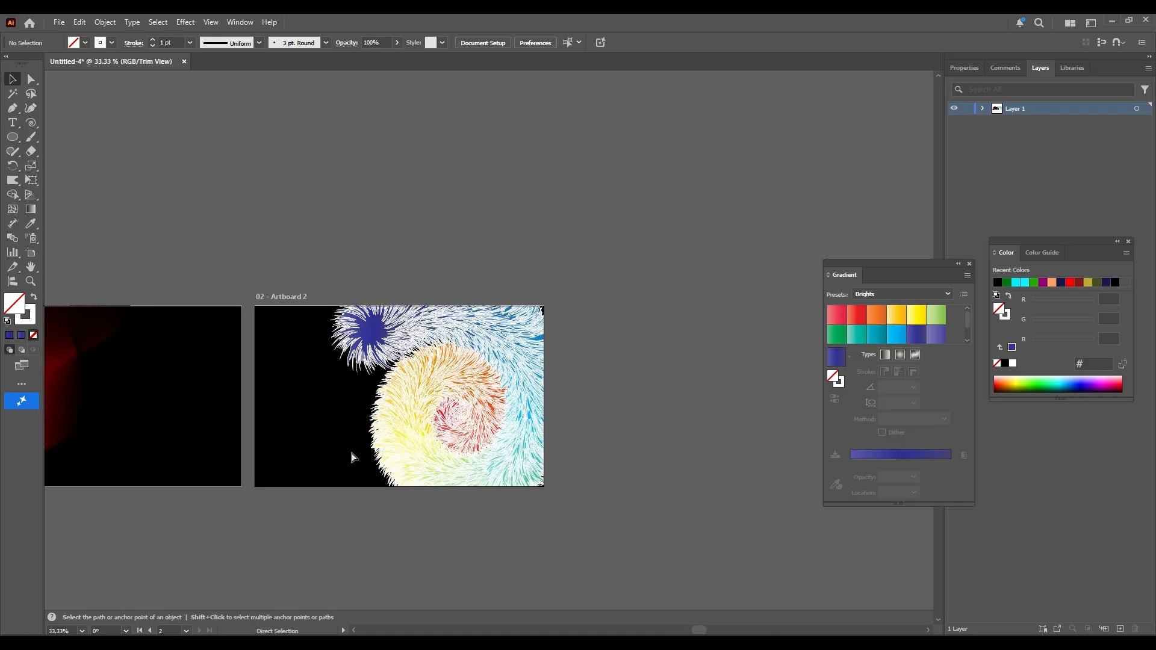
{"action": "scroll", "coordinate": [353, 456], "scroll_direction": "left", "scroll_amount": 1}
{"action": "scroll", "coordinate": [351, 455], "scroll_direction": "left", "scroll_amount": 2}
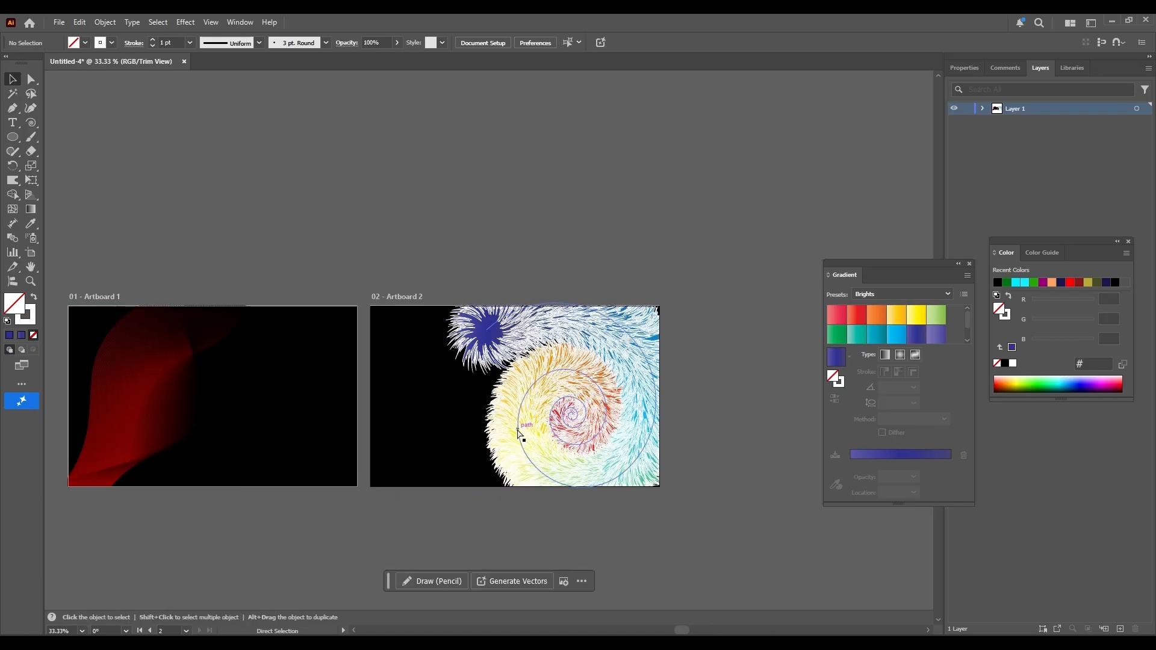
{"action": "scroll", "coordinate": [519, 434], "scroll_direction": "right", "scroll_amount": 2}
{"action": "scroll", "coordinate": [519, 433], "scroll_direction": "right", "scroll_amount": 5}
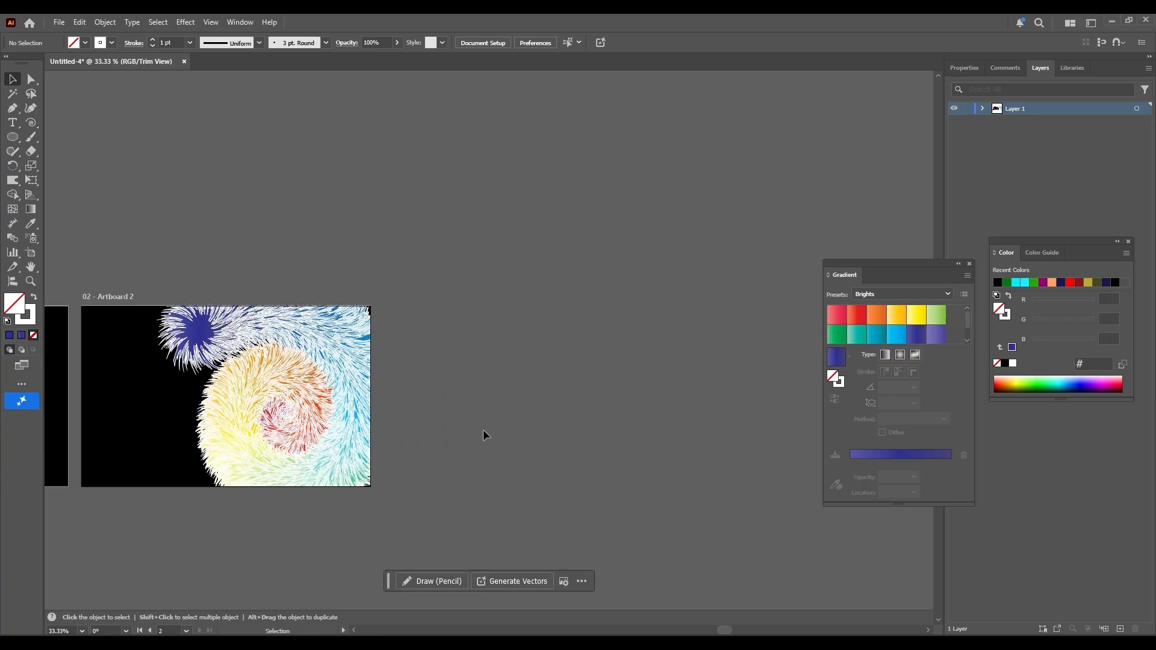
{"action": "scroll", "coordinate": [482, 428], "scroll_direction": "down", "scroll_amount": 1}
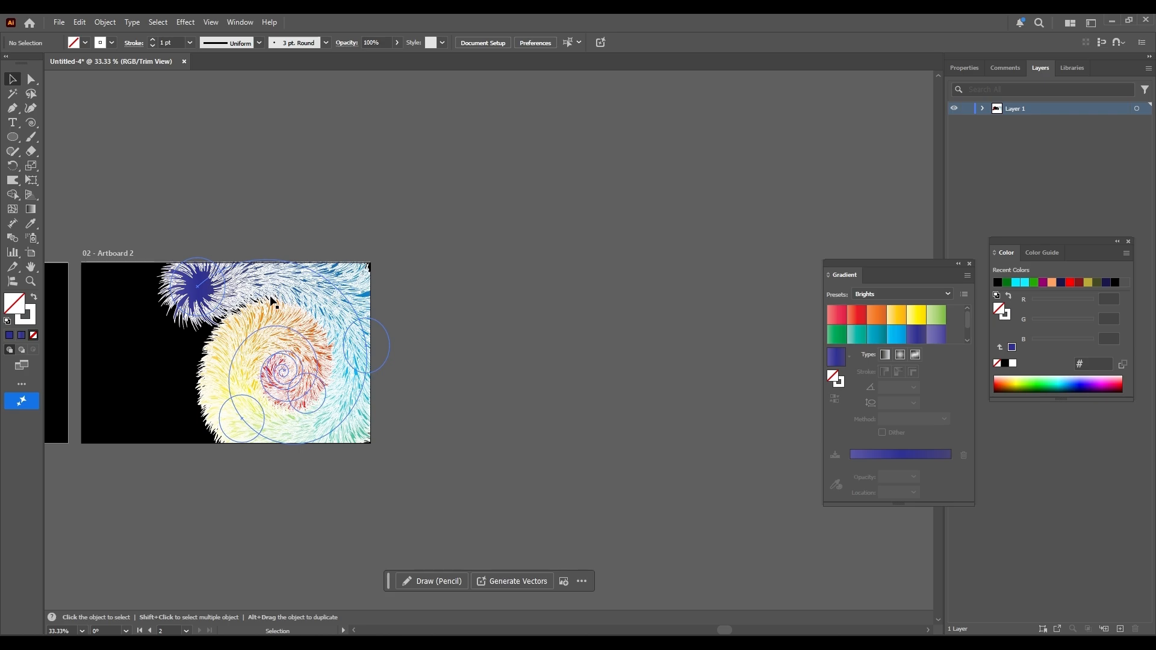
{"action": "left_click", "coordinate": [28, 254]}
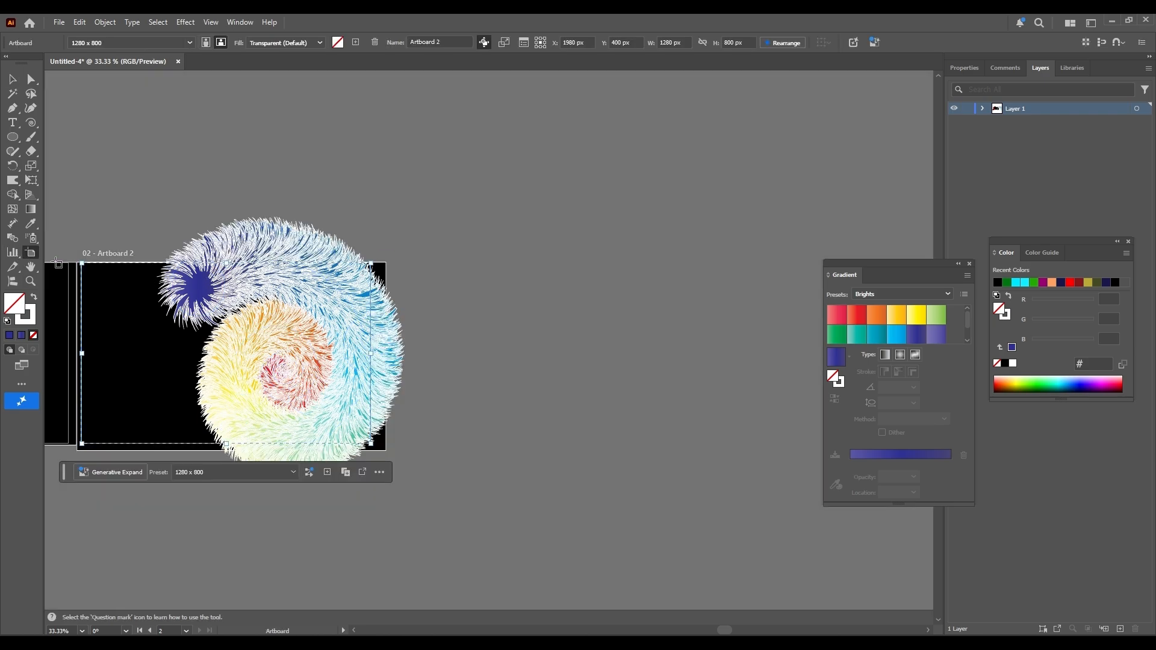
{"action": "left_click", "coordinate": [355, 43]}
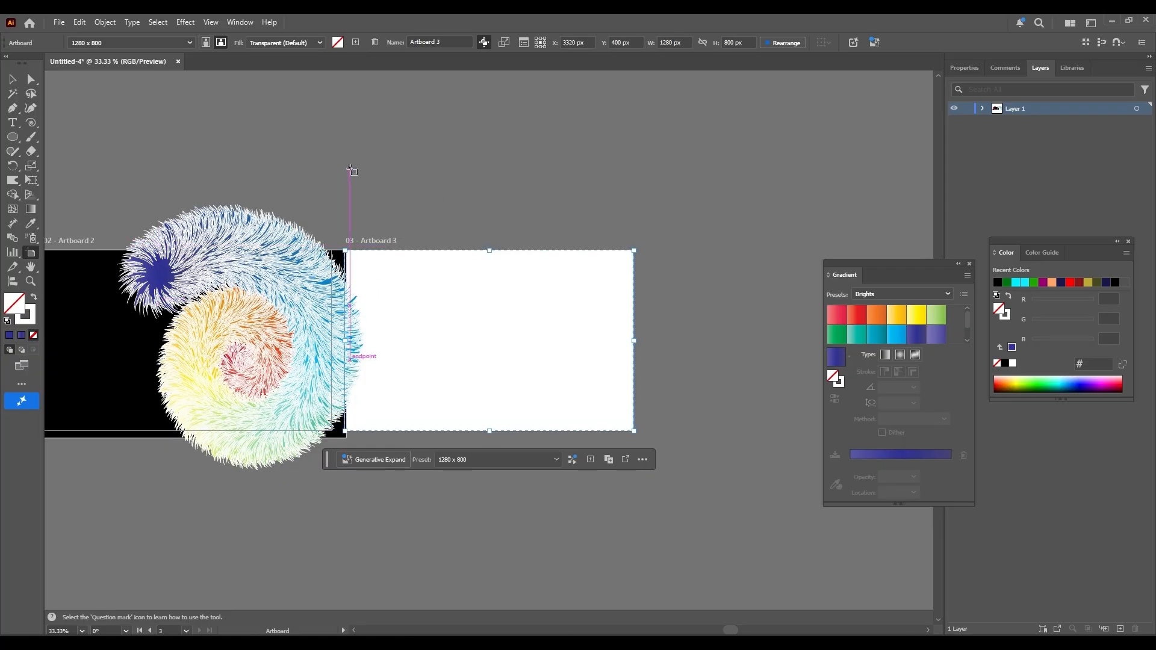
Step: Space the artboards apart, with Artboard 2 at about X 2084 px and Artboard 3 at about X 3645 px, and turn on Trim View
{"action": "left_click_drag", "start_coordinate": [303, 305], "coordinate": [268, 305]}
{"action": "left_click", "coordinate": [667, 348]}
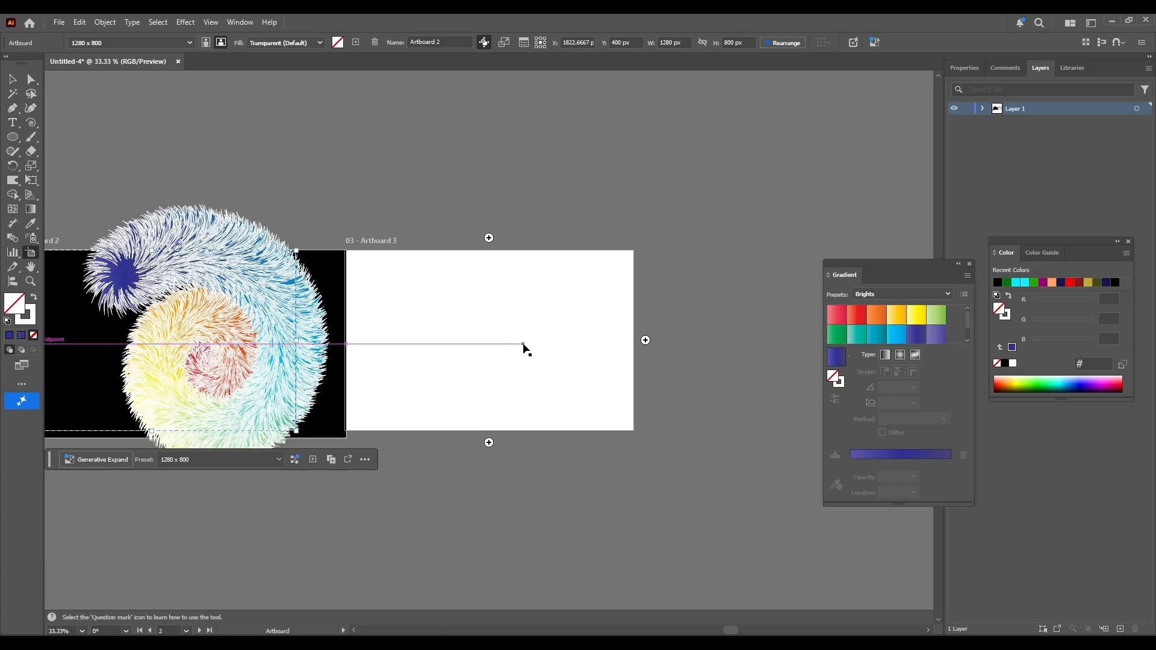
{"action": "left_click_drag", "start_coordinate": [475, 304], "coordinate": [551, 313]}
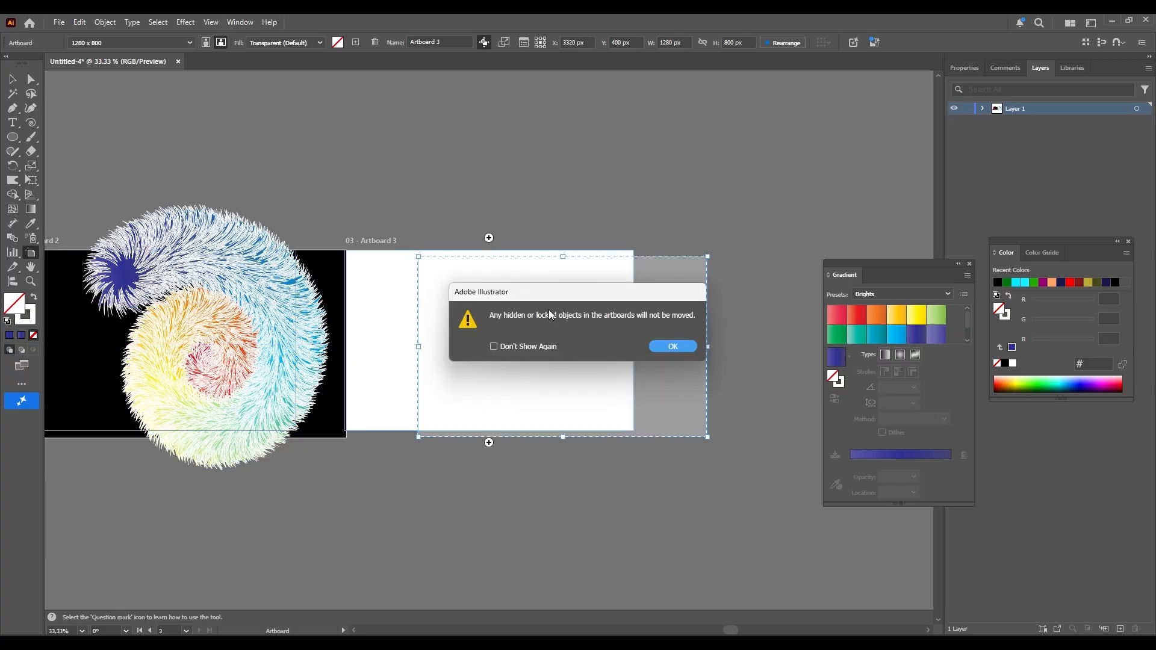
{"action": "left_click", "coordinate": [655, 349]}
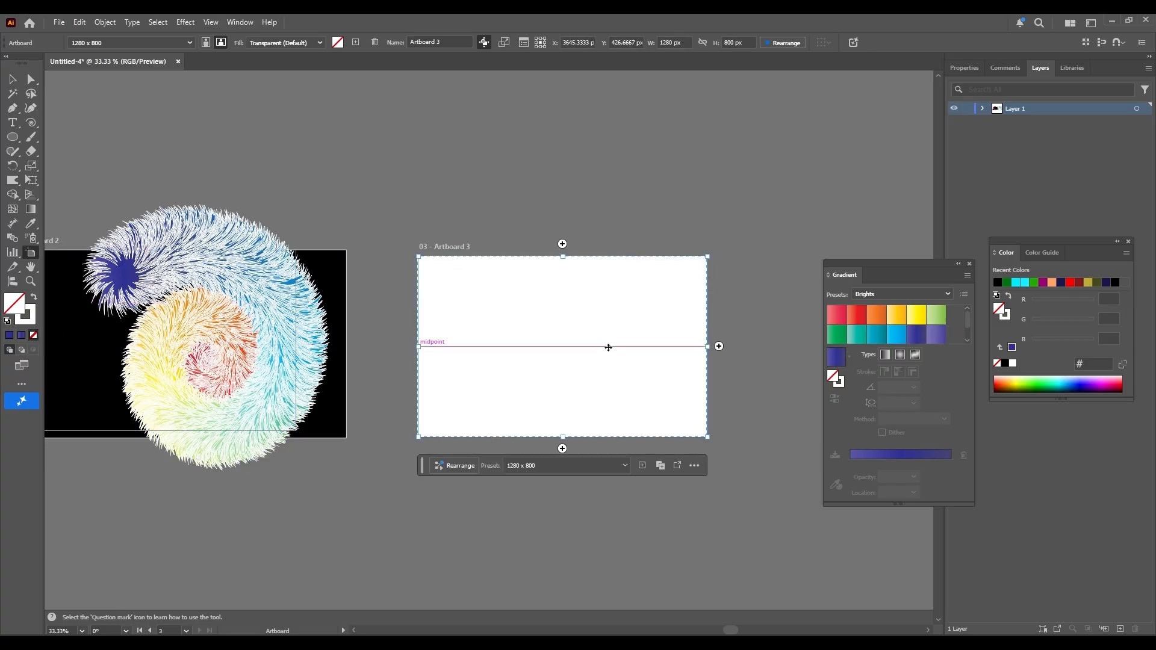
{"action": "left_click_drag", "start_coordinate": [285, 335], "coordinate": [333, 347]}
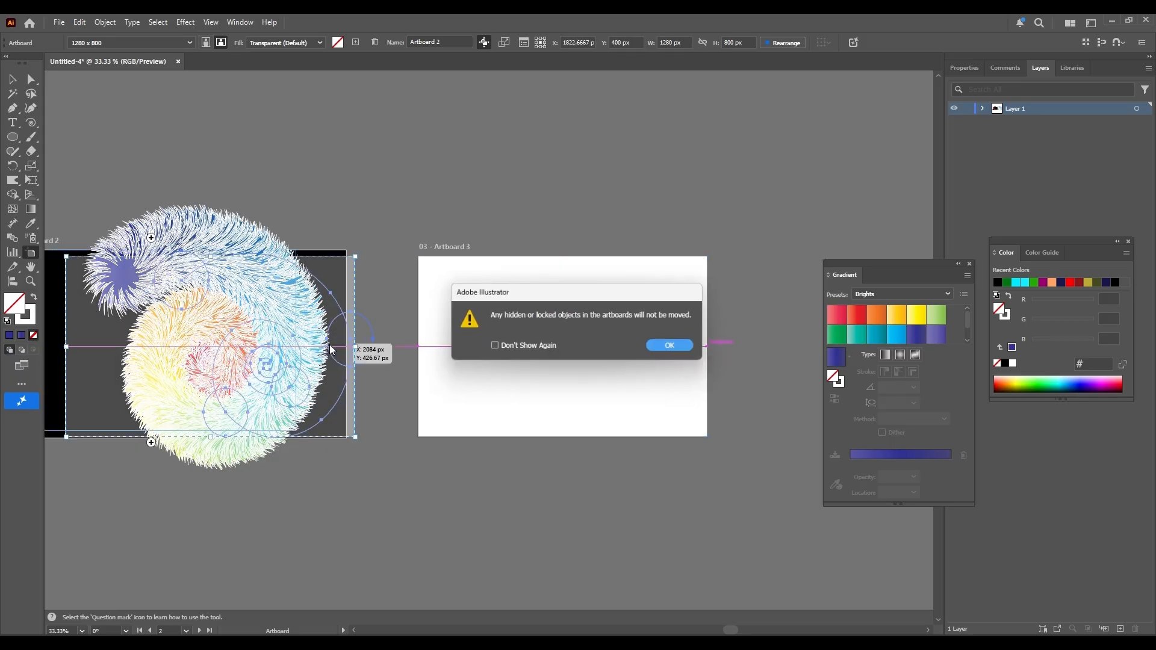
{"action": "left_click", "coordinate": [673, 347]}
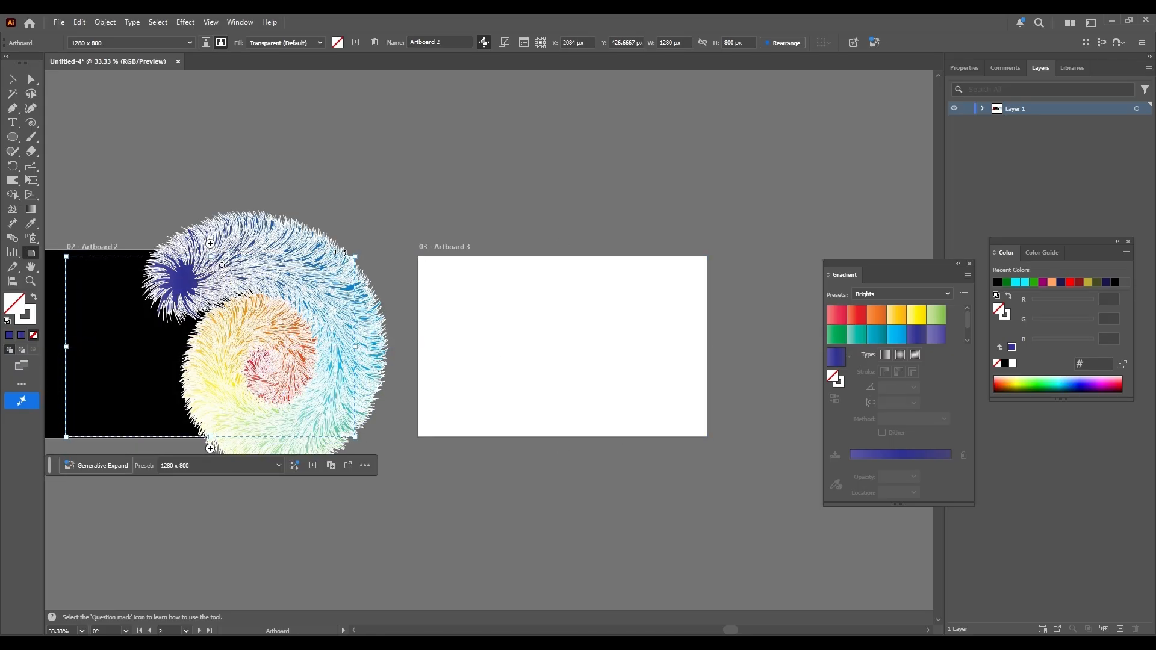
{"action": "left_click", "coordinate": [208, 20]}
{"action": "left_click", "coordinate": [290, 106]}
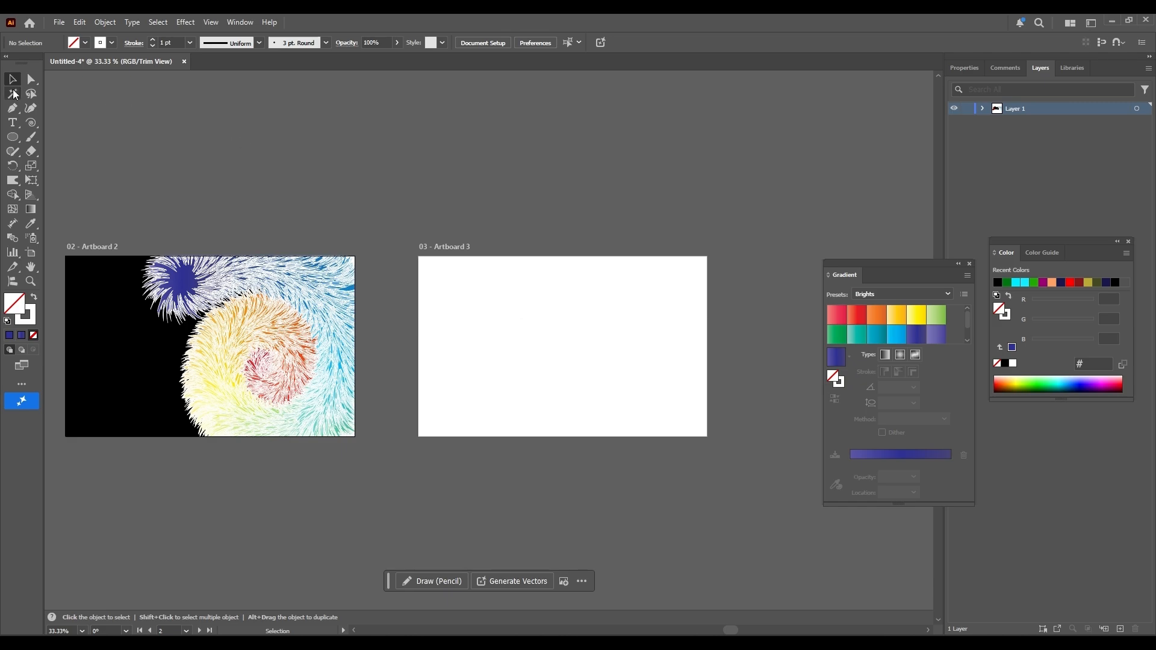
Step: Draw a rectangle about 1280 by 800 px covering Artboard 3, with a black 000000 fill and no stroke
{"action": "left_click", "coordinate": [13, 138]}
{"action": "left_click", "coordinate": [40, 137]}
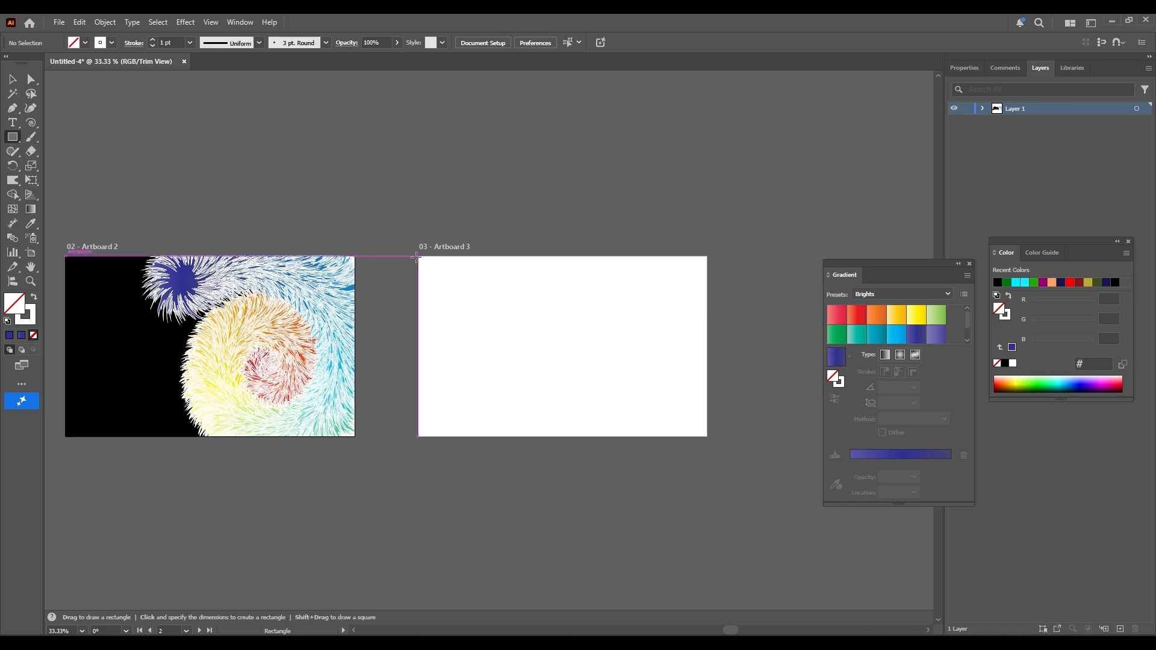
{"action": "left_click_drag", "start_coordinate": [417, 257], "coordinate": [707, 436]}
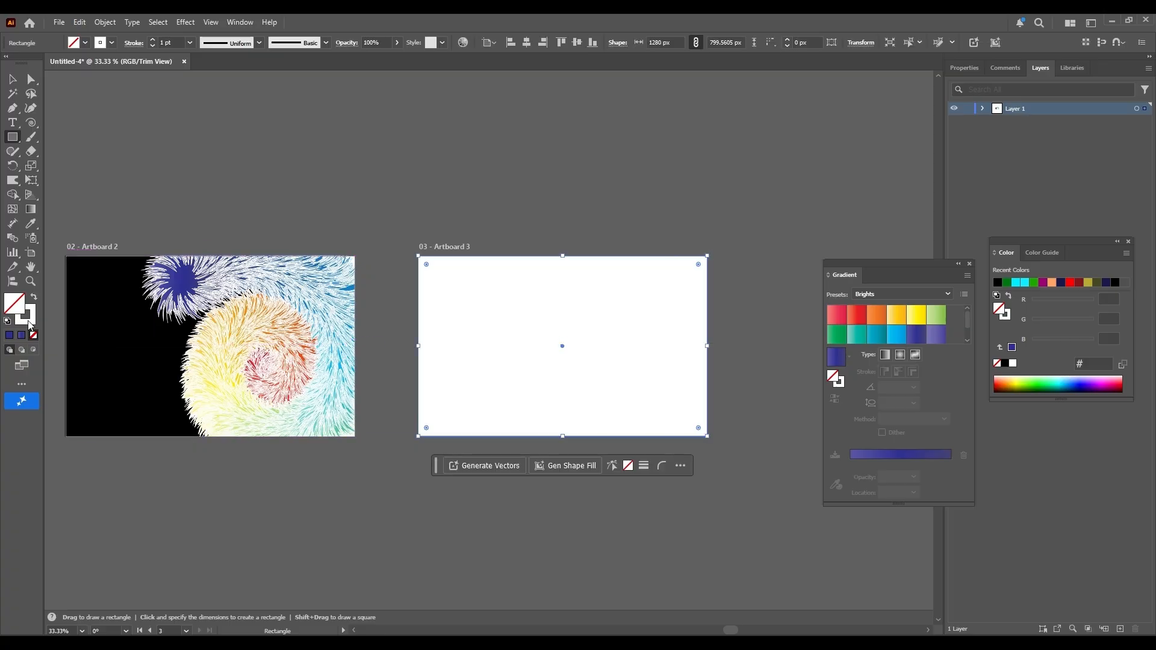
{"action": "double_click", "coordinate": [33, 320]}
{"action": "type", "text": "000000"}
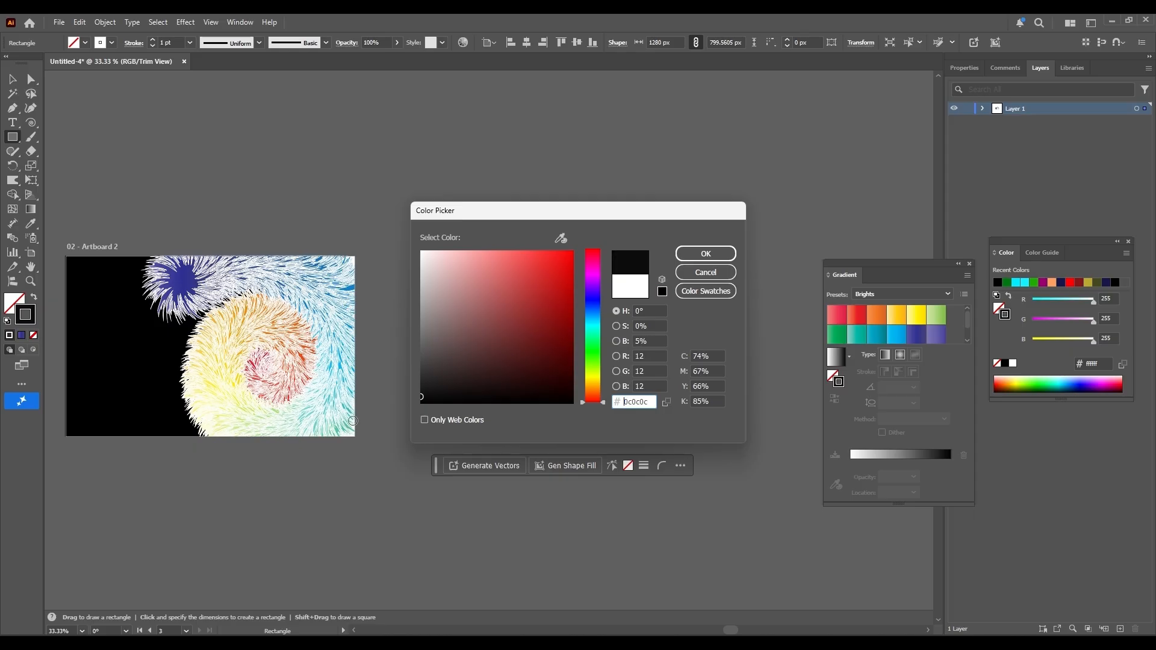
{"action": "left_click", "coordinate": [706, 254]}
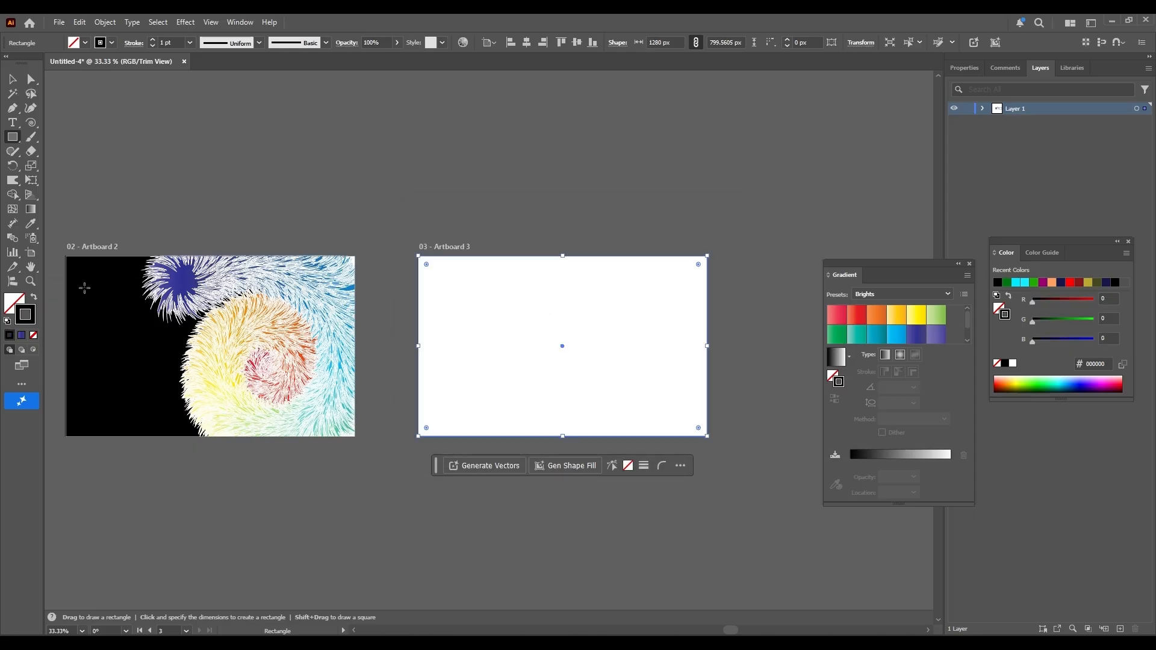
{"action": "left_click", "coordinate": [34, 297]}
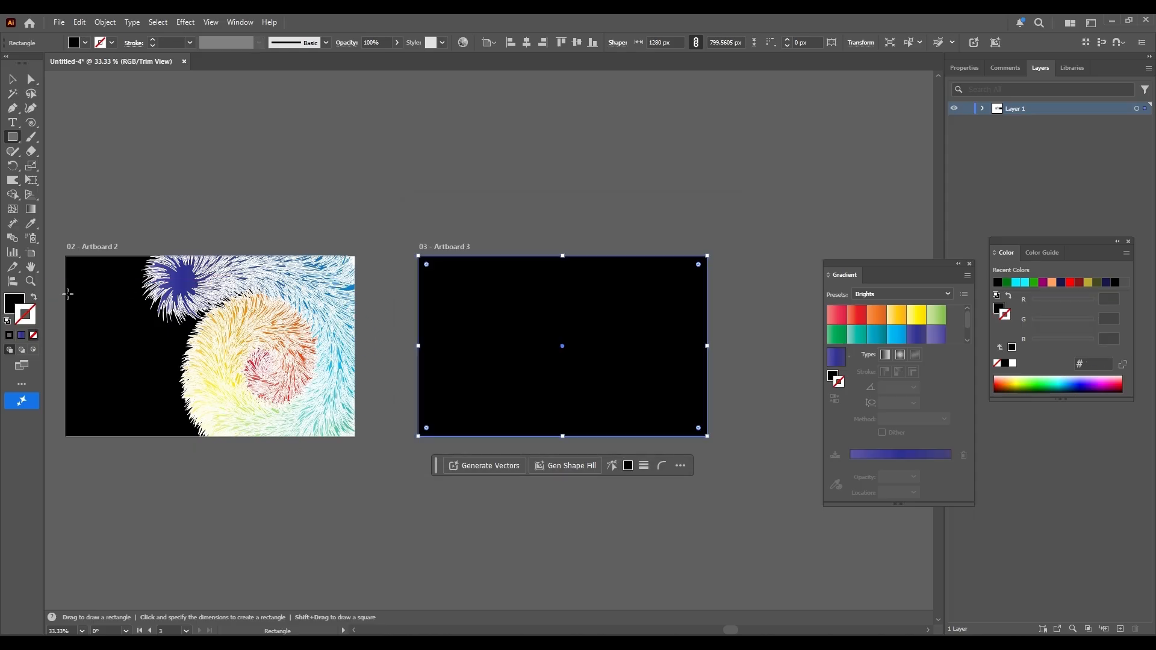
Step: Lock the black background rectangle on Artboard 3
{"action": "left_click", "coordinate": [106, 23]}
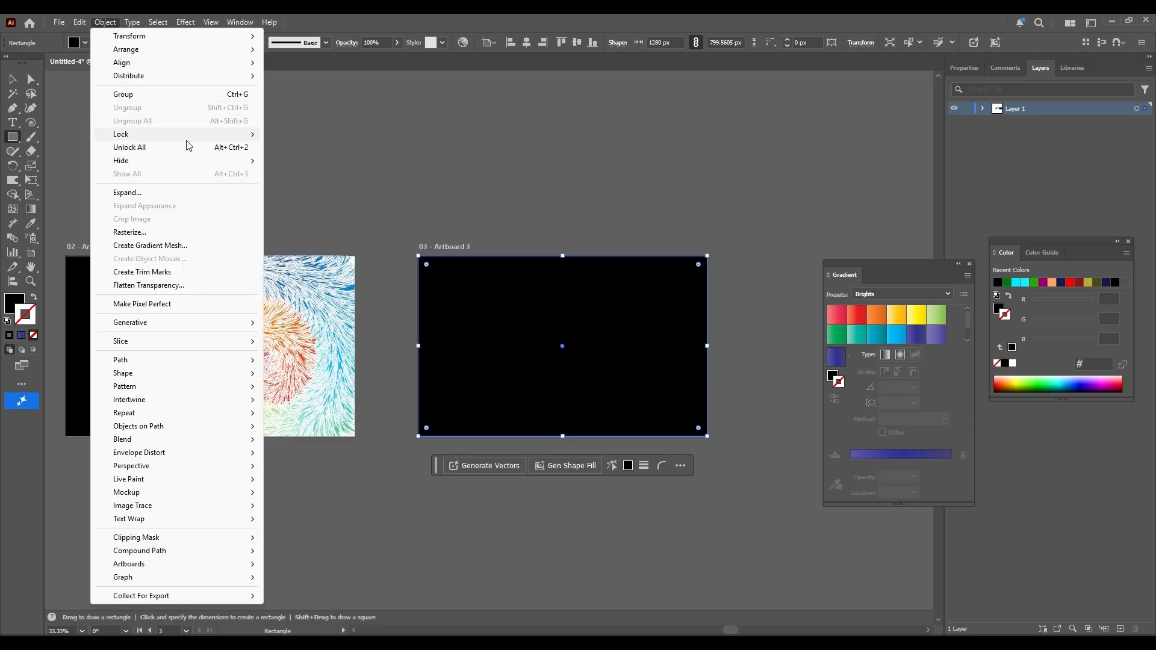
{"action": "mouse_move", "coordinate": [194, 140]}
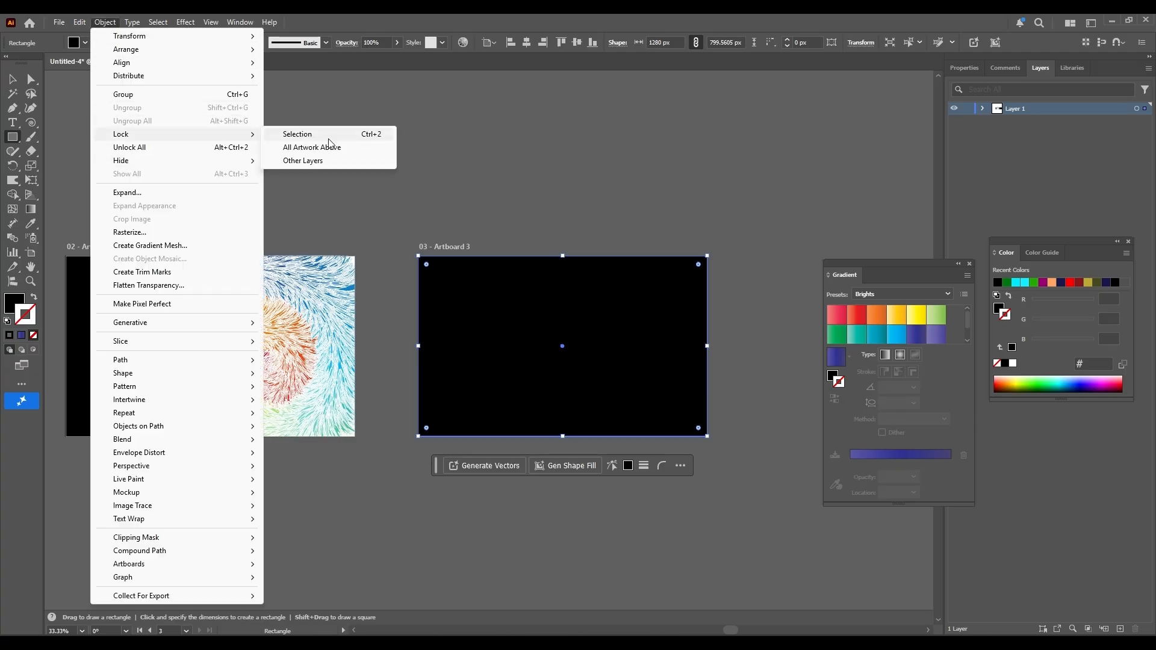
{"action": "left_click", "coordinate": [332, 135]}
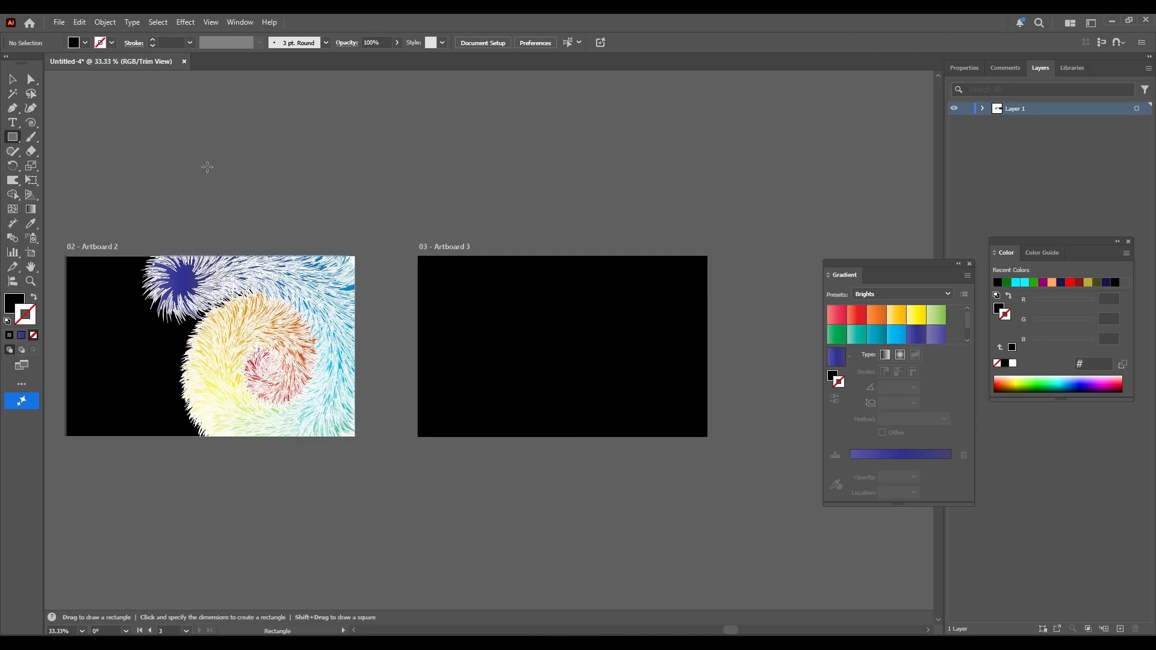
Step: Activate the Arc tool for drawing over the black background on Artboard 3
{"action": "left_click", "coordinate": [38, 129]}
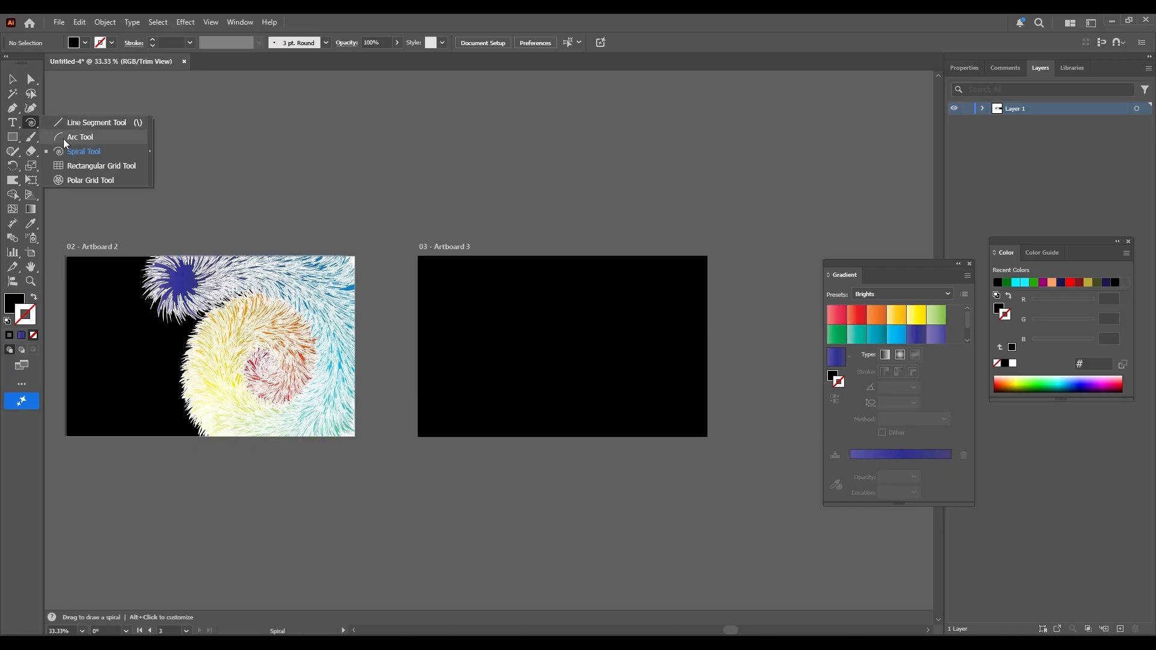
{"action": "left_click", "coordinate": [70, 138]}
{"action": "key", "text": "ctrl"}
{"action": "key", "text": "ctrl+equal"}
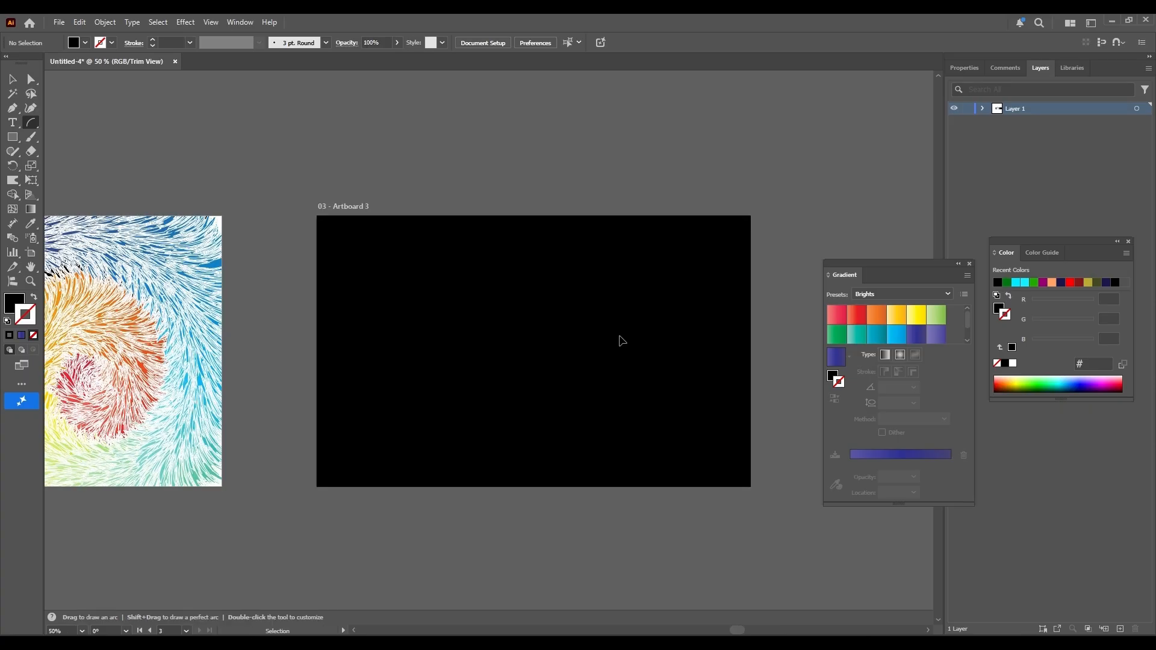
{"action": "scroll", "coordinate": [620, 337], "scroll_direction": "down", "scroll_amount": 1}
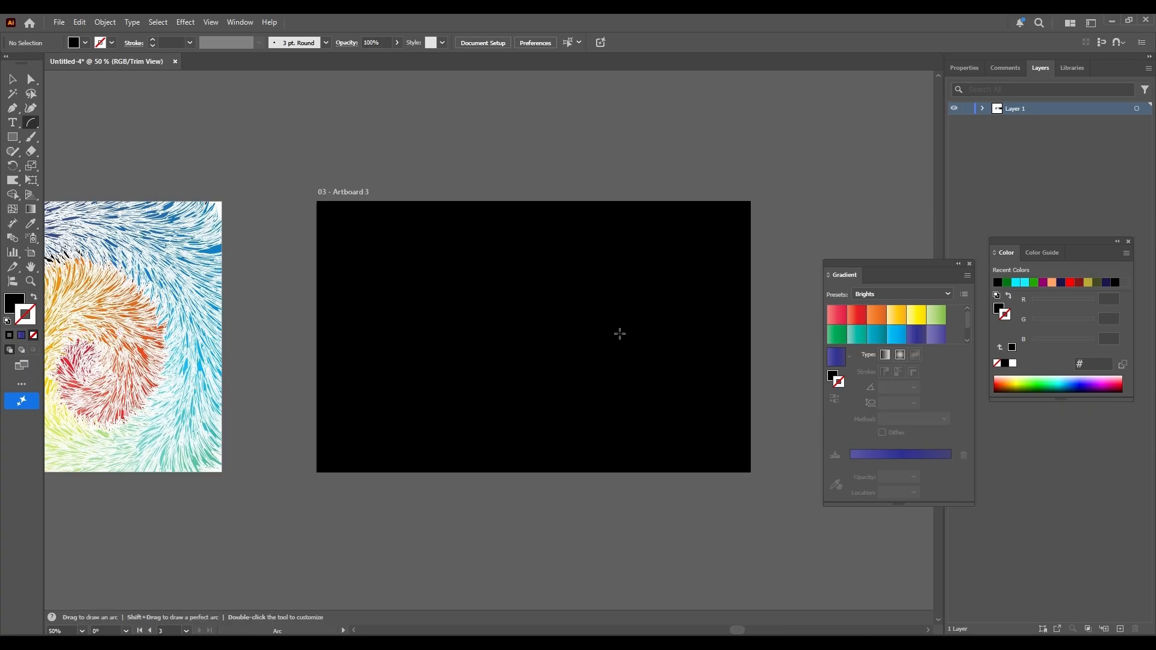
{"action": "scroll", "coordinate": [620, 334], "scroll_direction": "down", "scroll_amount": 1}
{"action": "scroll", "coordinate": [579, 310], "scroll_direction": "up", "scroll_amount": 1}
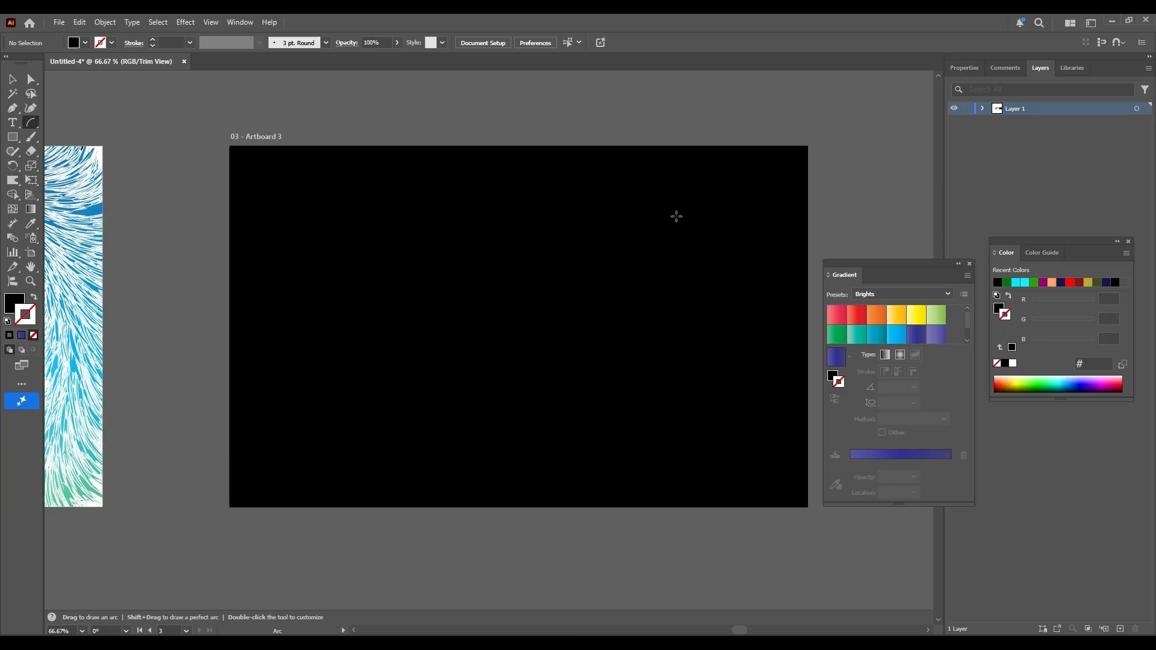
{"action": "left_click_drag", "start_coordinate": [545, 181], "coordinate": [677, 264]}
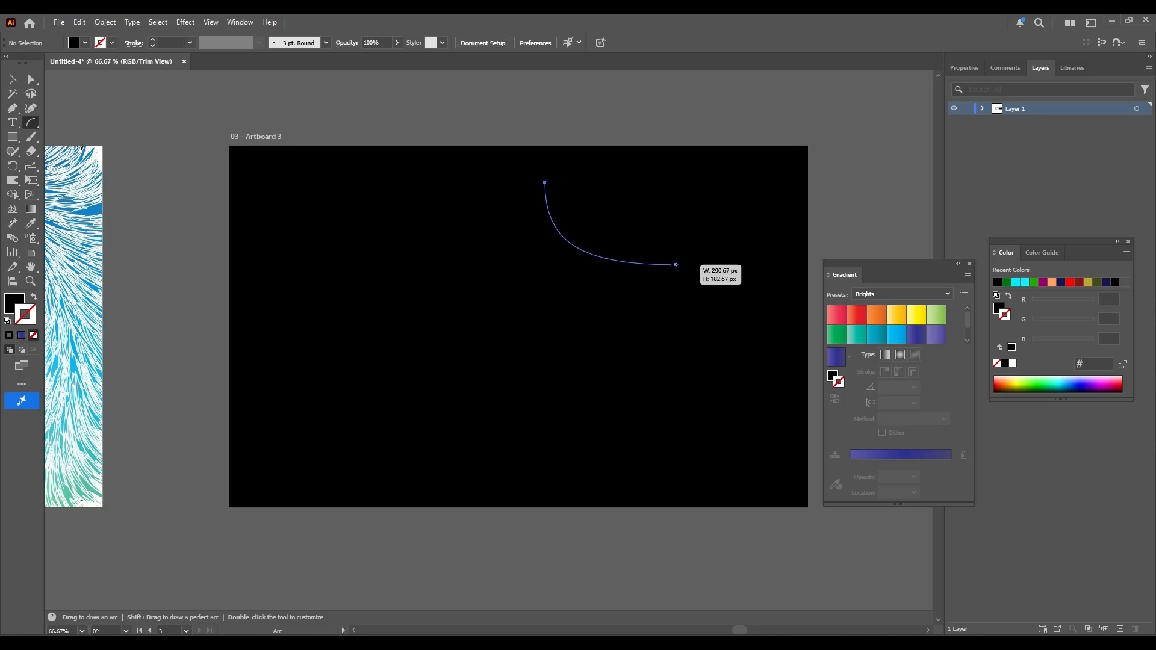
{"action": "mouse_move", "coordinate": [677, 264]}
{"action": "left_mouse_down"}
{"action": "mouse_move", "coordinate": [583, 288]}
{"action": "mouse_move", "coordinate": [558, 323]}
{"action": "mouse_move", "coordinate": [653, 383]}
{"action": "mouse_move", "coordinate": [643, 428]}
{"action": "mouse_move", "coordinate": [575, 451]}
{"action": "mouse_move", "coordinate": [446, 389]}
{"action": "mouse_move", "coordinate": [336, 427]}
{"action": "mouse_move", "coordinate": [279, 385]}
{"action": "mouse_move", "coordinate": [288, 334]}
{"action": "mouse_move", "coordinate": [367, 330]}
{"action": "mouse_move", "coordinate": [455, 295]}
{"action": "mouse_move", "coordinate": [432, 244]}
{"action": "mouse_move", "coordinate": [357, 197]}
{"action": "mouse_move", "coordinate": [404, 174]}
{"action": "mouse_move", "coordinate": [483, 209]}
{"action": "mouse_move", "coordinate": [545, 184]}
{"action": "left_mouse_up"}
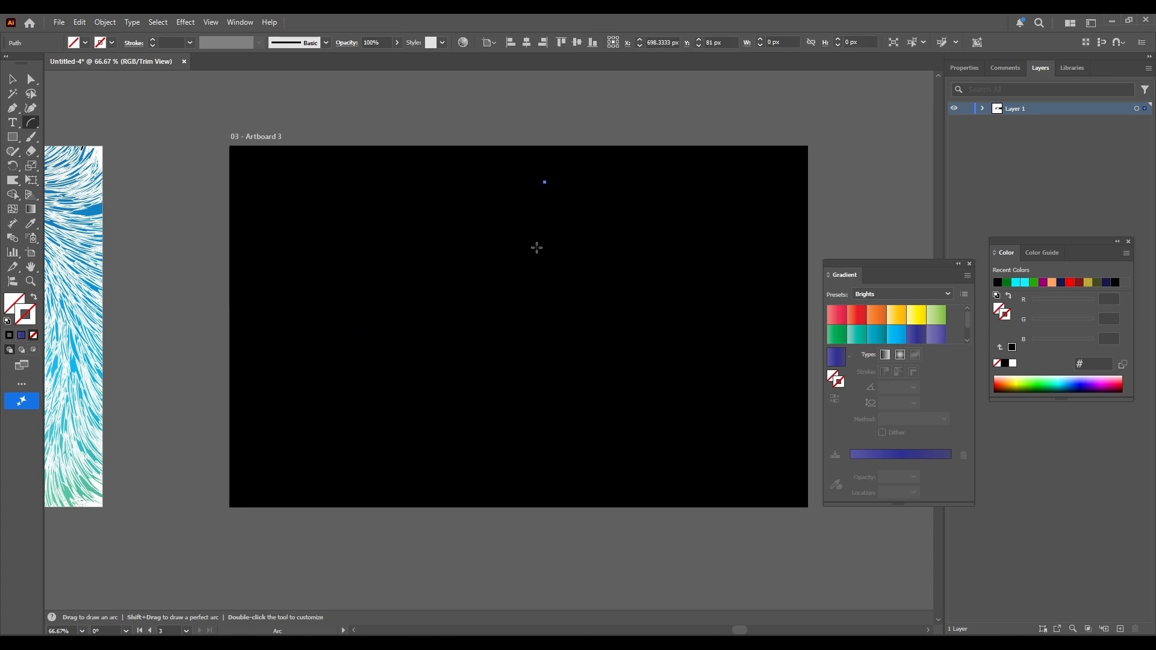
{"action": "key", "text": "ctrl+z"}
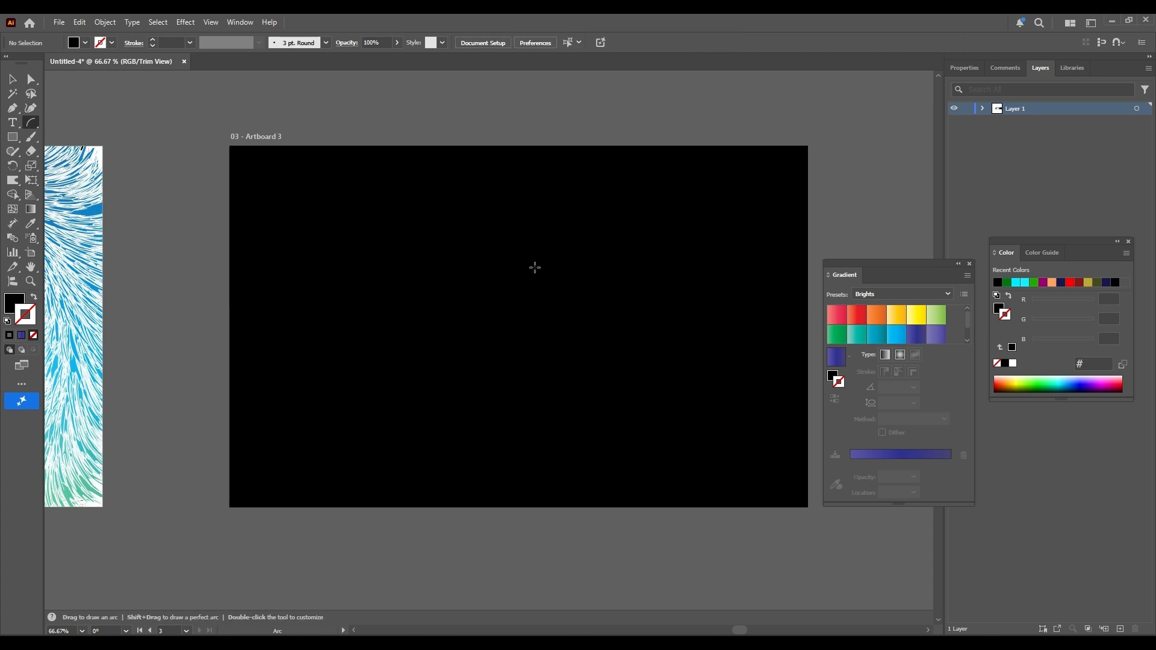
Step: Draw a dense fan of repeated arcs about 835 by 728 px across Artboard 3 and give it a gradient stroke
{"action": "mouse_move", "coordinate": [526, 154]}
{"action": "left_mouse_down"}
{"action": "mouse_move", "coordinate": [568, 214]}
{"action": "mouse_move", "coordinate": [693, 236]}
{"action": "mouse_move", "coordinate": [706, 211]}
{"action": "mouse_move", "coordinate": [689, 198]}
{"action": "mouse_move", "coordinate": [600, 272]}
{"action": "mouse_move", "coordinate": [611, 307]}
{"action": "mouse_move", "coordinate": [695, 337]}
{"action": "mouse_move", "coordinate": [746, 393]}
{"action": "mouse_move", "coordinate": [684, 467]}
{"action": "mouse_move", "coordinate": [578, 441]}
{"action": "mouse_move", "coordinate": [563, 382]}
{"action": "mouse_move", "coordinate": [515, 354]}
{"action": "mouse_move", "coordinate": [473, 405]}
{"action": "mouse_move", "coordinate": [457, 471]}
{"action": "mouse_move", "coordinate": [380, 463]}
{"action": "mouse_move", "coordinate": [380, 404]}
{"action": "mouse_move", "coordinate": [450, 346]}
{"action": "mouse_move", "coordinate": [525, 155]}
{"action": "left_mouse_up"}
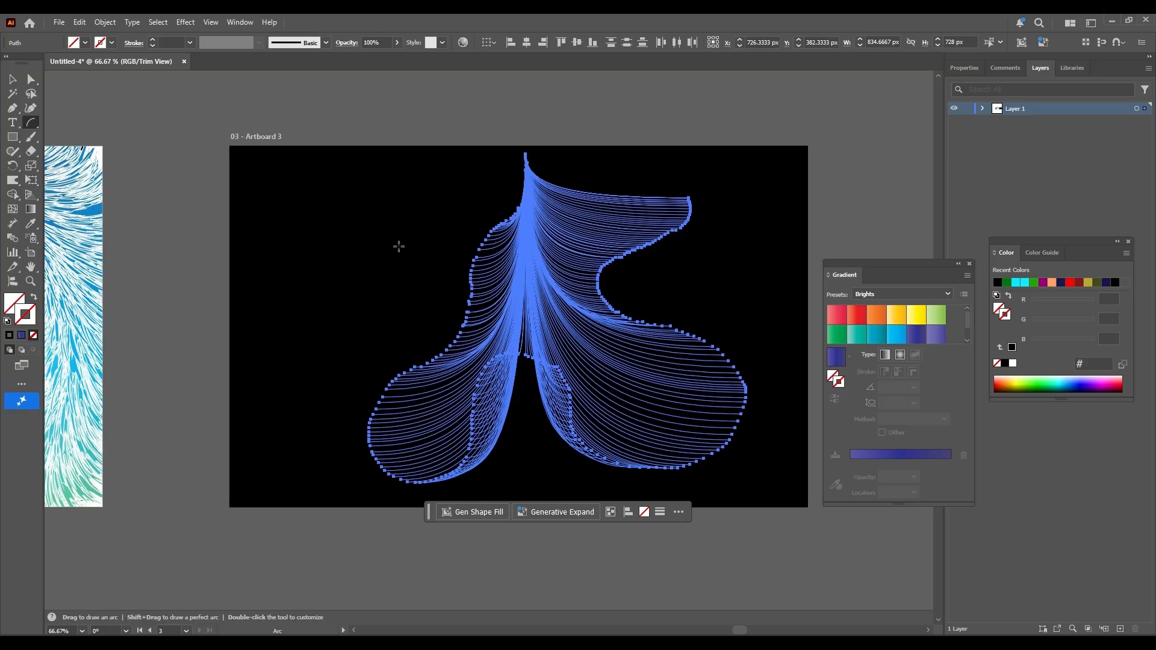
{"action": "left_click", "coordinate": [21, 335]}
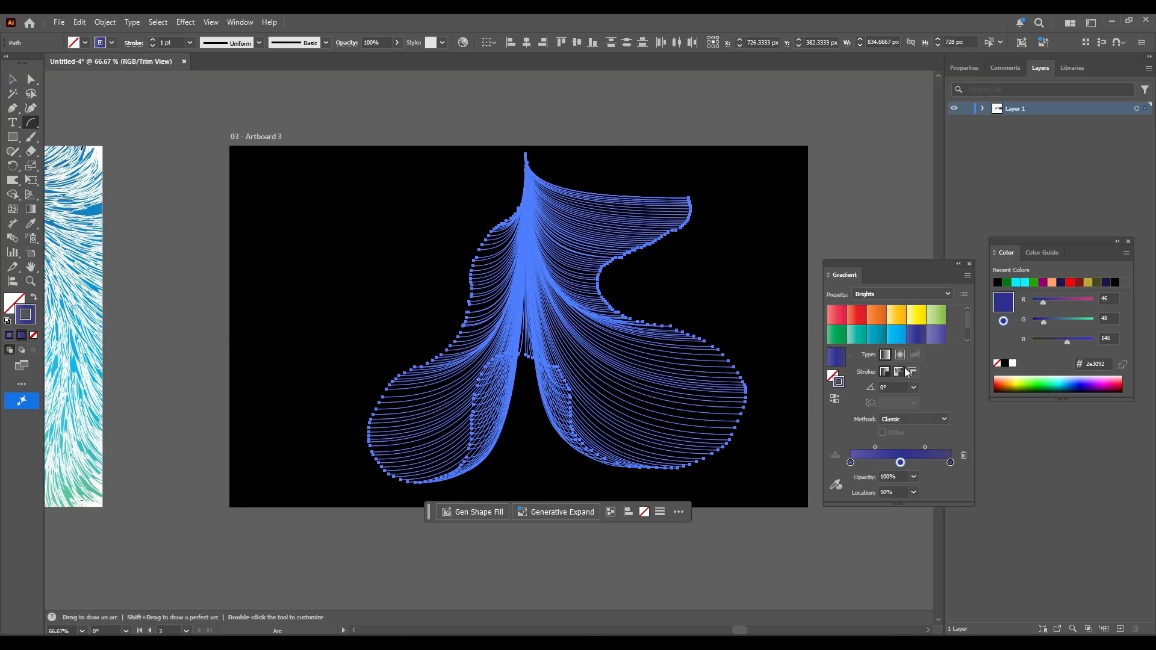
Step: Try the pink-red and the bright blue gradient presets from Brights on the stroke of all the arcs
{"action": "left_click", "coordinate": [845, 318]}
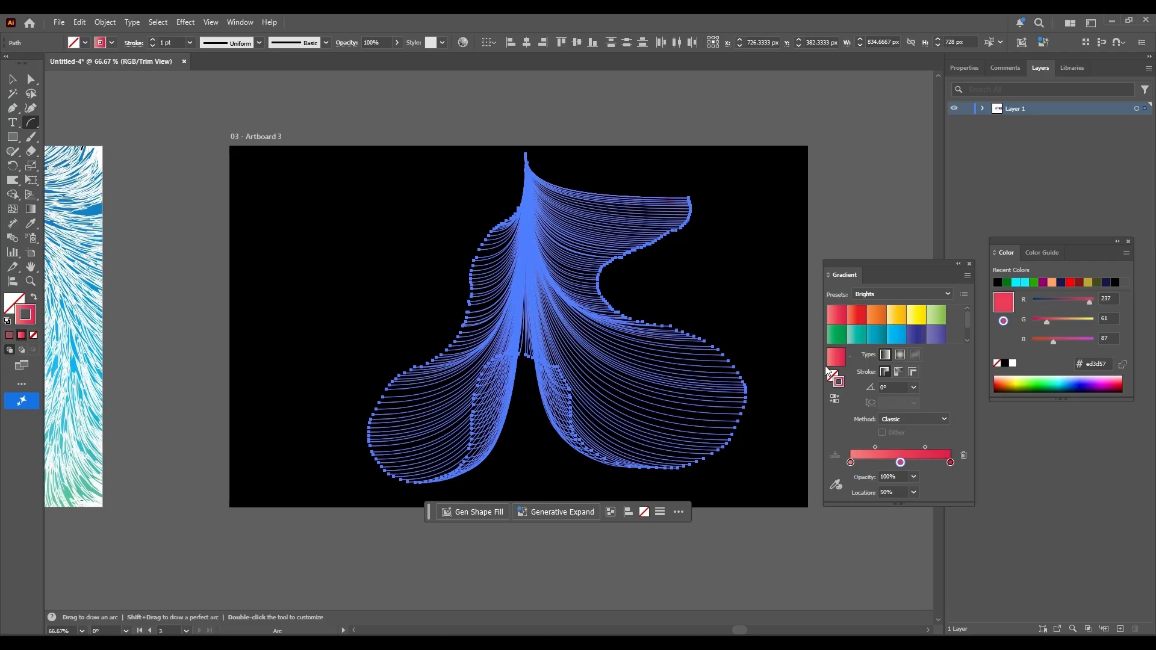
{"action": "left_click", "coordinate": [9, 83]}
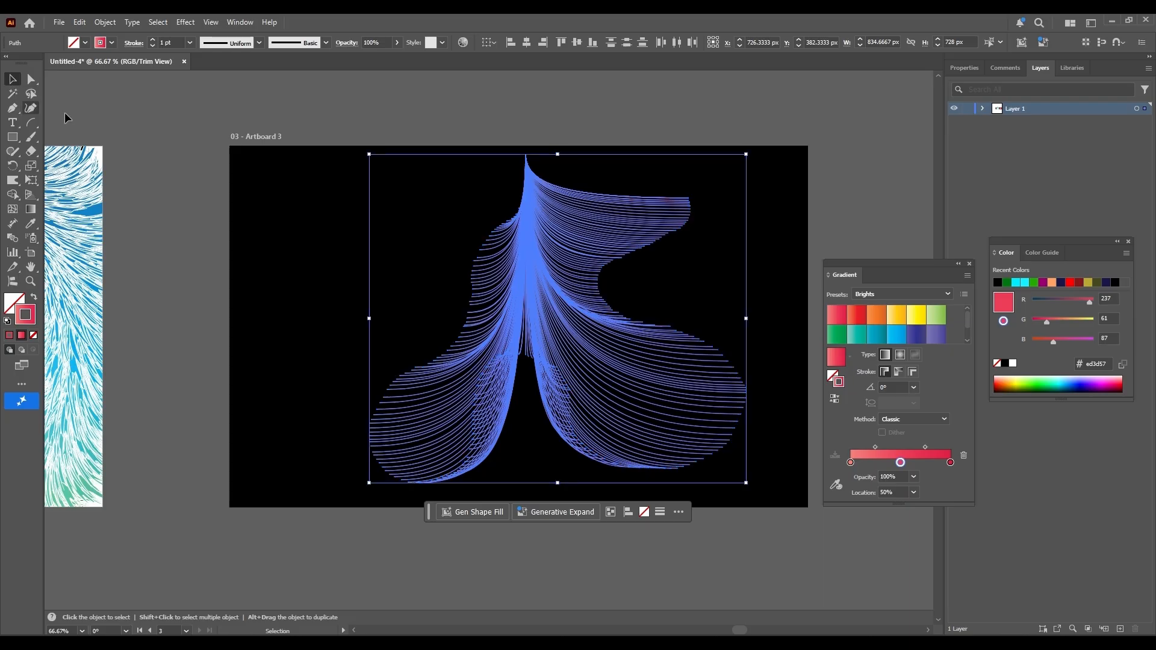
{"action": "left_click", "coordinate": [179, 210]}
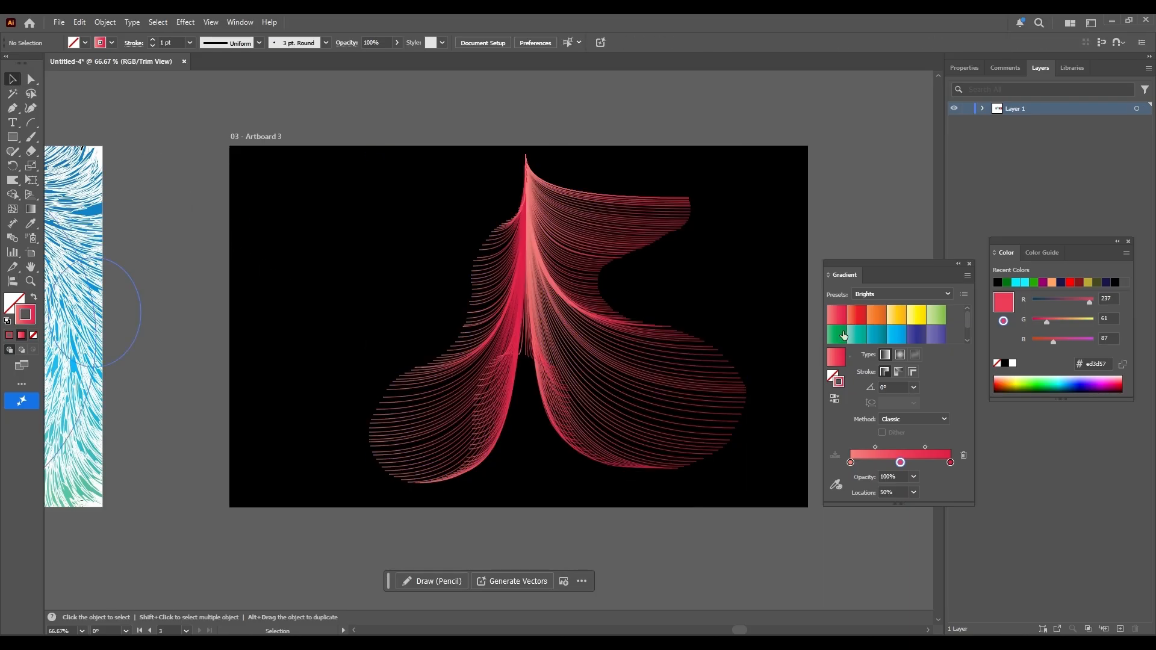
{"action": "left_click_drag", "start_coordinate": [728, 524], "coordinate": [399, 159]}
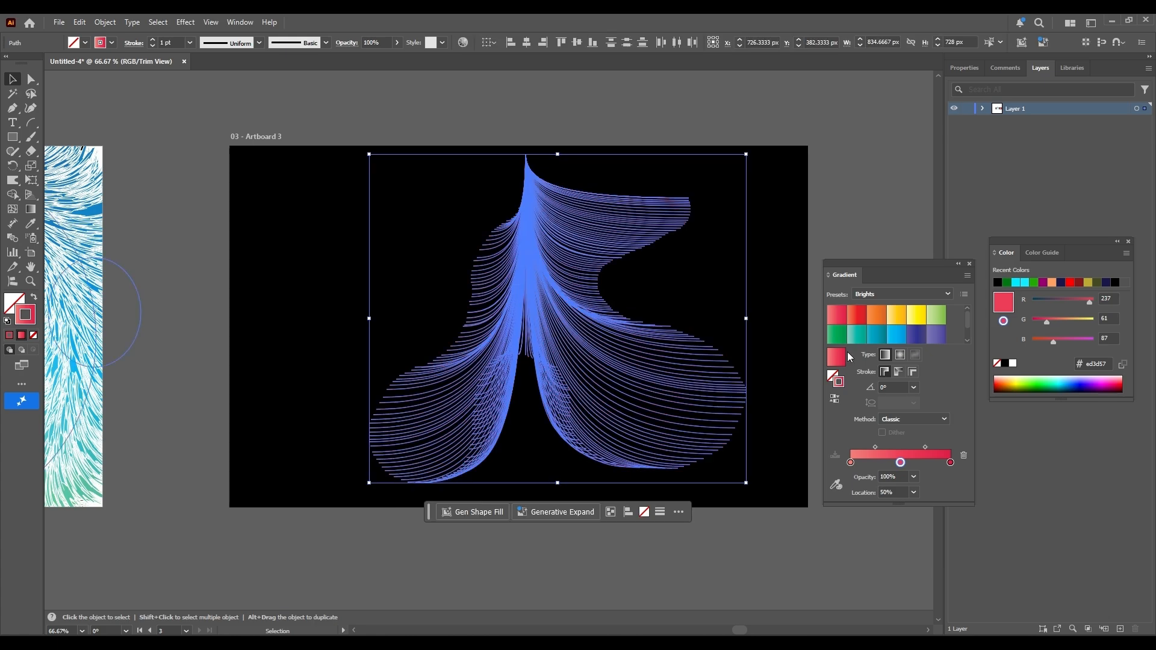
{"action": "left_click", "coordinate": [888, 336]}
{"action": "left_click", "coordinate": [903, 217]}
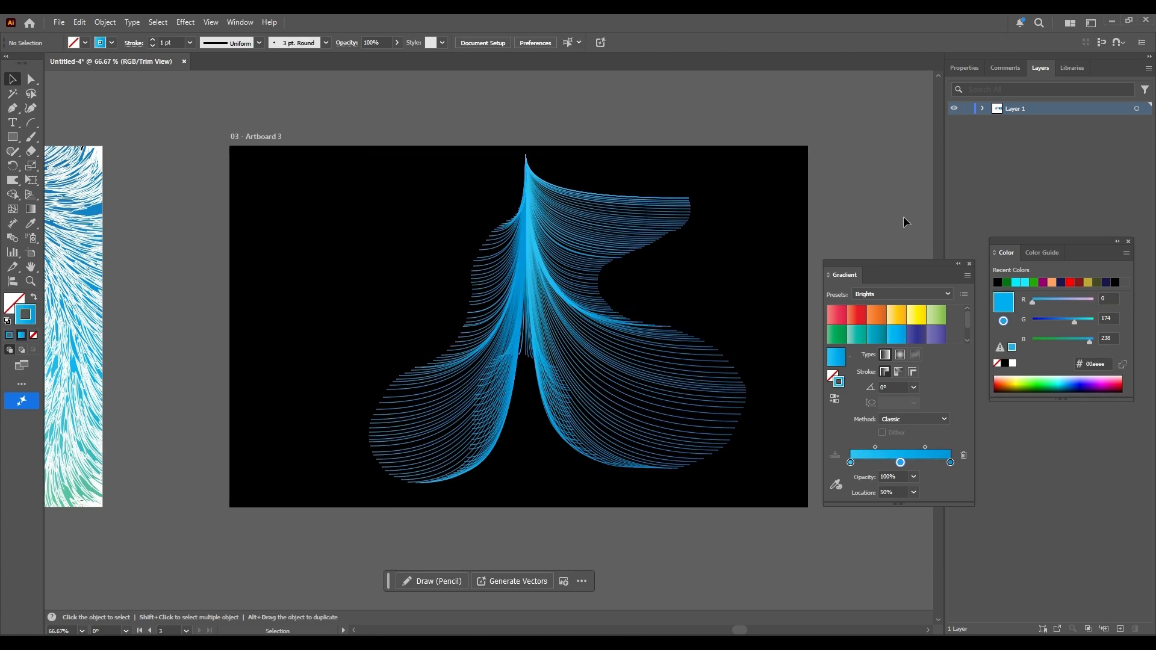
Step: Apply the yellow Brights gradient preset to the stroke of the arc fan on Artboard 3
{"action": "left_click_drag", "start_coordinate": [760, 507], "coordinate": [749, 258]}
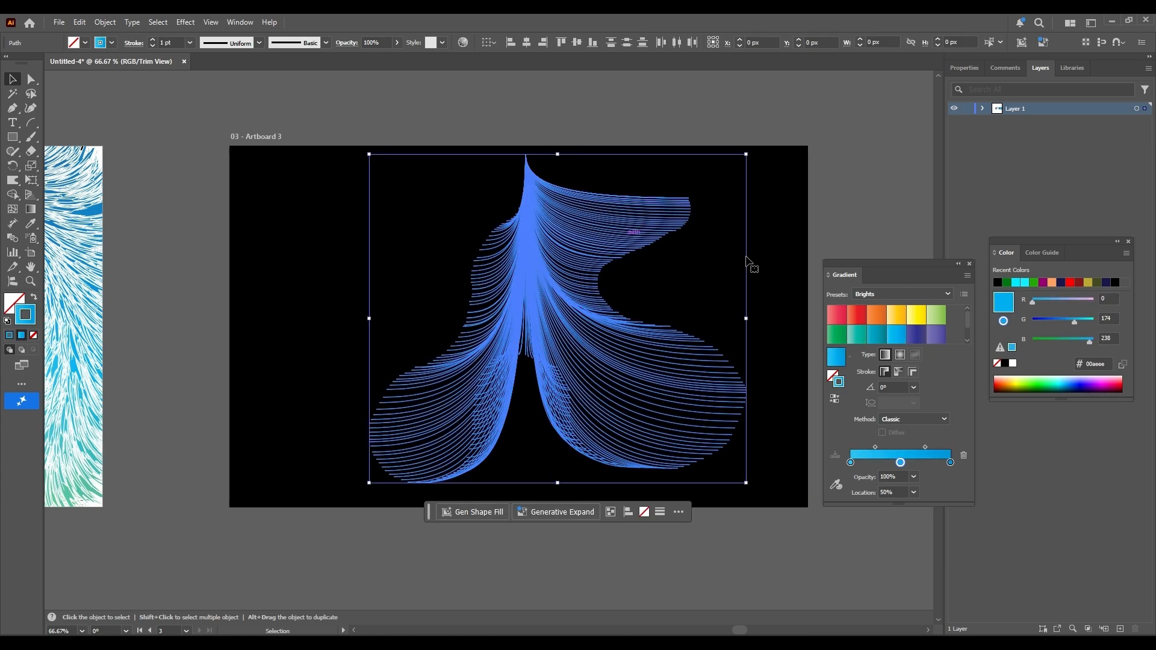
{"action": "left_click", "coordinate": [920, 325]}
{"action": "left_click", "coordinate": [871, 204]}
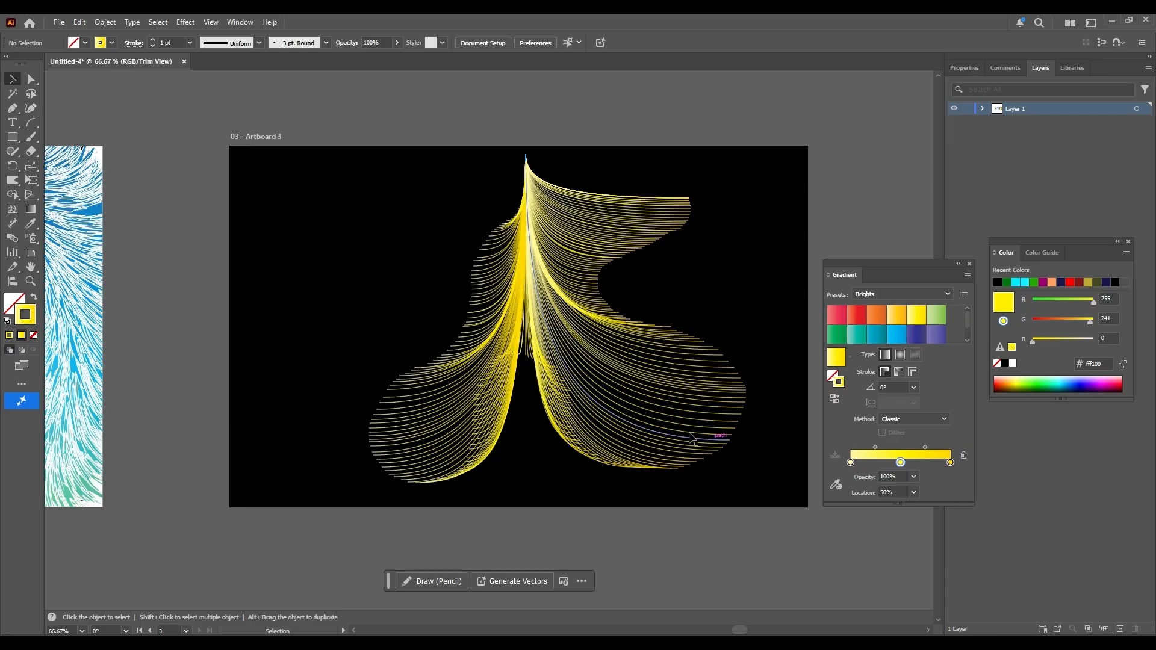
Step: Add a fourth 1280 x 800 px artboard beside Artboard 3
{"action": "scroll", "coordinate": [536, 402], "scroll_direction": "right", "scroll_amount": 1}
{"action": "scroll", "coordinate": [536, 403], "scroll_direction": "down", "scroll_amount": 3}
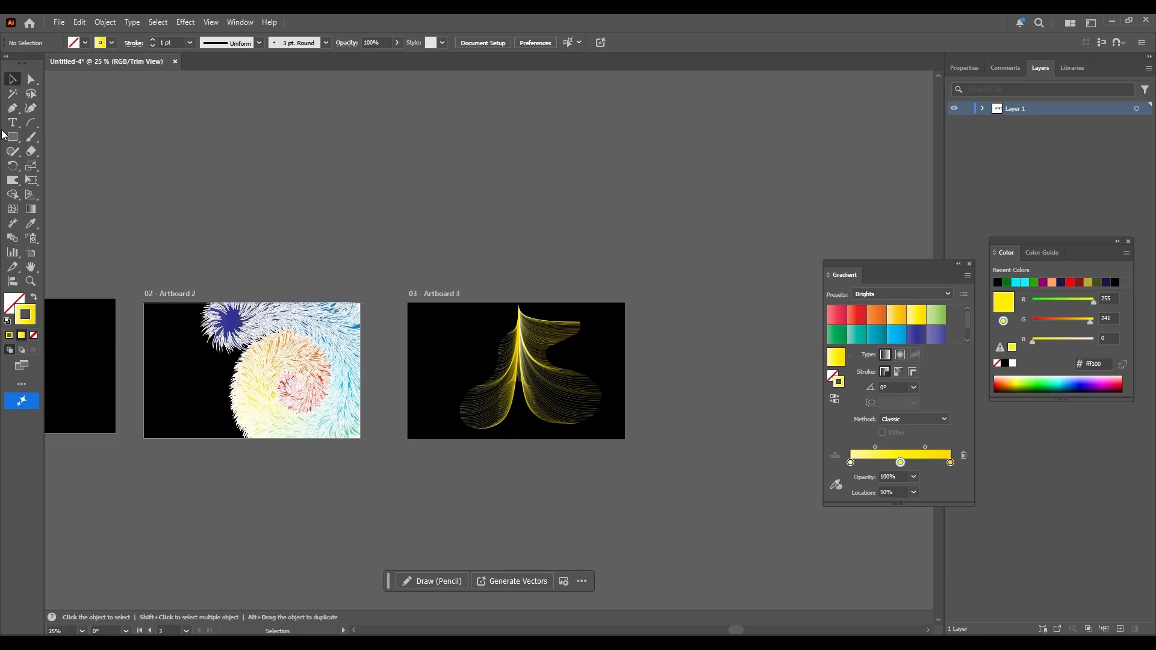
{"action": "left_click", "coordinate": [31, 252]}
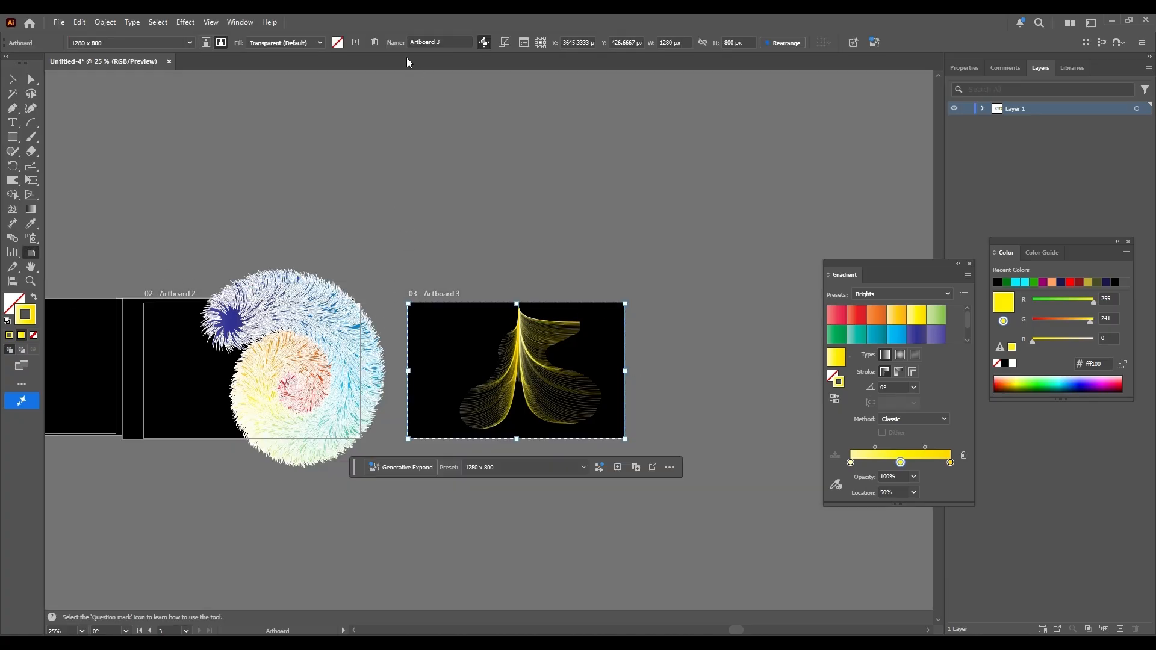
{"action": "left_click", "coordinate": [356, 42]}
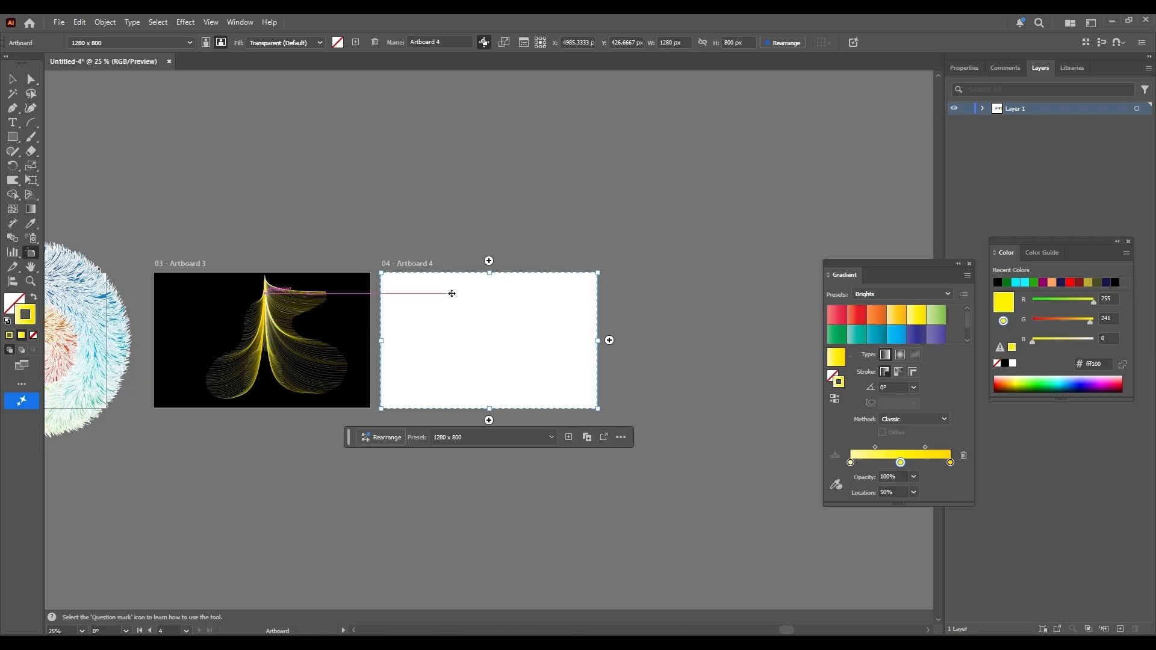
Step: Draw a 1280 by 800 px rectangle covering Artboard 4, with a black 000000 fill and no stroke
{"action": "left_click", "coordinate": [12, 136]}
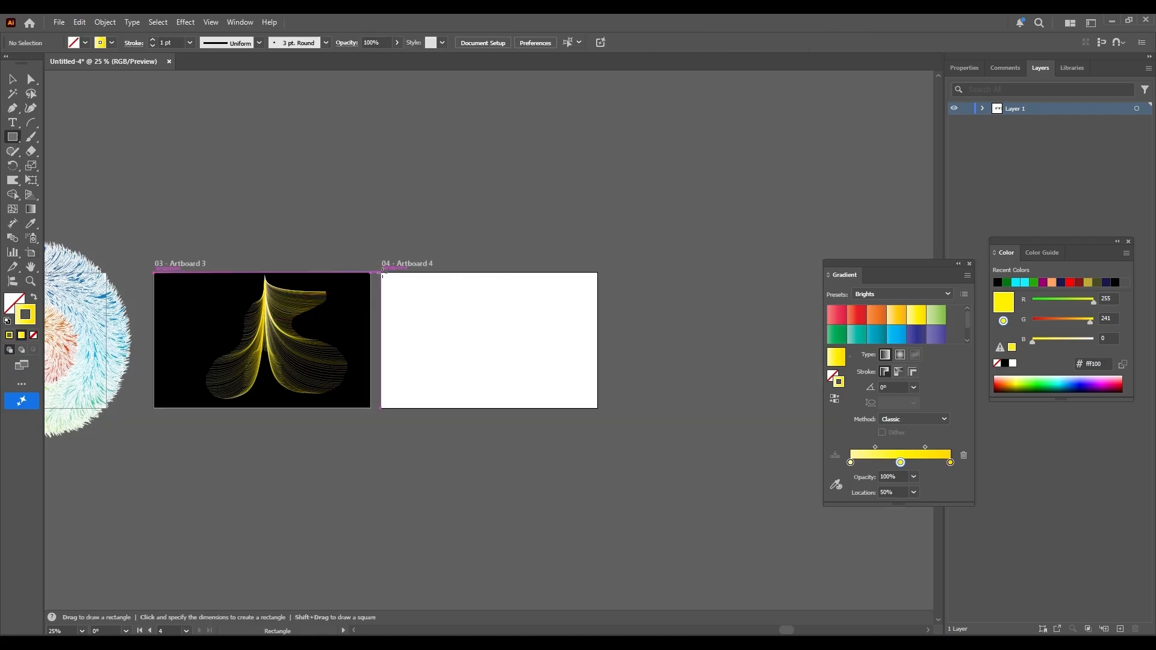
{"action": "left_click_drag", "start_coordinate": [382, 273], "coordinate": [598, 410]}
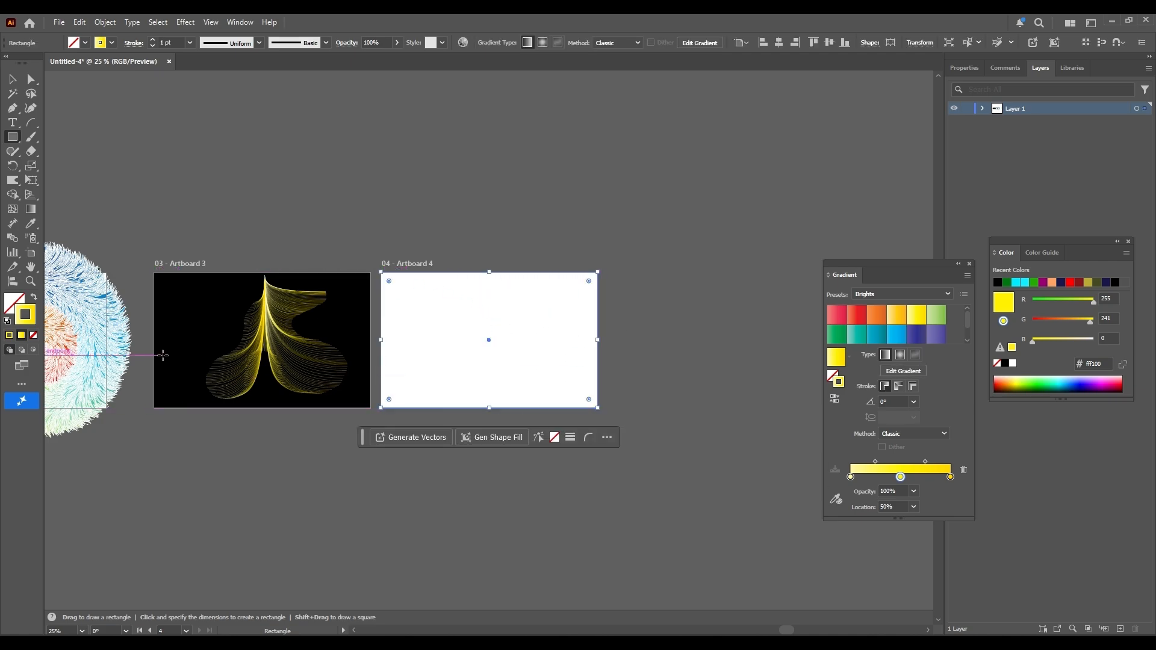
{"action": "double_click", "coordinate": [33, 322]}
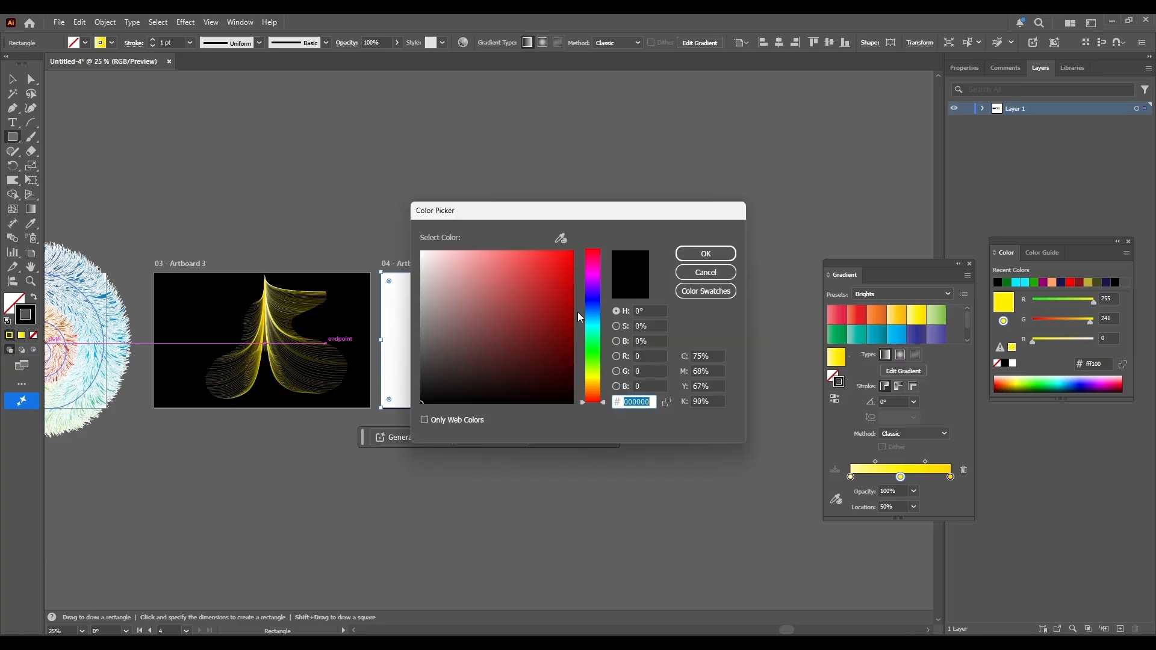
{"action": "left_click_drag", "start_coordinate": [516, 356], "coordinate": [426, 431]}
{"action": "left_click", "coordinate": [706, 253]}
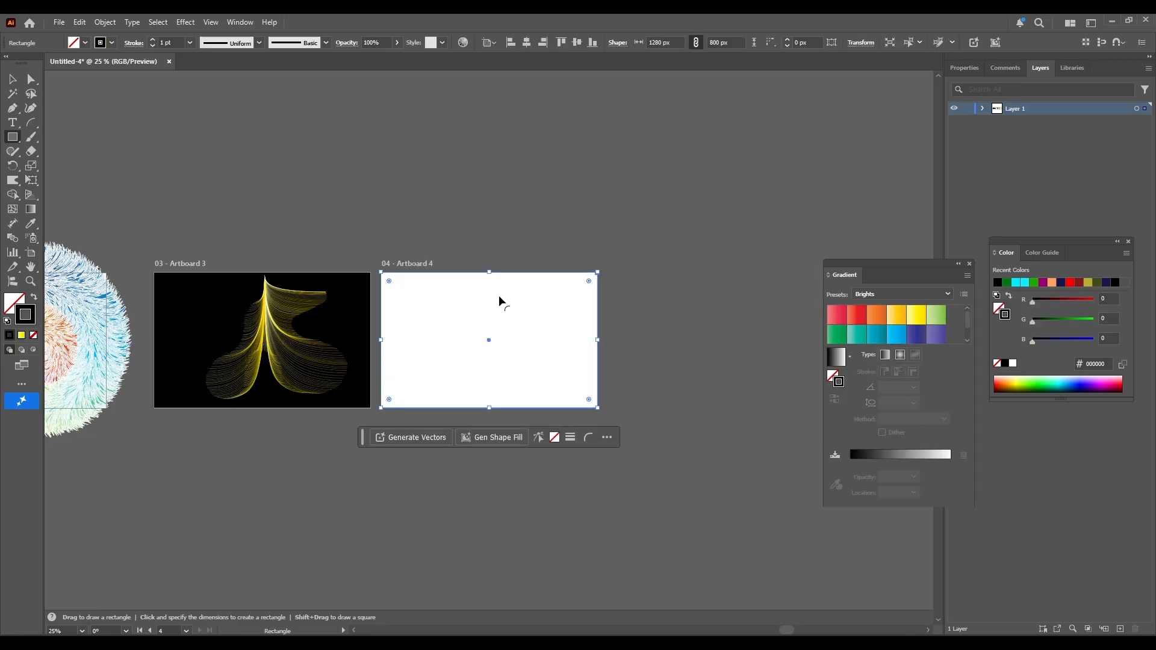
{"action": "left_click", "coordinate": [33, 297]}
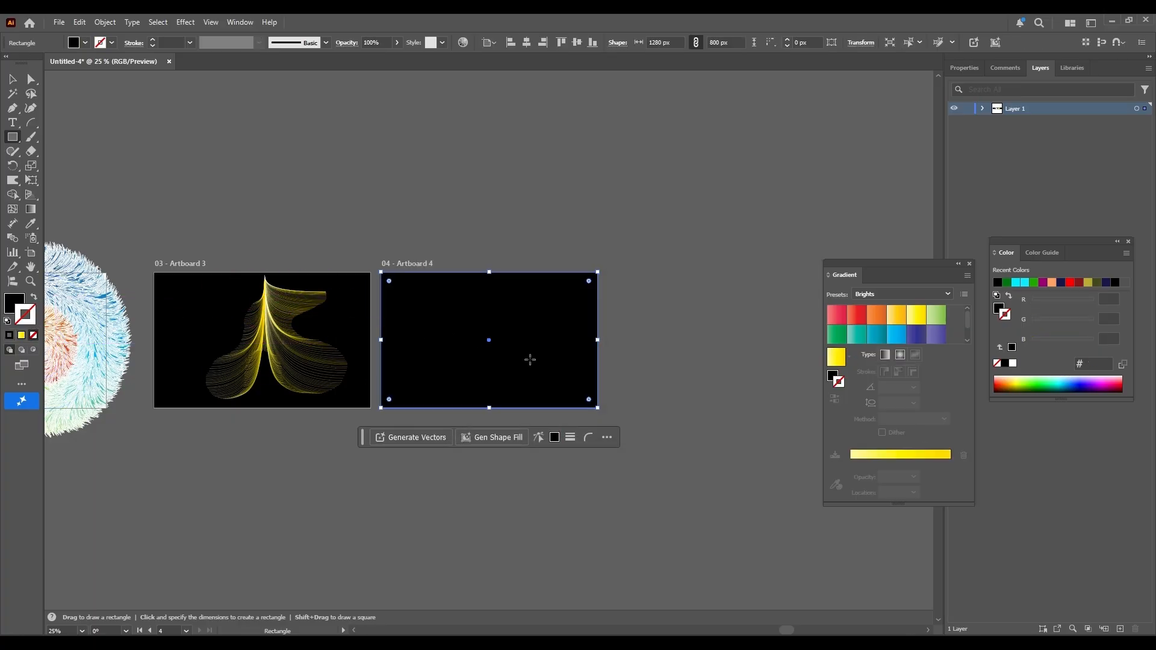
Step: Lock the black background rectangle on Artboard 4
{"action": "left_click", "coordinate": [105, 22]}
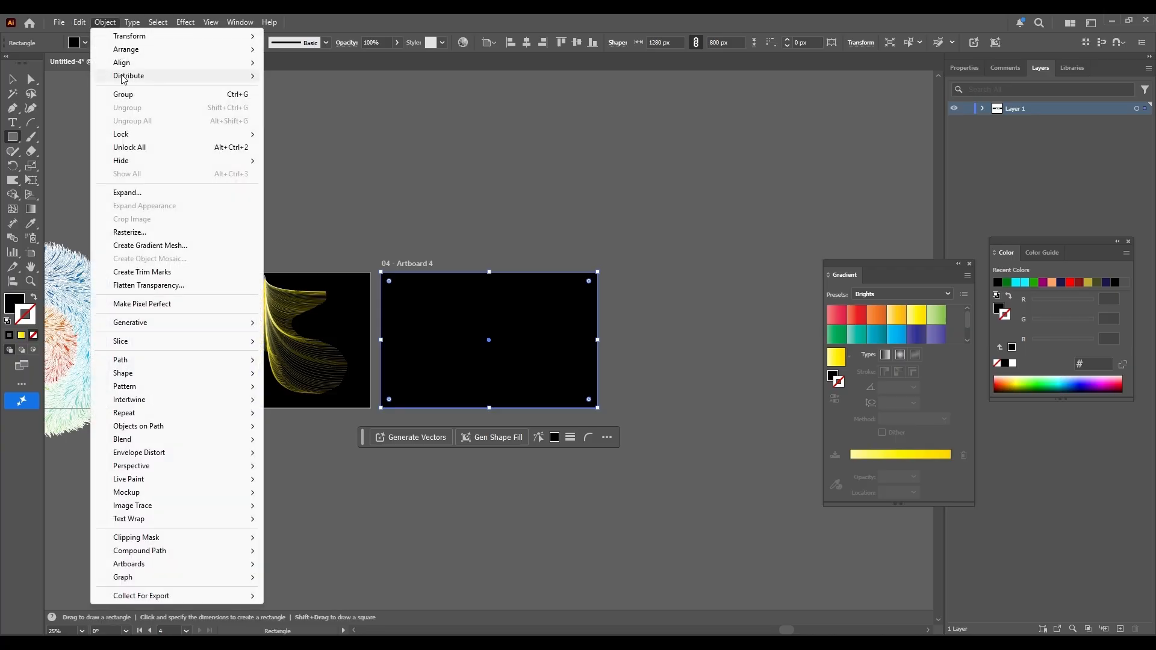
{"action": "mouse_move", "coordinate": [160, 128]}
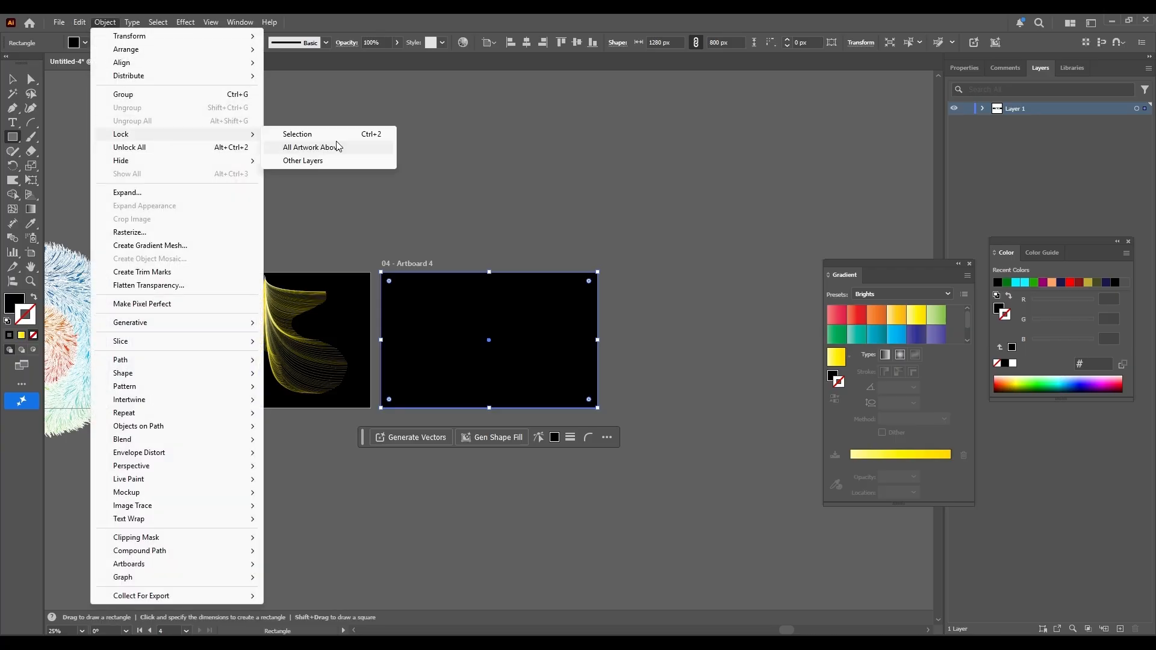
{"action": "left_click", "coordinate": [335, 134]}
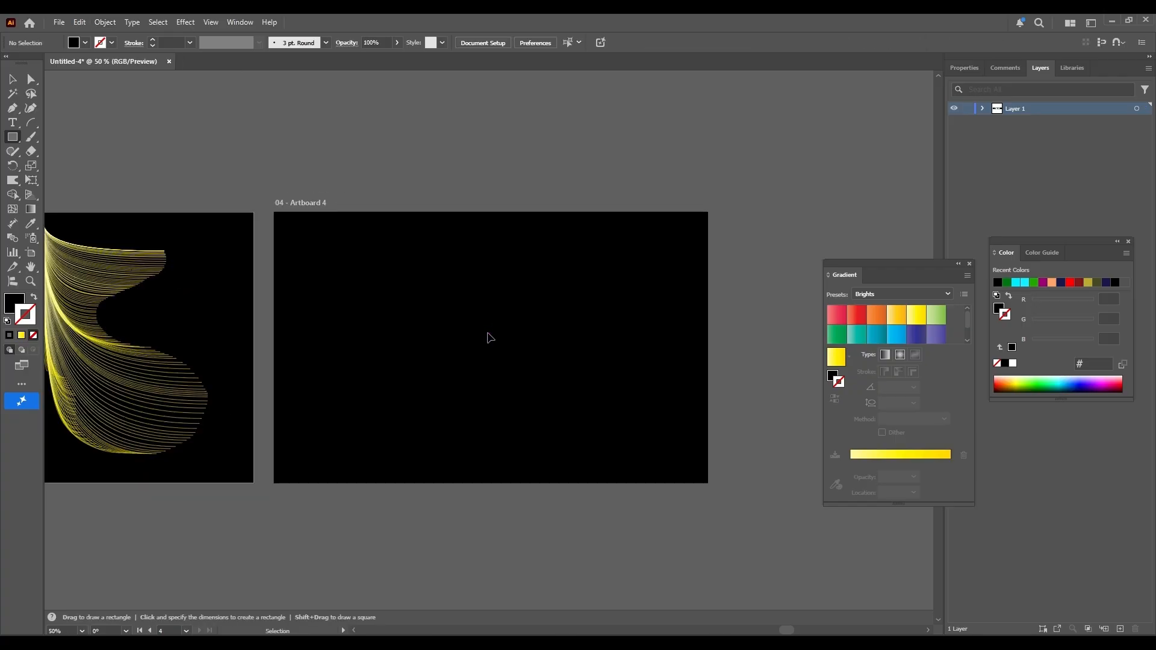
Step: Set the stroke to the light-to-dark blue gradient from the Document Library presets
{"action": "key", "text": "ctrl+plus"}
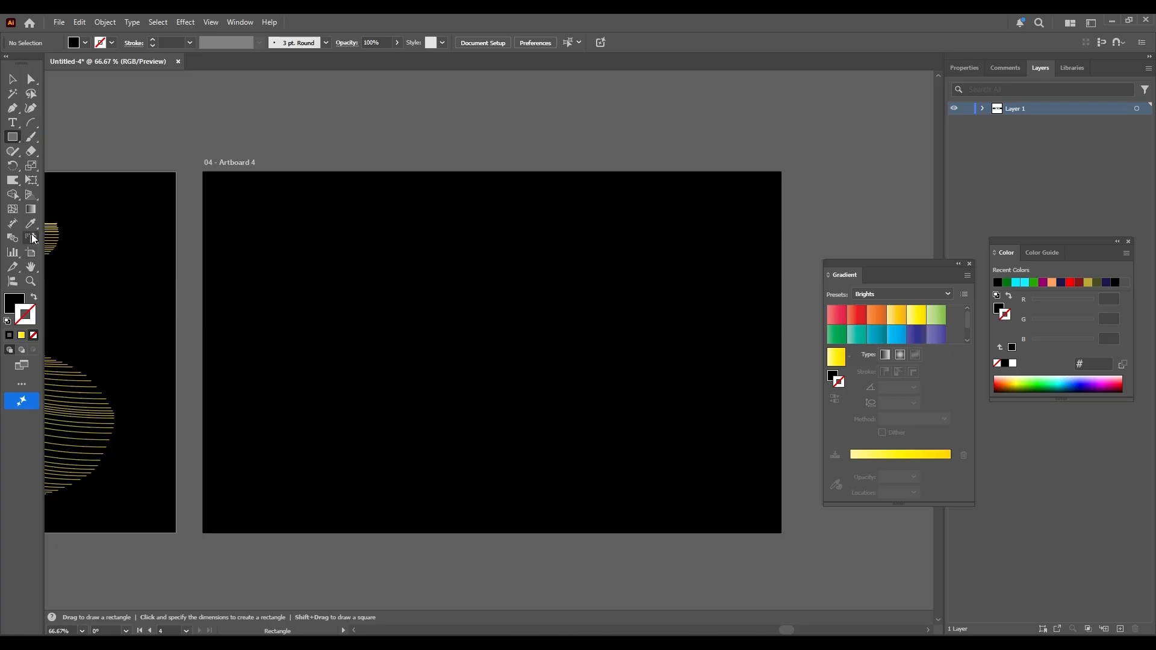
{"action": "left_click", "coordinate": [31, 209]}
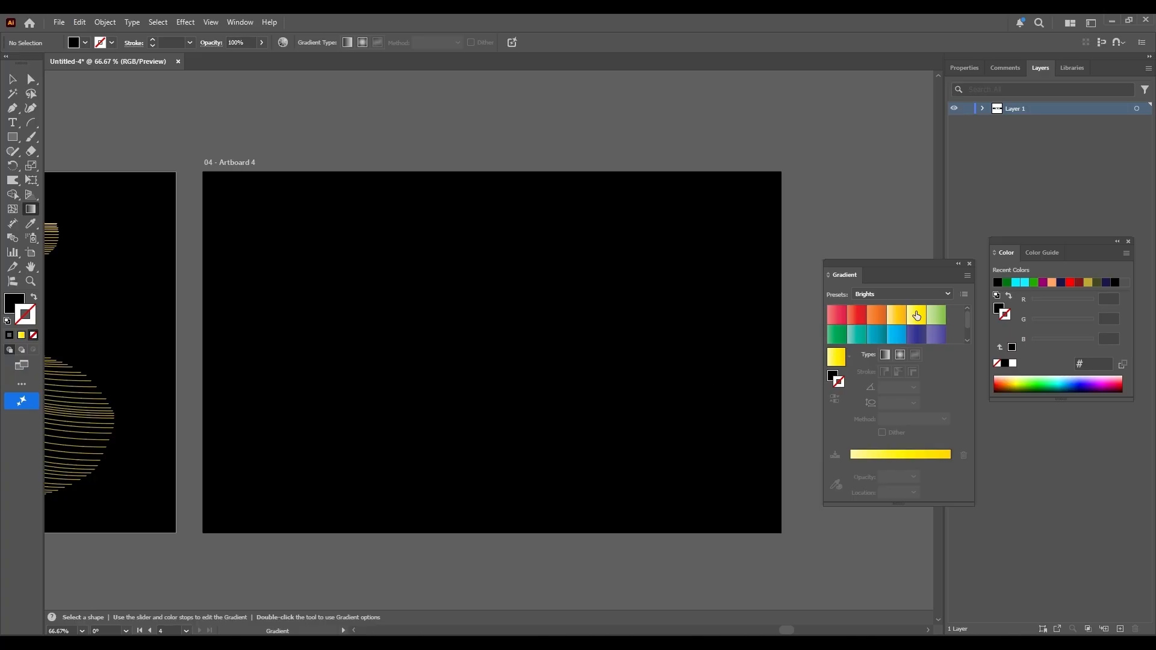
{"action": "left_click", "coordinate": [904, 295]}
{"action": "left_click", "coordinate": [900, 307]}
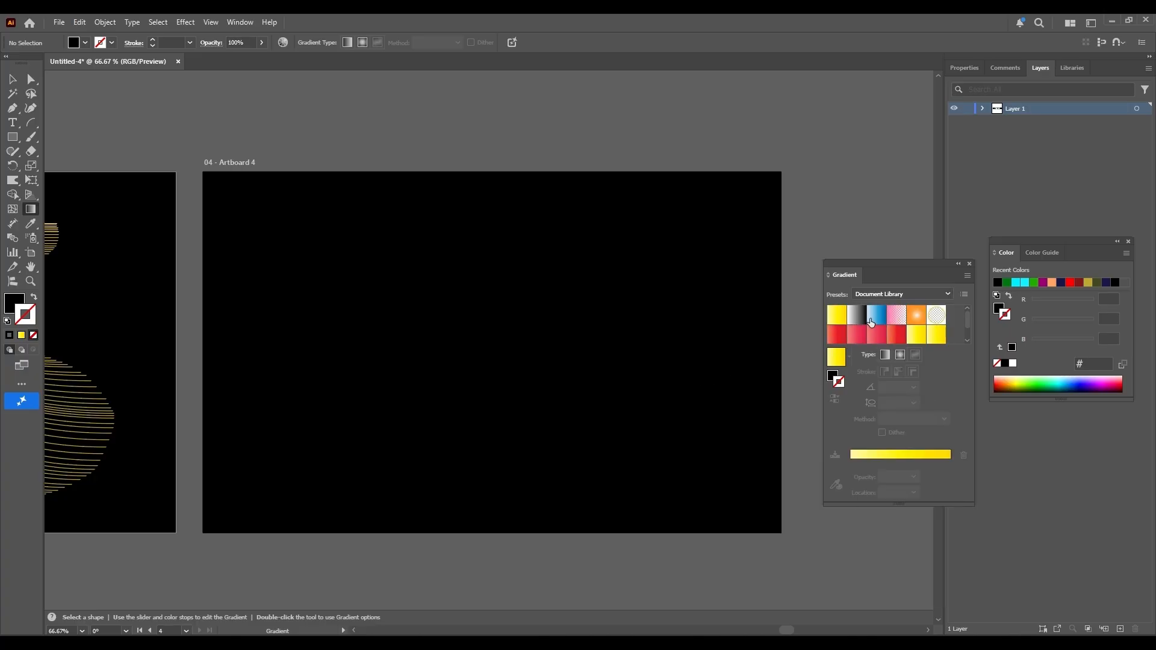
{"action": "left_click", "coordinate": [862, 314]}
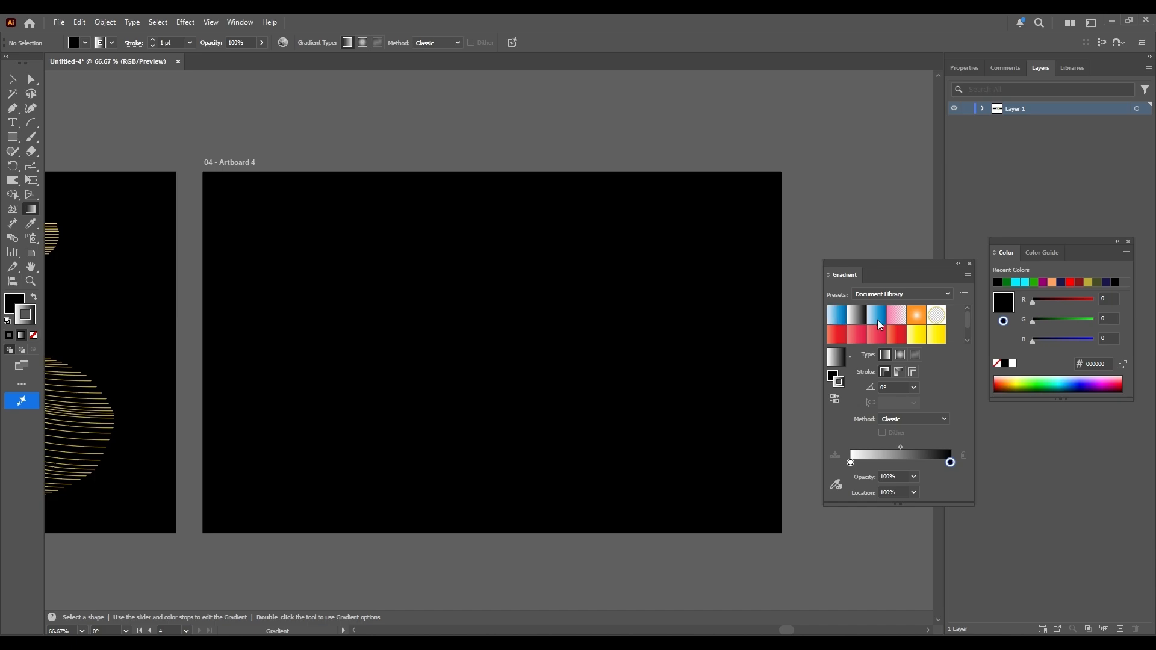
{"action": "left_click", "coordinate": [876, 320]}
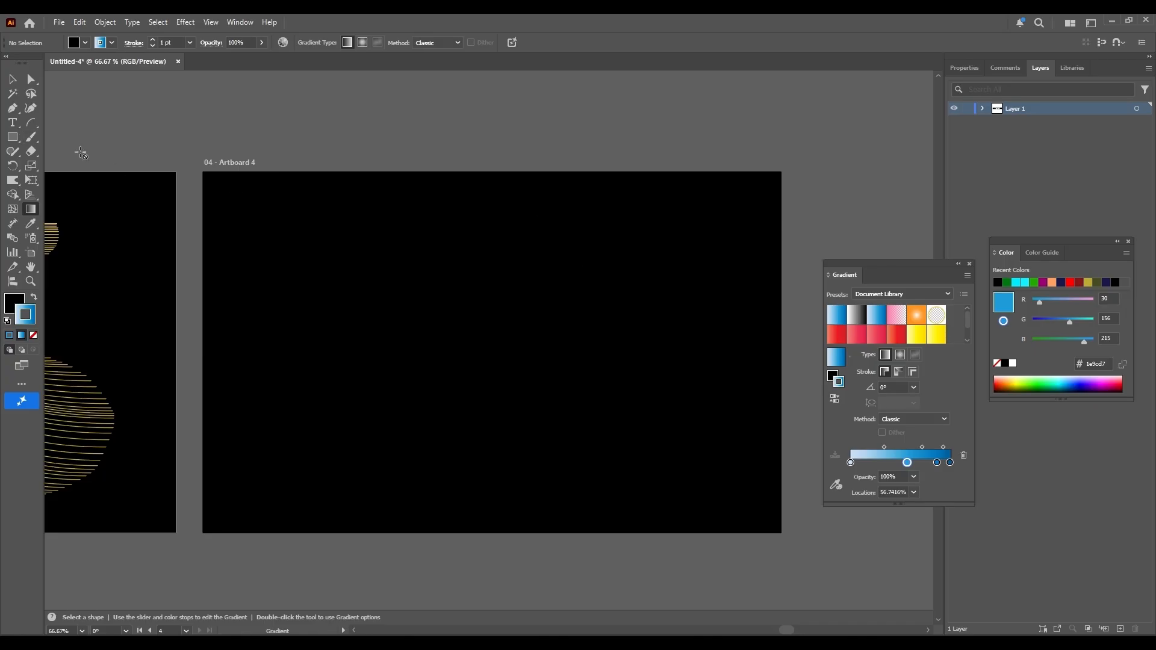
Step: Draw a wavy fan of repeated arcs about 425 by 676 px on Artboard 4 with the Arc tool
{"action": "left_click", "coordinate": [31, 122]}
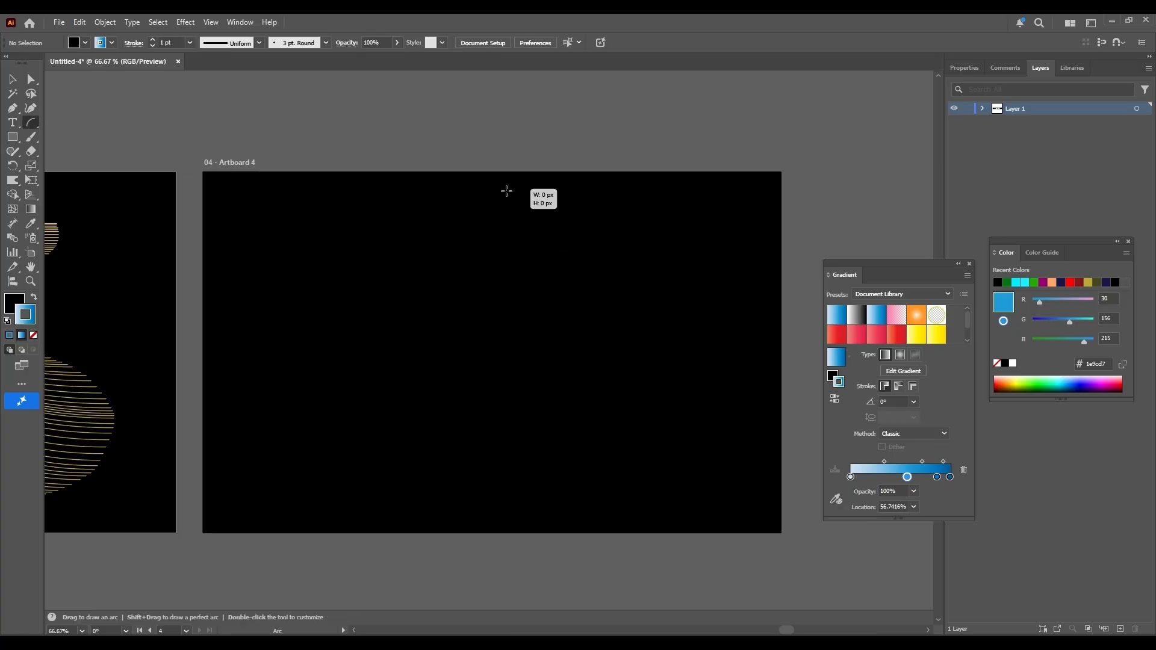
{"action": "left_click_drag", "start_coordinate": [506, 188], "coordinate": [616, 228]}
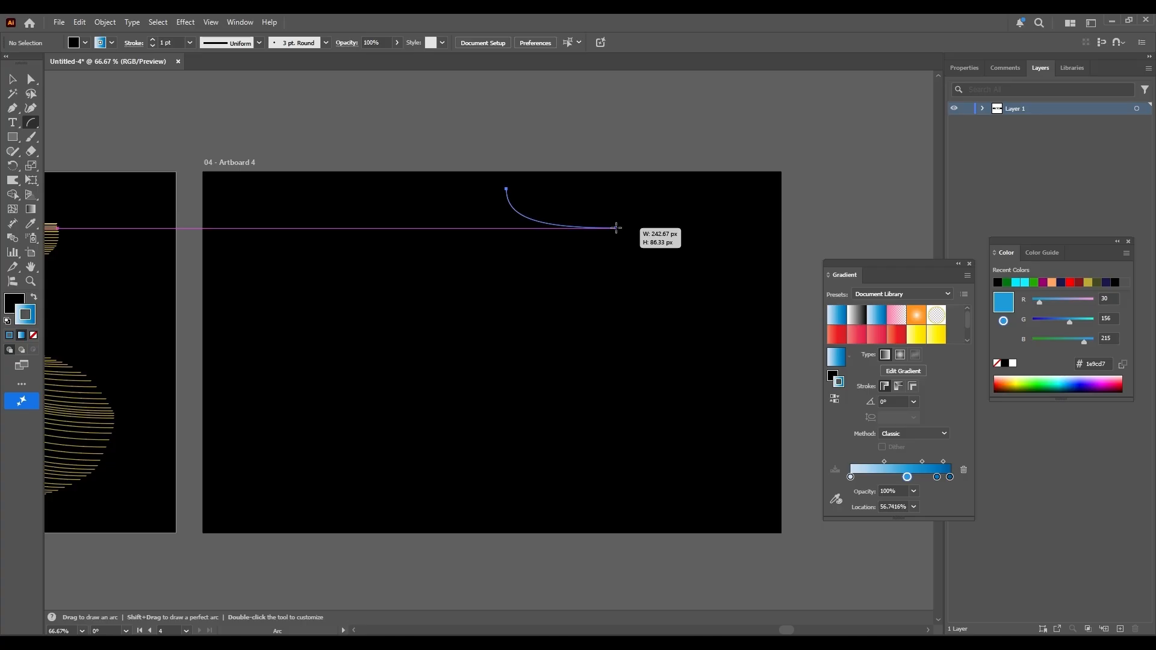
{"action": "mouse_move", "coordinate": [617, 227]}
{"action": "left_mouse_down"}
{"action": "mouse_move", "coordinate": [578, 258]}
{"action": "mouse_move", "coordinate": [590, 292]}
{"action": "mouse_move", "coordinate": [654, 306]}
{"action": "mouse_move", "coordinate": [698, 341]}
{"action": "mouse_move", "coordinate": [622, 407]}
{"action": "mouse_move", "coordinate": [650, 468]}
{"action": "mouse_move", "coordinate": [563, 497]}
{"action": "left_mouse_up"}
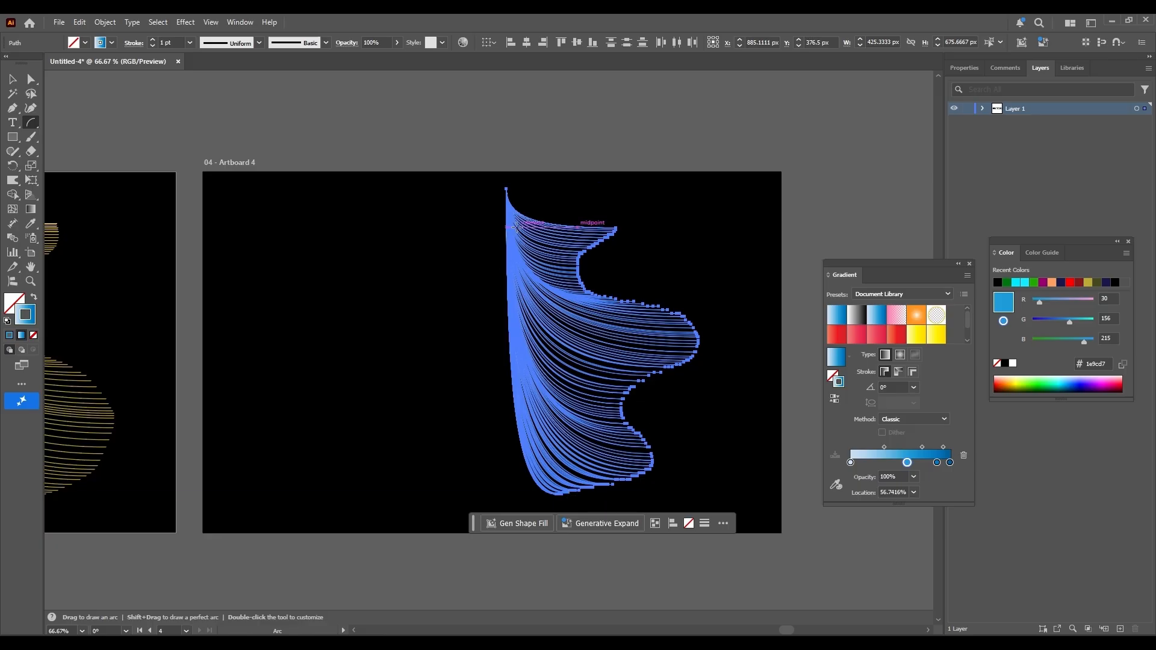
Step: Reflect a copy of the blue arc fan on Artboard 4 across a vertical axis
{"action": "right_click", "coordinate": [519, 235]}
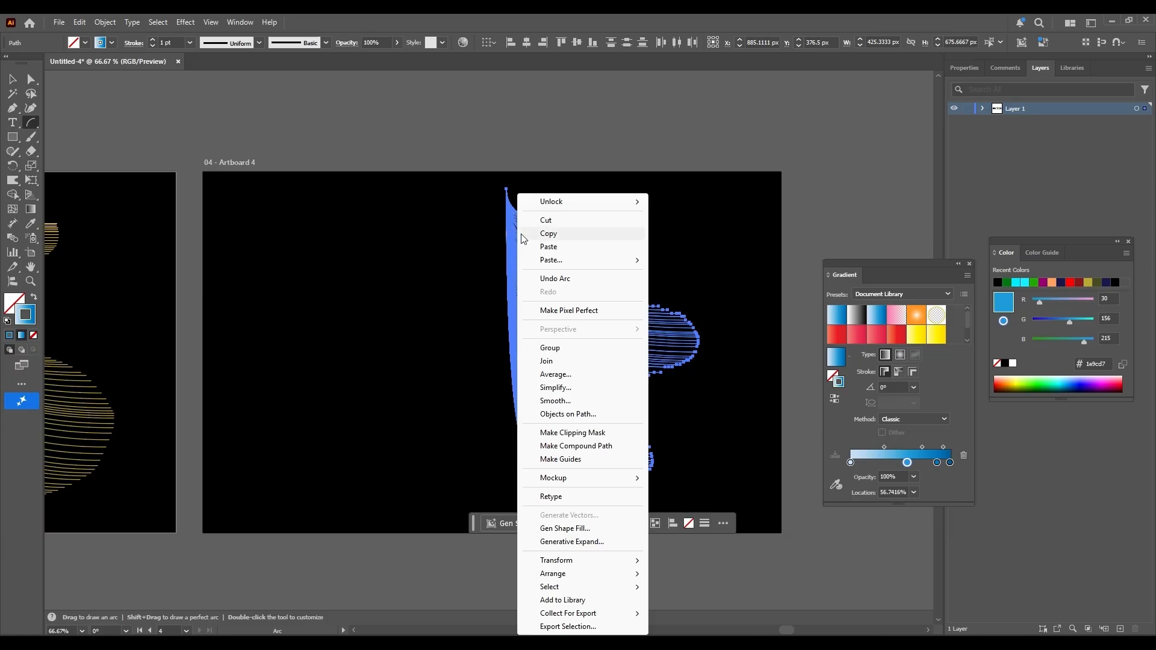
{"action": "mouse_move", "coordinate": [623, 566]}
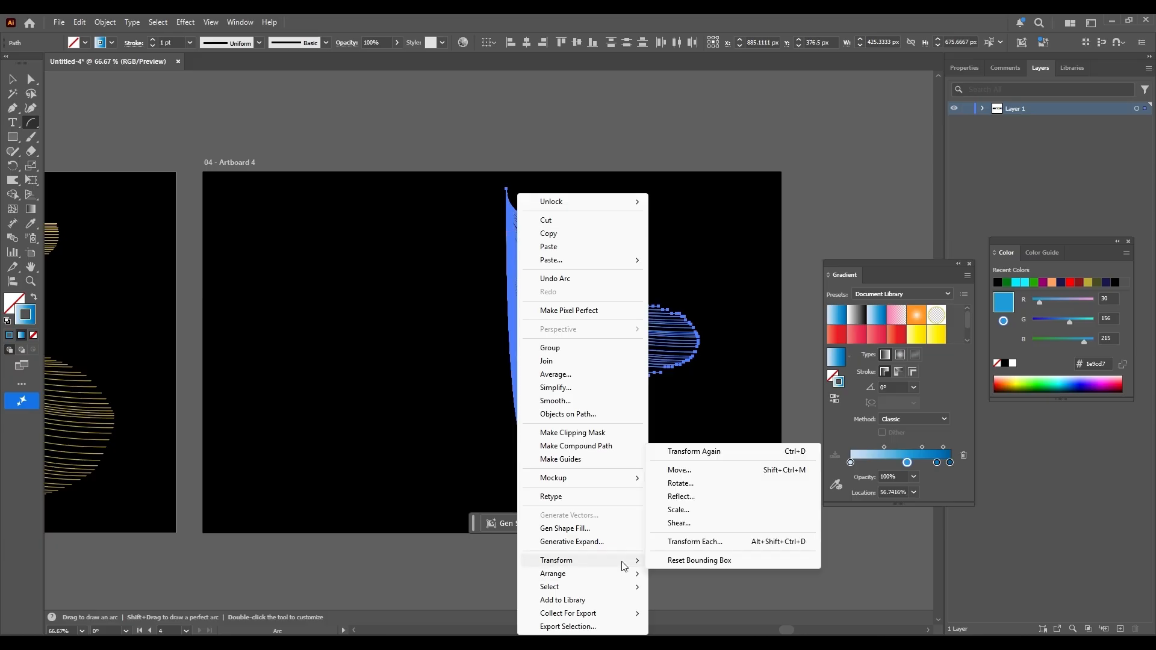
{"action": "left_click", "coordinate": [713, 500]}
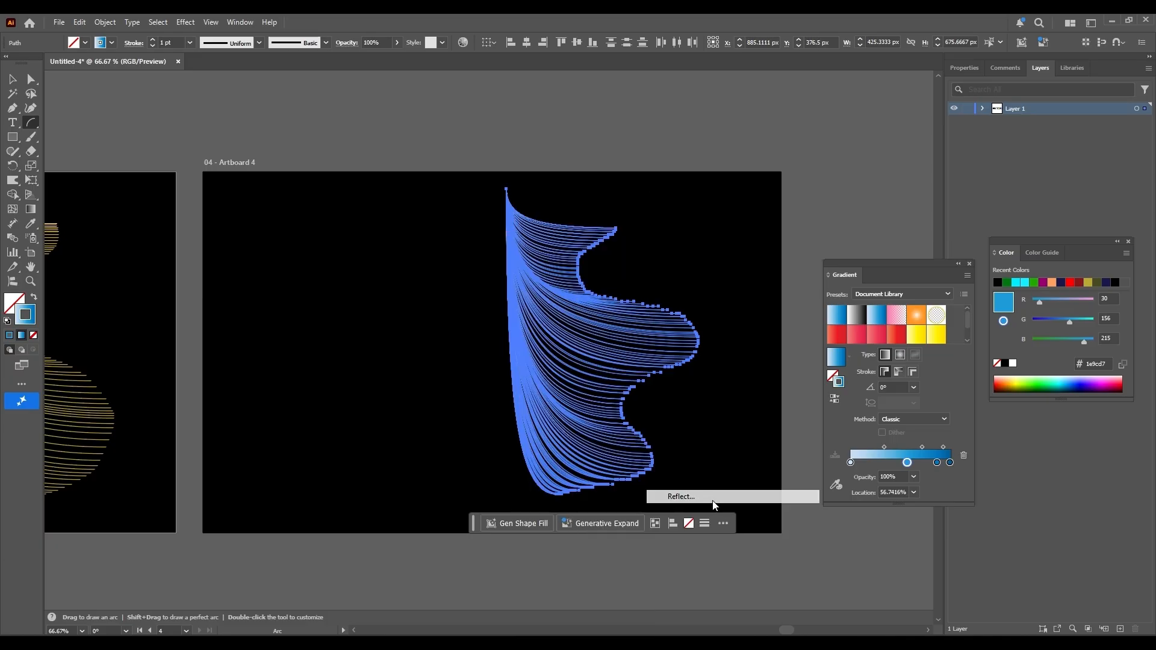
{"action": "left_click", "coordinate": [514, 405]}
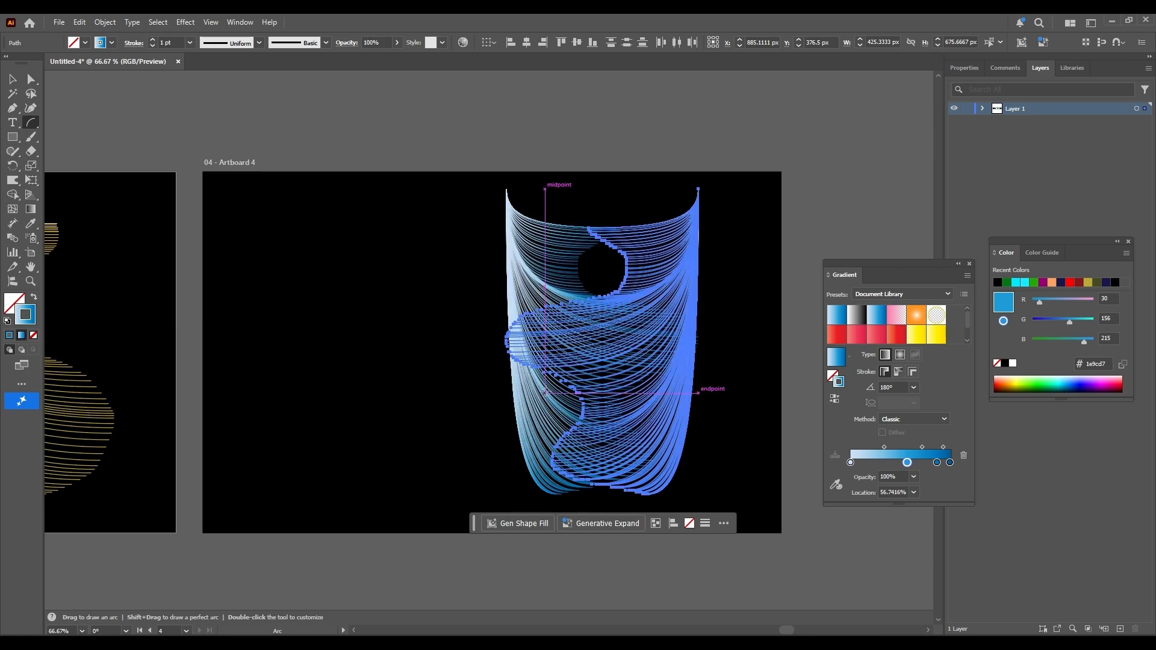
Step: Move the mirrored fan to the left of the original so their straight edges meet in a symmetrical shape, and deselect it
{"action": "left_click", "coordinate": [12, 79]}
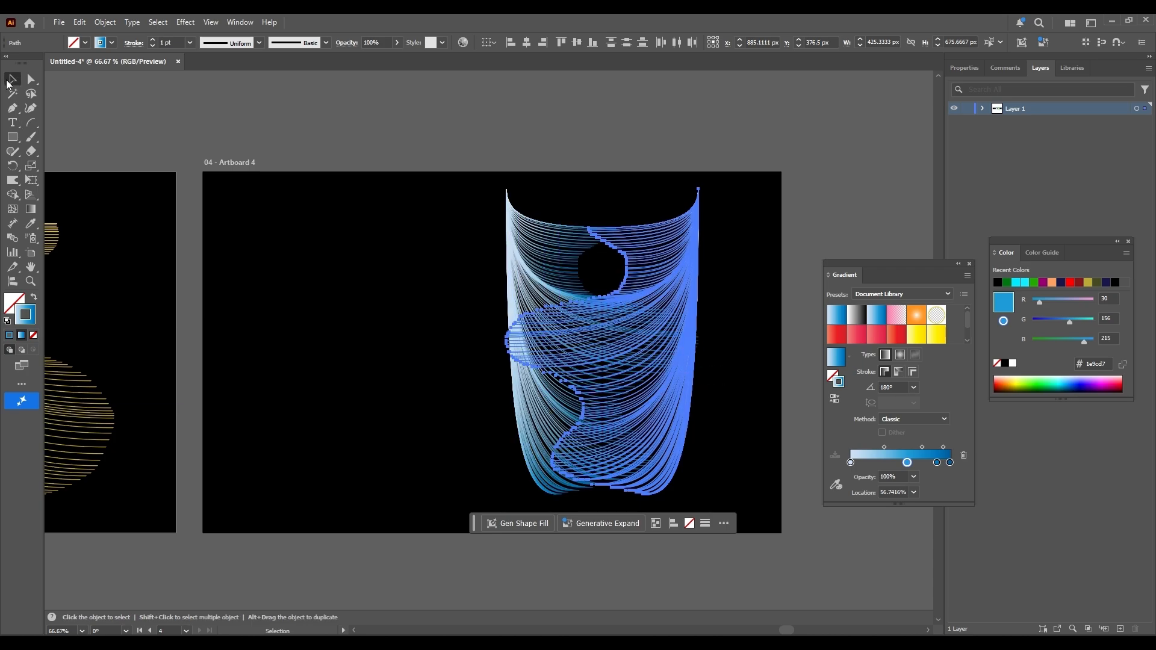
{"action": "left_click_drag", "start_coordinate": [696, 230], "coordinate": [502, 227]}
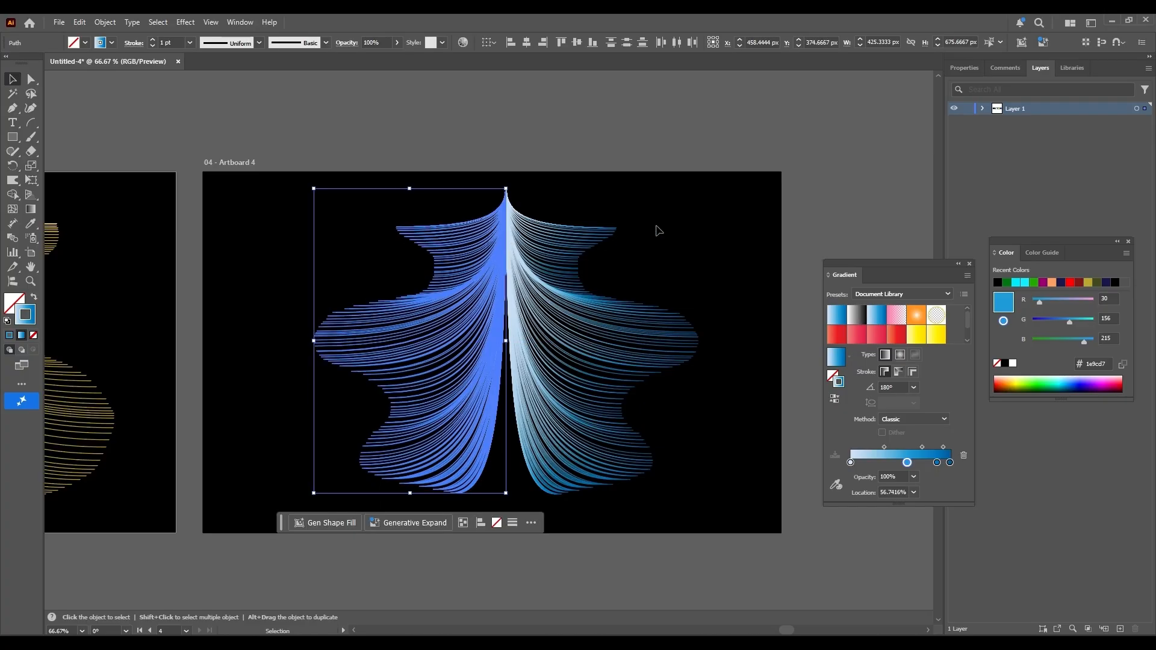
{"action": "left_click", "coordinate": [837, 134]}
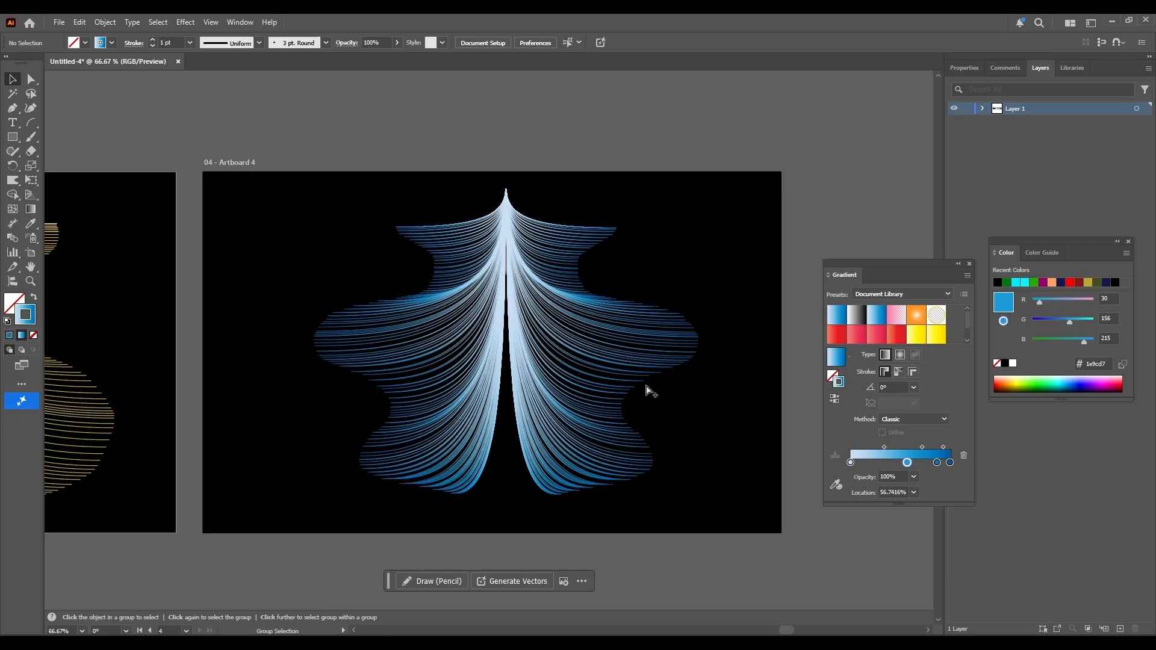
Step: Turn on Trim View to hide the artwork extending beyond the artboards, and clear the selection
{"action": "scroll", "coordinate": [648, 391], "scroll_direction": "down", "scroll_amount": 5}
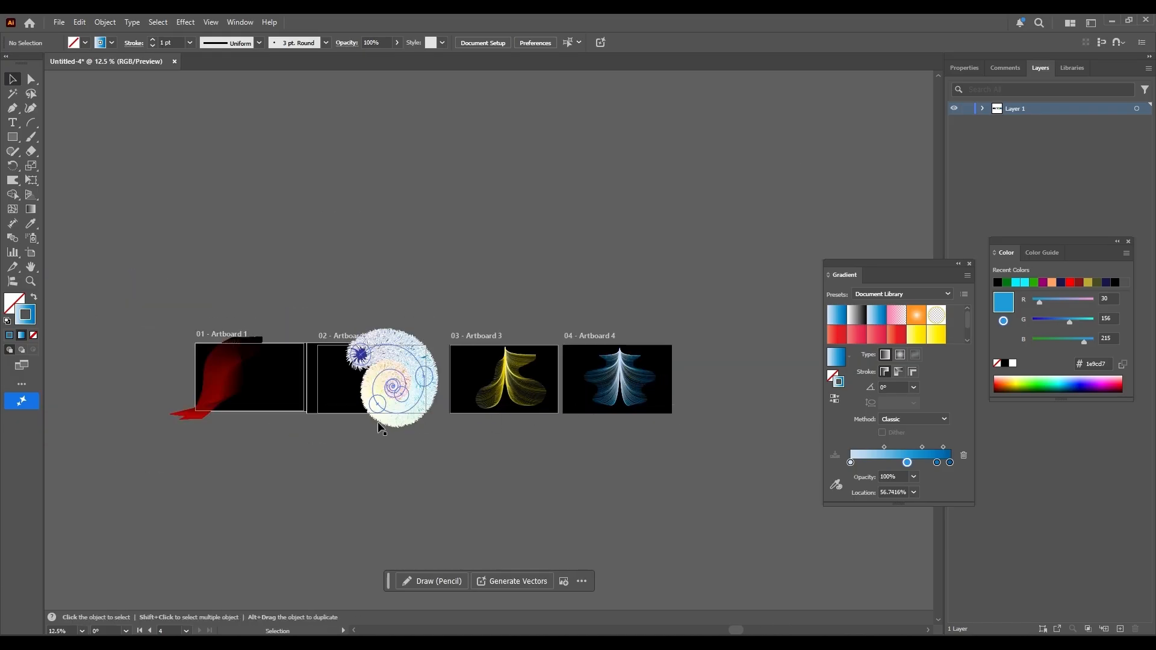
{"action": "left_click", "coordinate": [377, 409]}
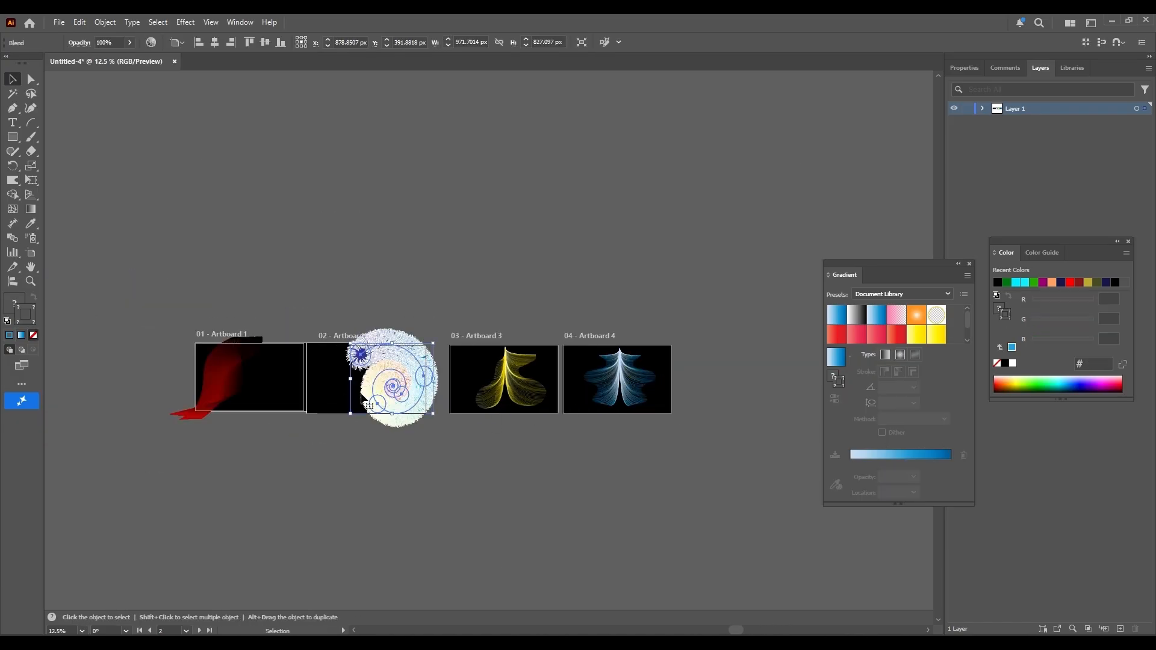
{"action": "left_click", "coordinate": [219, 18]}
{"action": "left_click", "coordinate": [253, 104]}
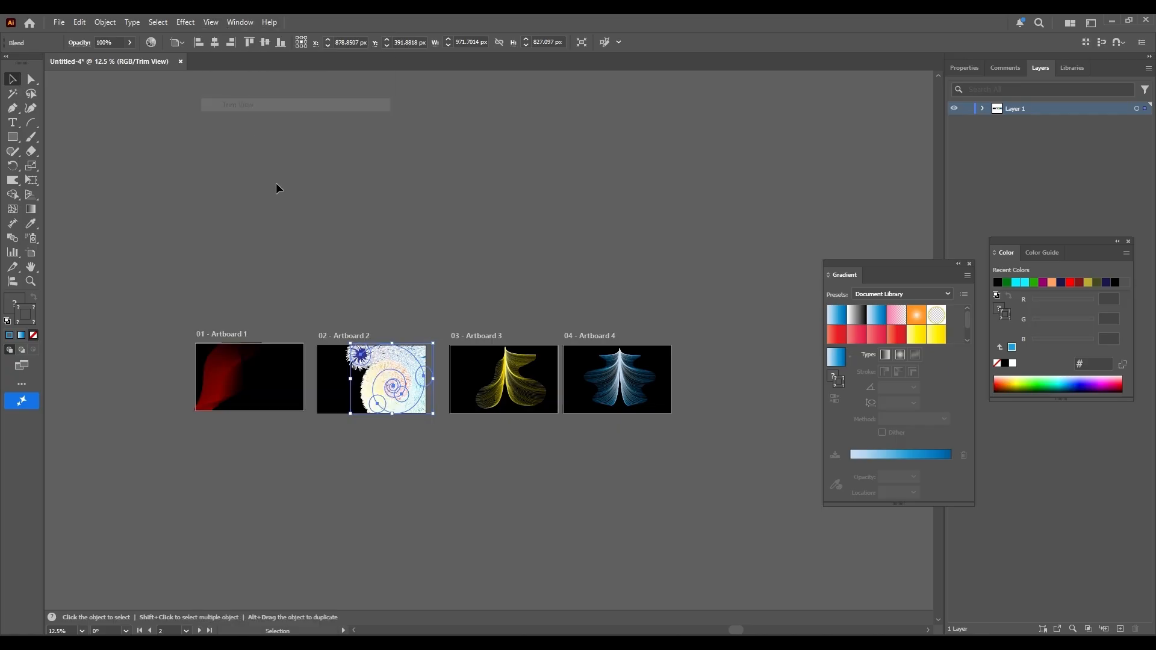
{"action": "left_click", "coordinate": [290, 396]}
{"action": "left_click", "coordinate": [212, 23]}
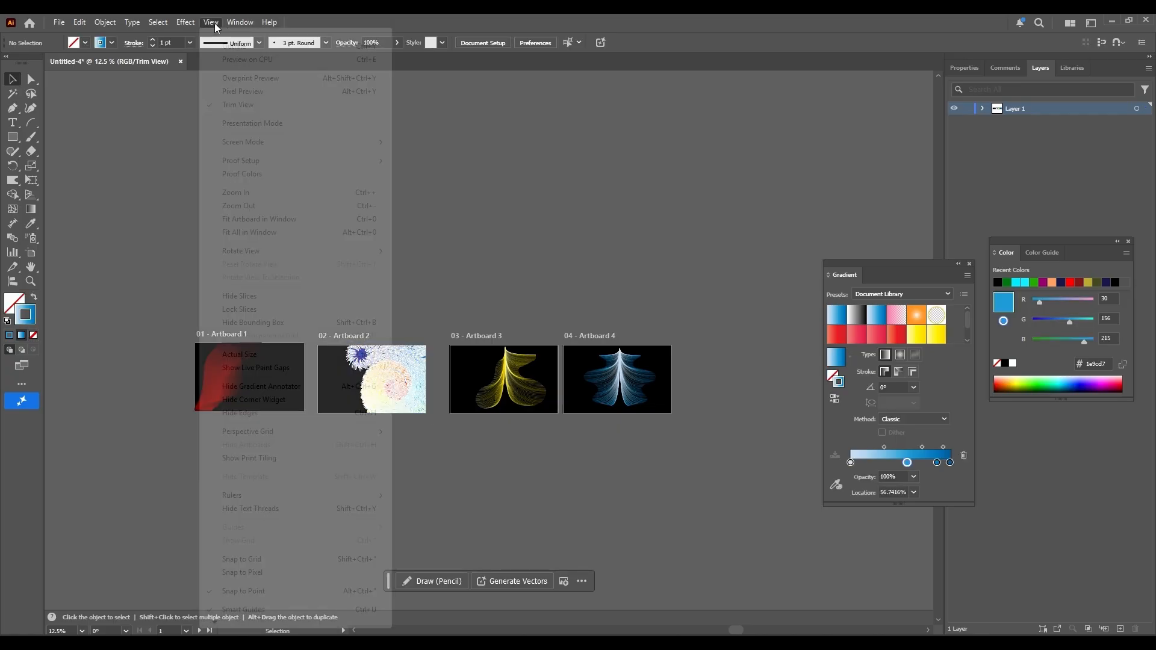
{"action": "left_click", "coordinate": [147, 179]}
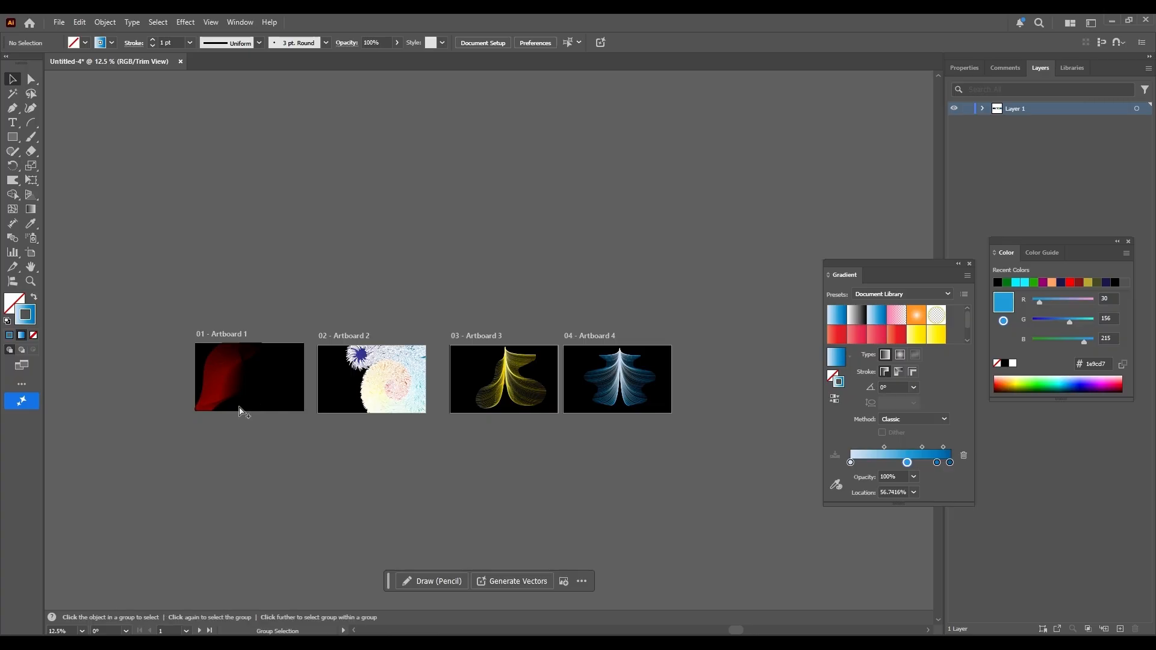
Step: Review the trimmed line-art designs across Artboards 1 to 4
{"action": "scroll", "coordinate": [239, 411], "scroll_direction": "up", "scroll_amount": 3}
{"action": "scroll", "coordinate": [239, 412], "scroll_direction": "right", "scroll_amount": 5}
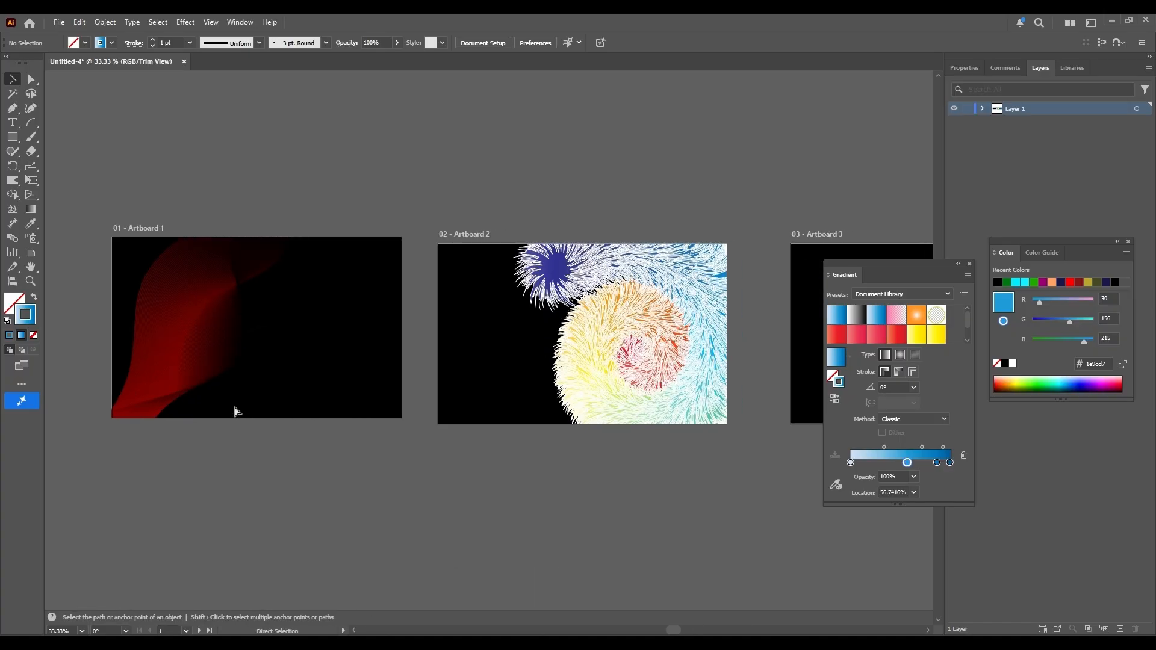
{"action": "scroll", "coordinate": [235, 412], "scroll_direction": "right", "scroll_amount": 10}
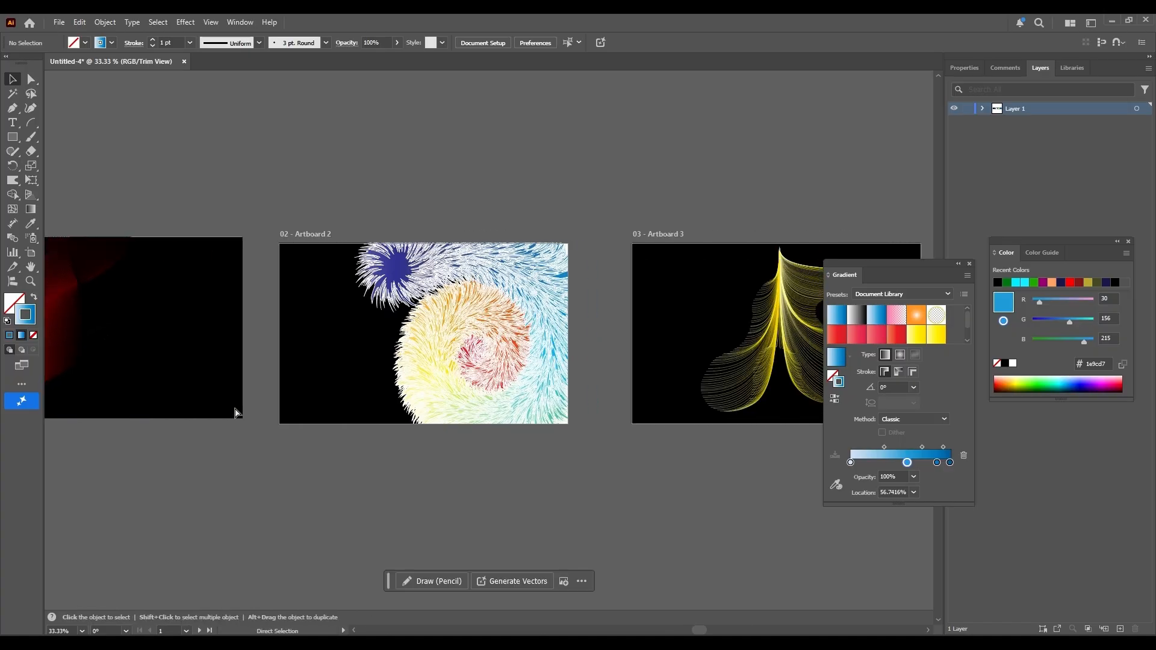
{"action": "scroll", "coordinate": [237, 413], "scroll_direction": "right", "scroll_amount": 1}
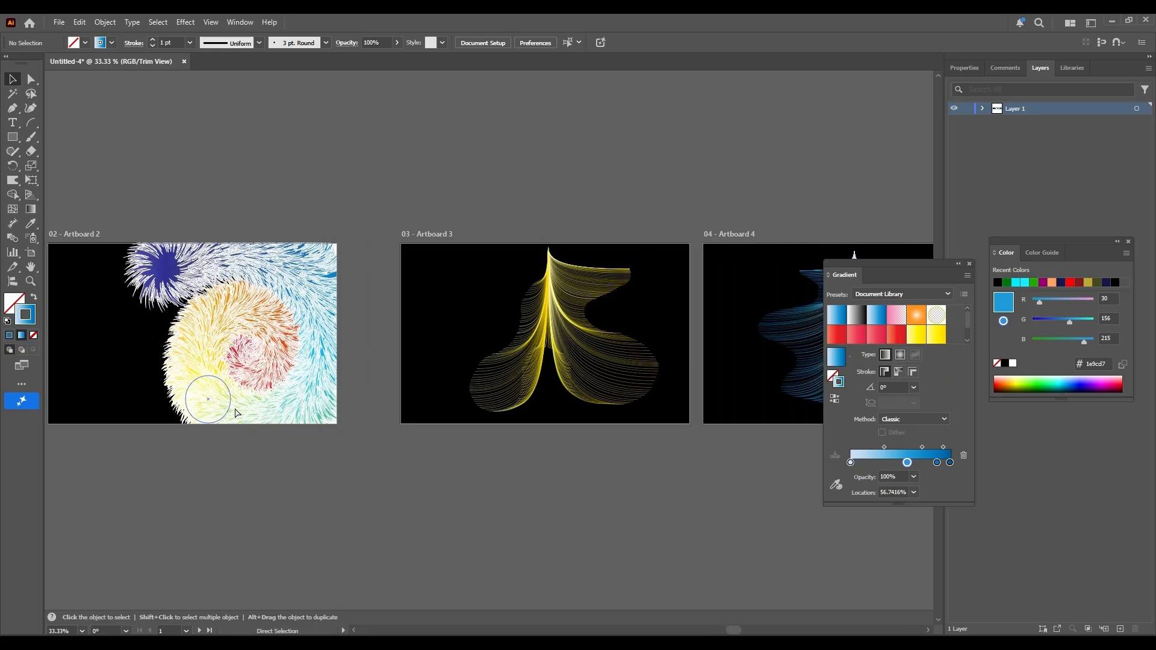
{"action": "scroll", "coordinate": [236, 413], "scroll_direction": "right", "scroll_amount": 6}
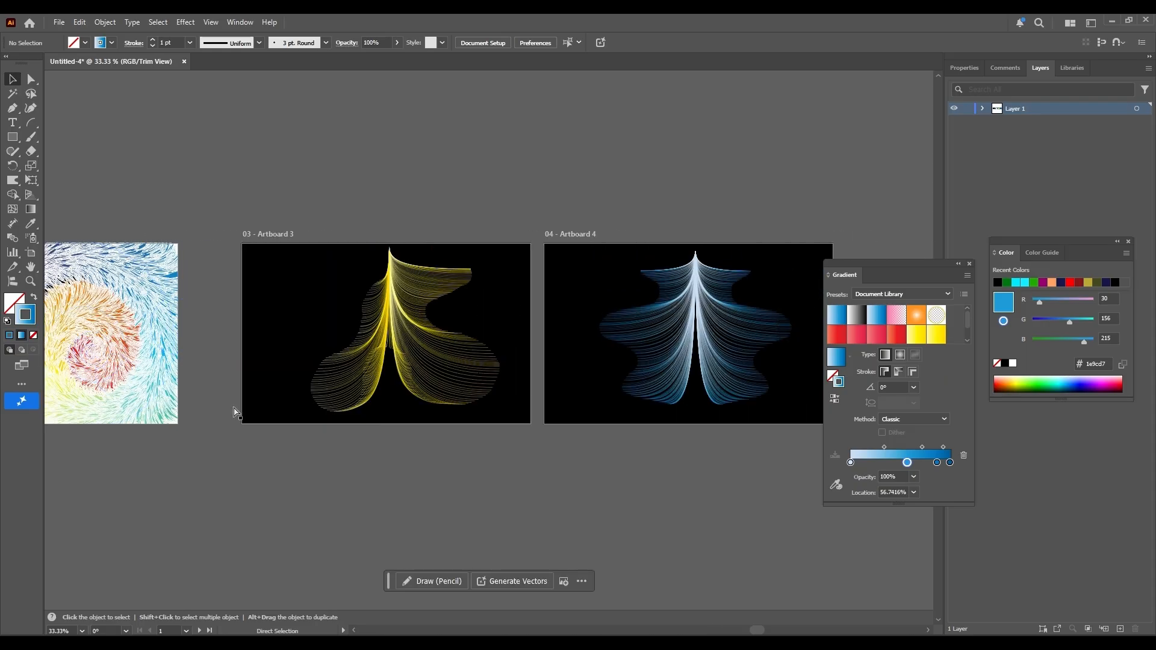
{"action": "scroll", "coordinate": [235, 413], "scroll_direction": "down", "scroll_amount": 3}
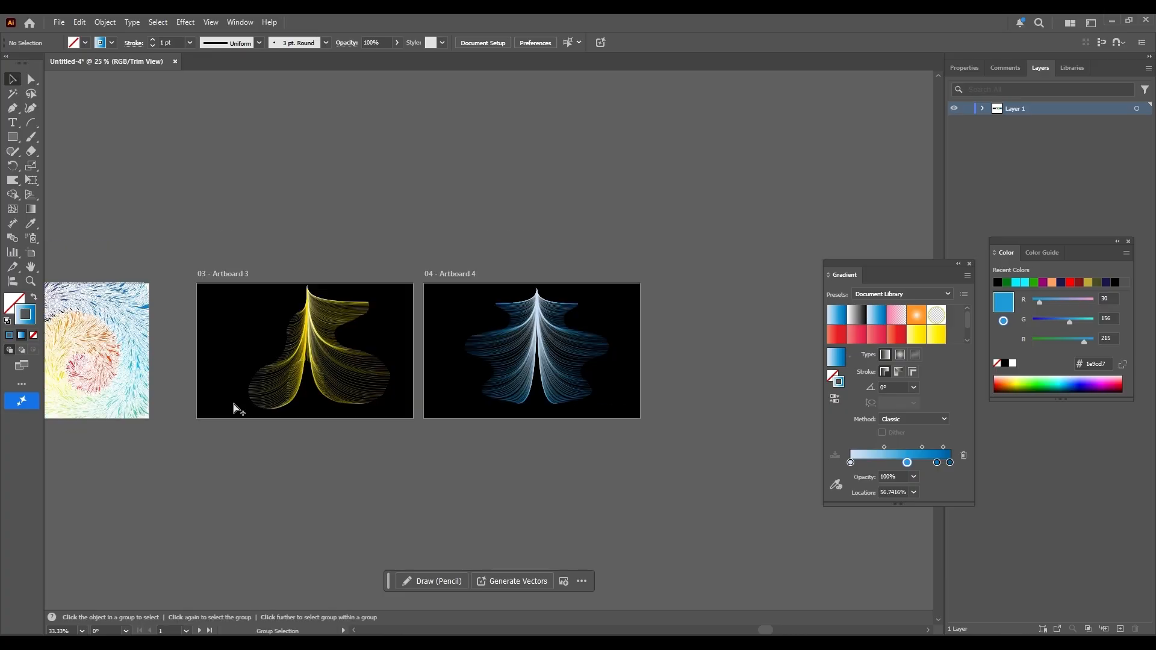